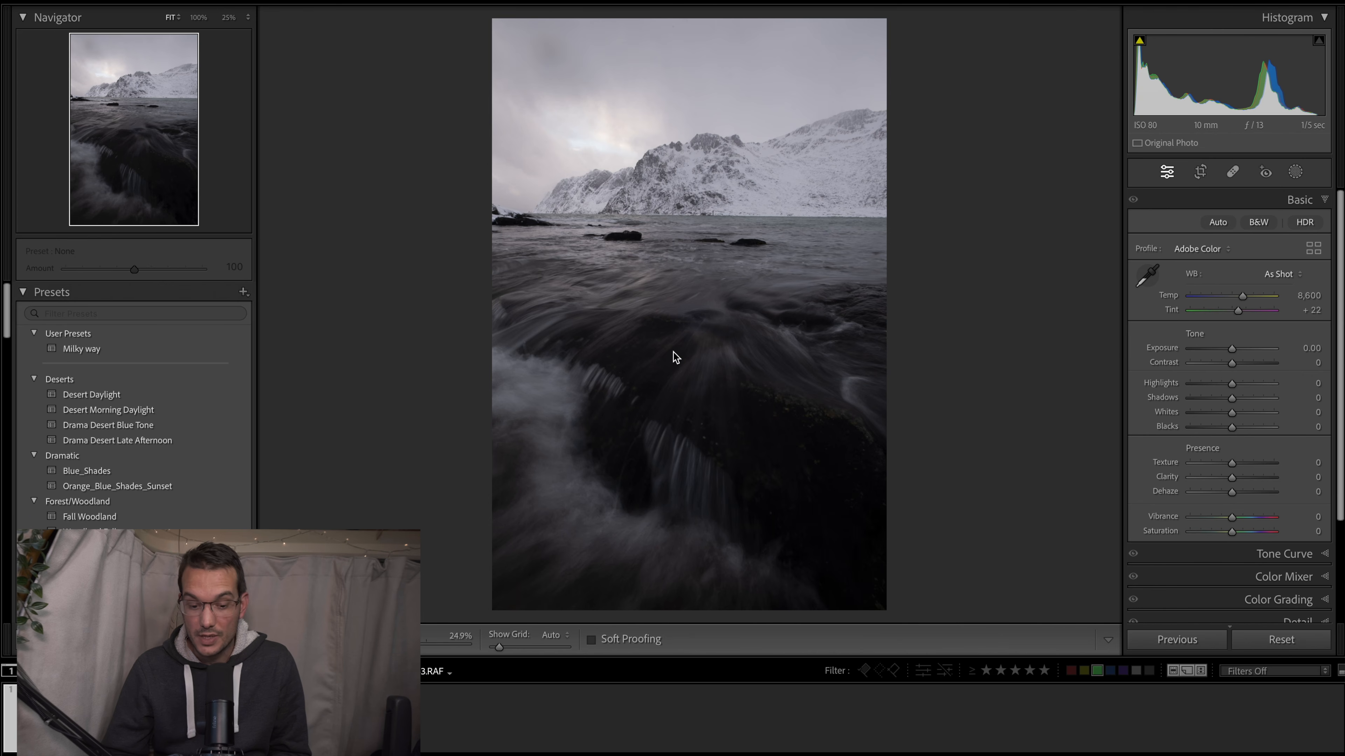
- Compare the unedited seascape photo with its finished virtual copy, ending on the unedited original
key("Right")
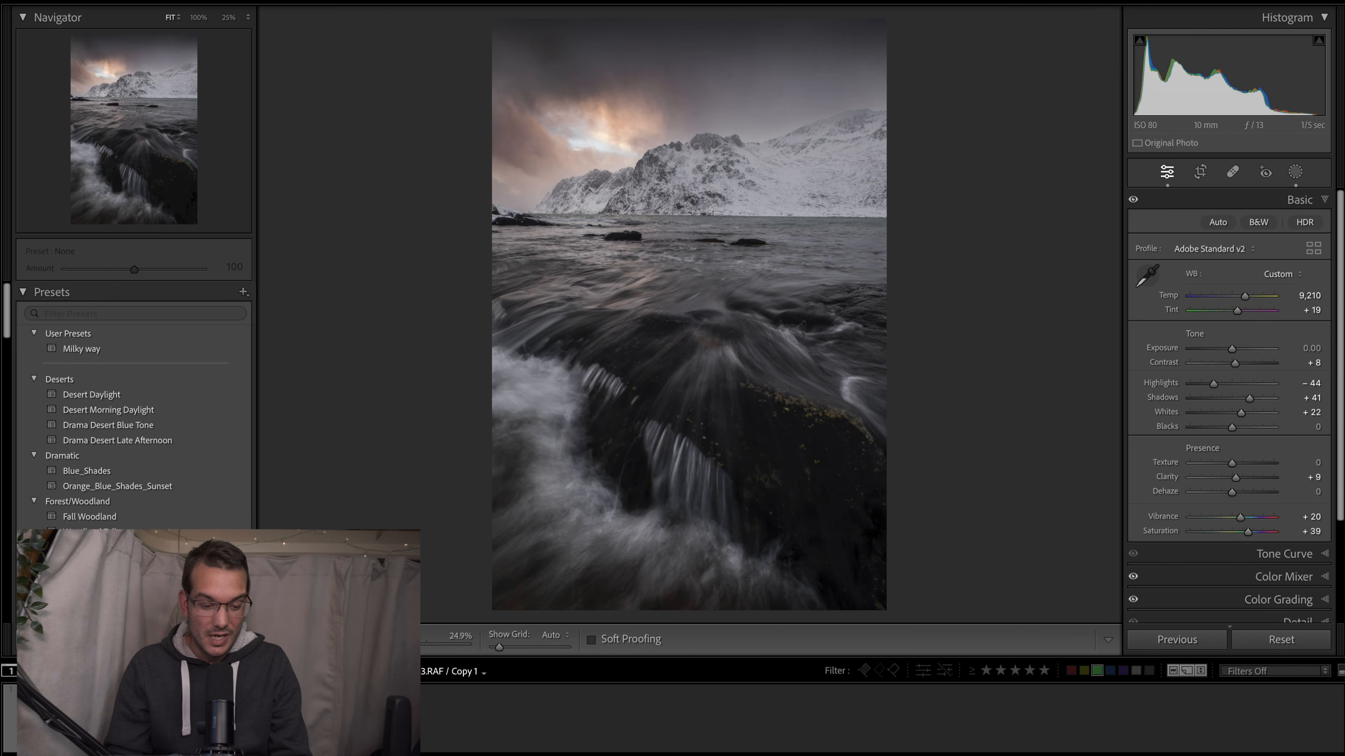
key("Left")
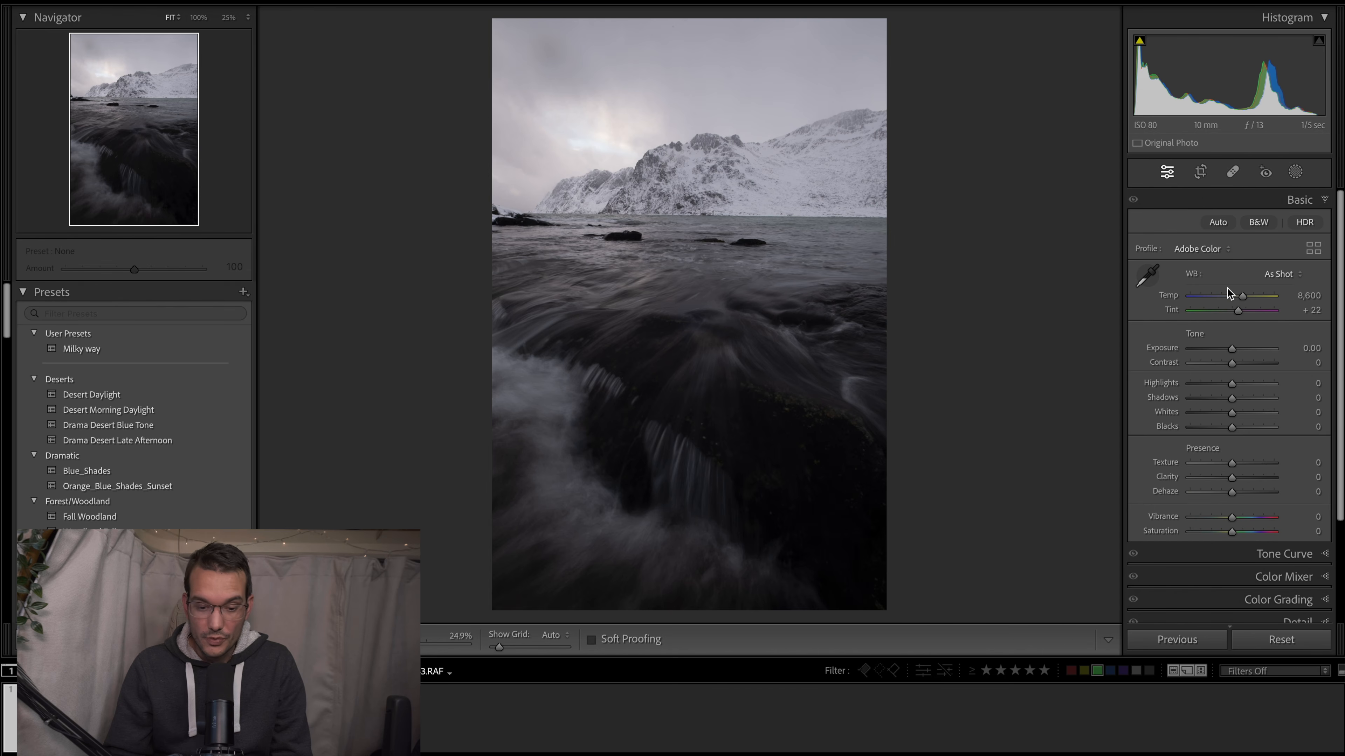
- Apply the Adobe Standard v2 profile and set Exposure to +0.10, Contrast to −15 and Highlights to −75
left_click(1200, 244)
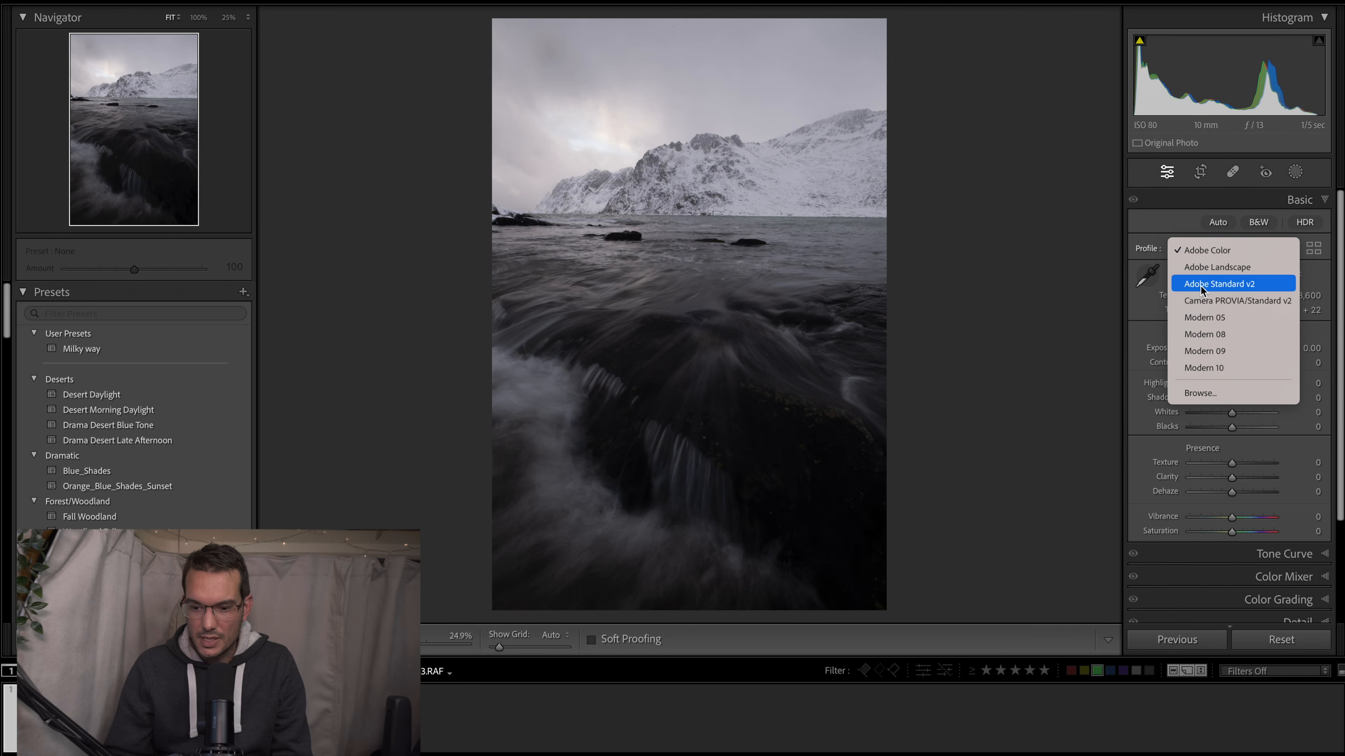
left_click(1219, 284)
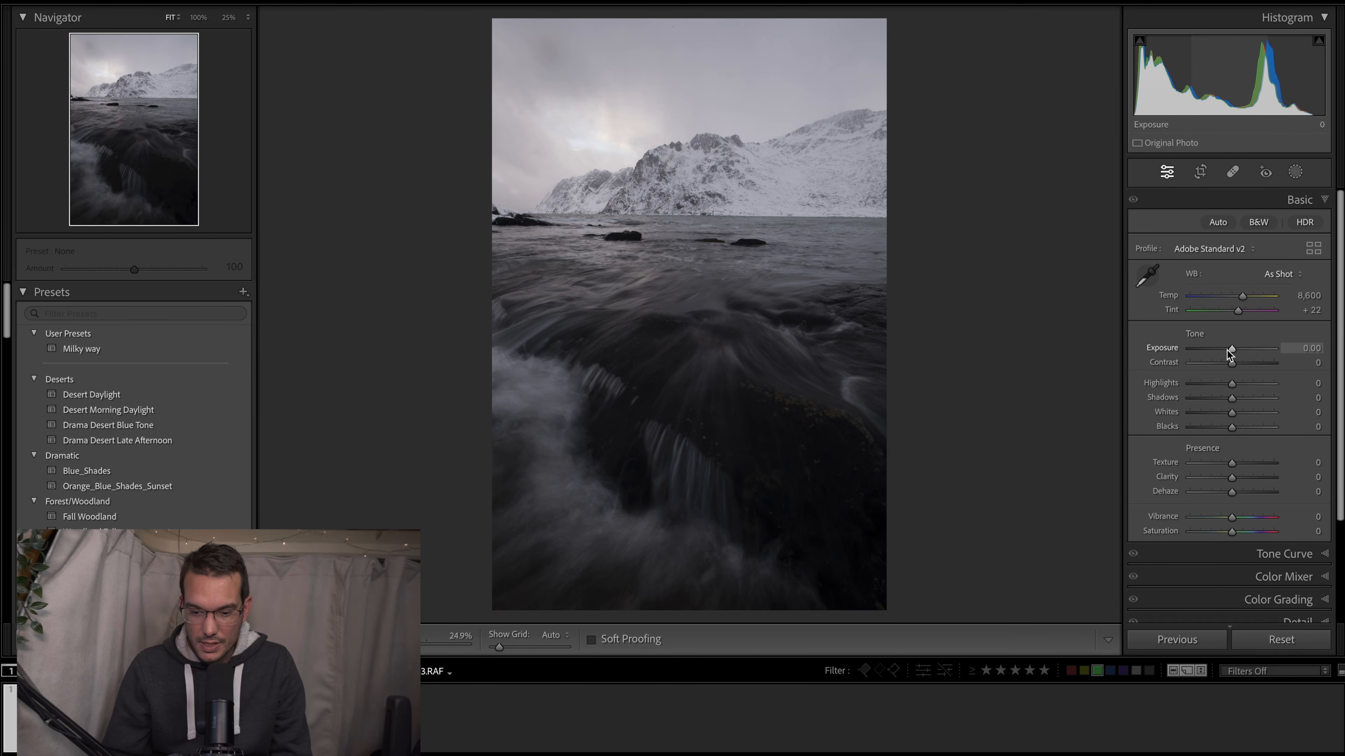
left_click_drag(1230, 349, 1232, 349)
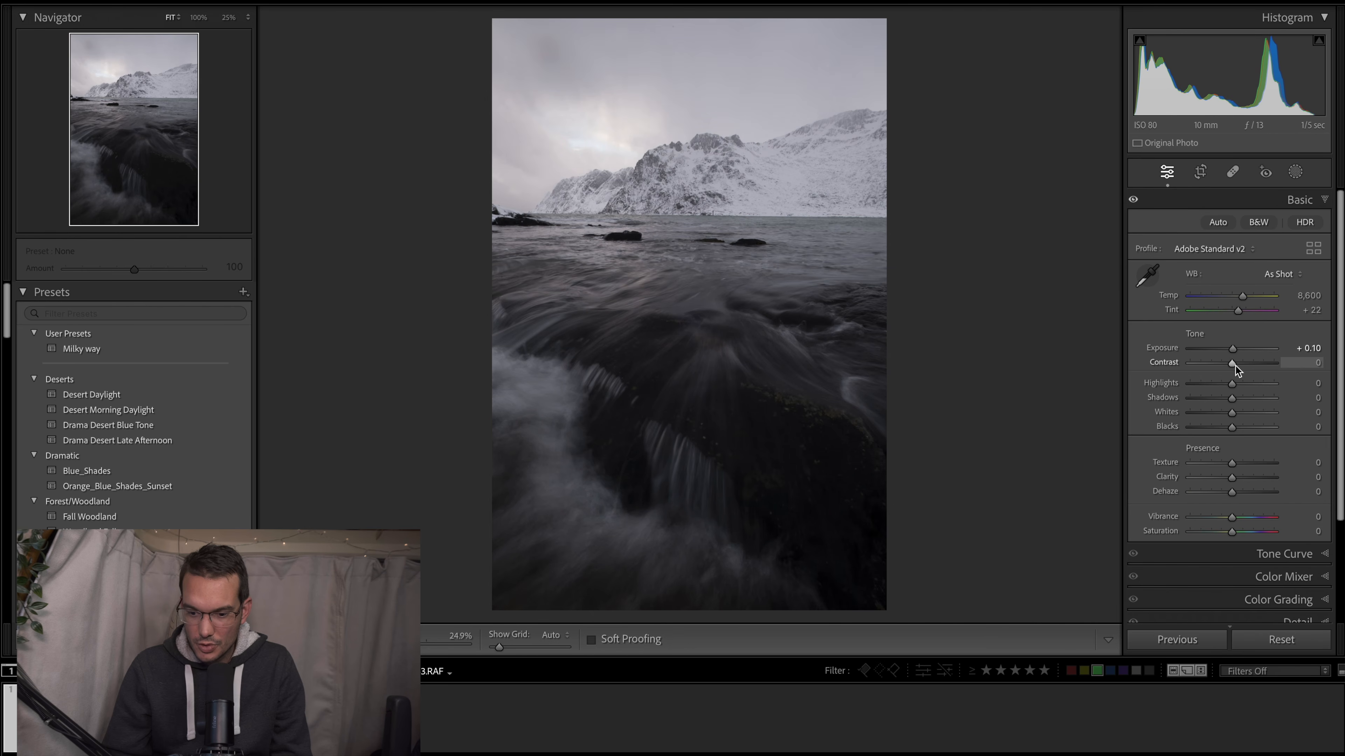
left_click_drag(1234, 362, 1201, 383)
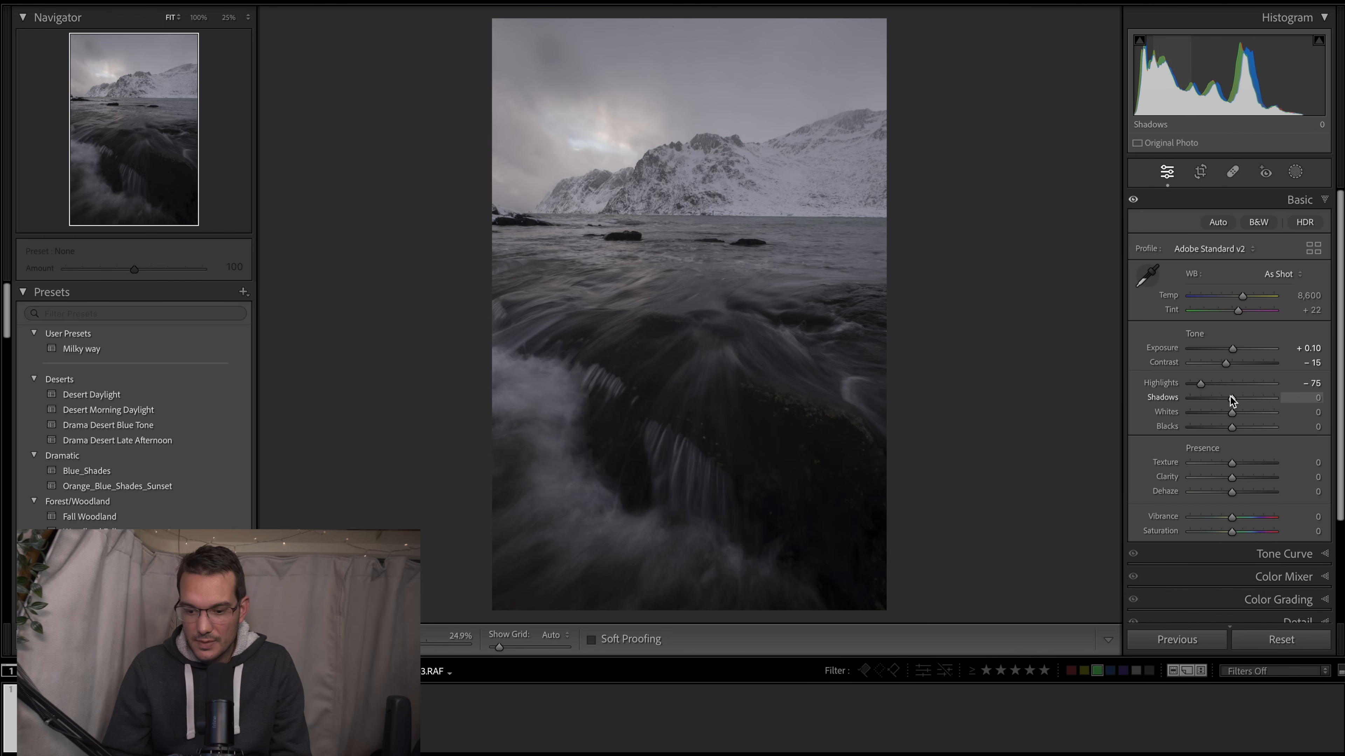
- Set the photo's global Shadows to +38, Whites to +27 and Blacks to +9
left_click_drag(1241, 397, 1251, 400)
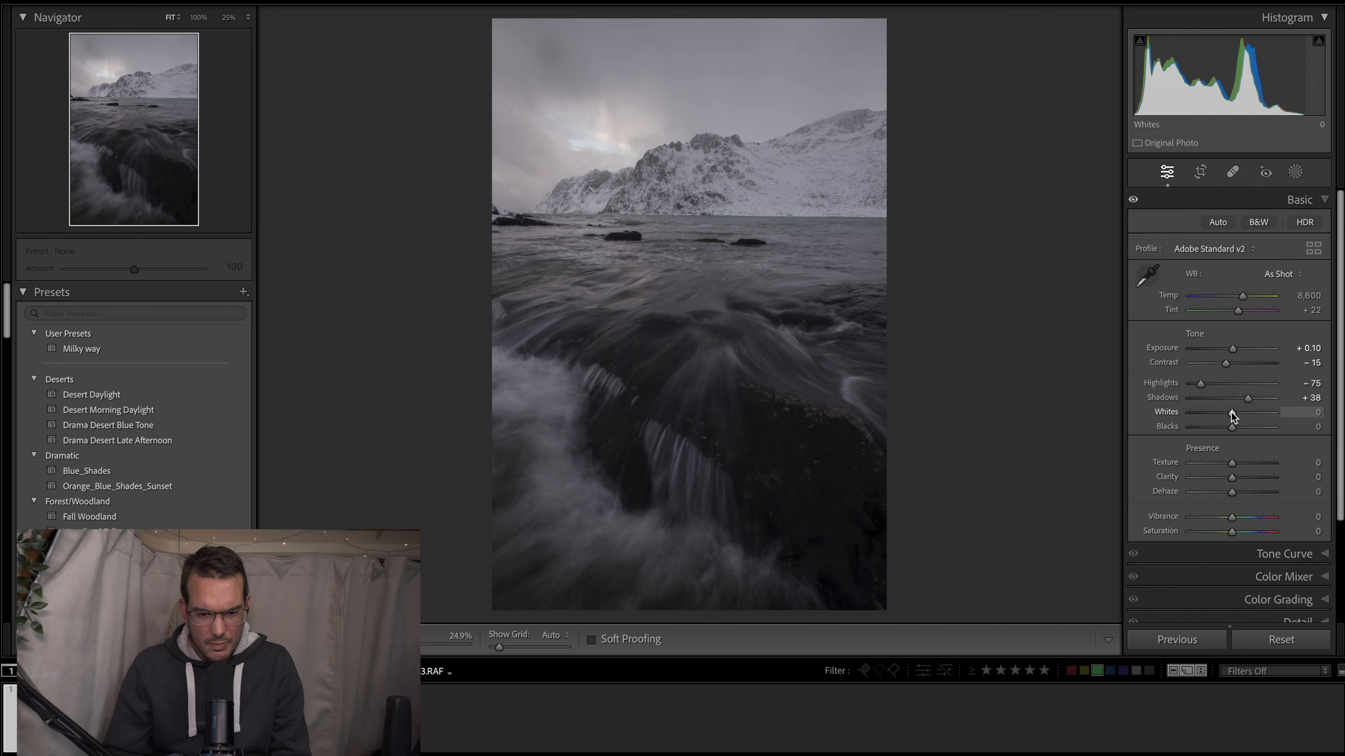
left_click_drag(1231, 417, 1239, 414)
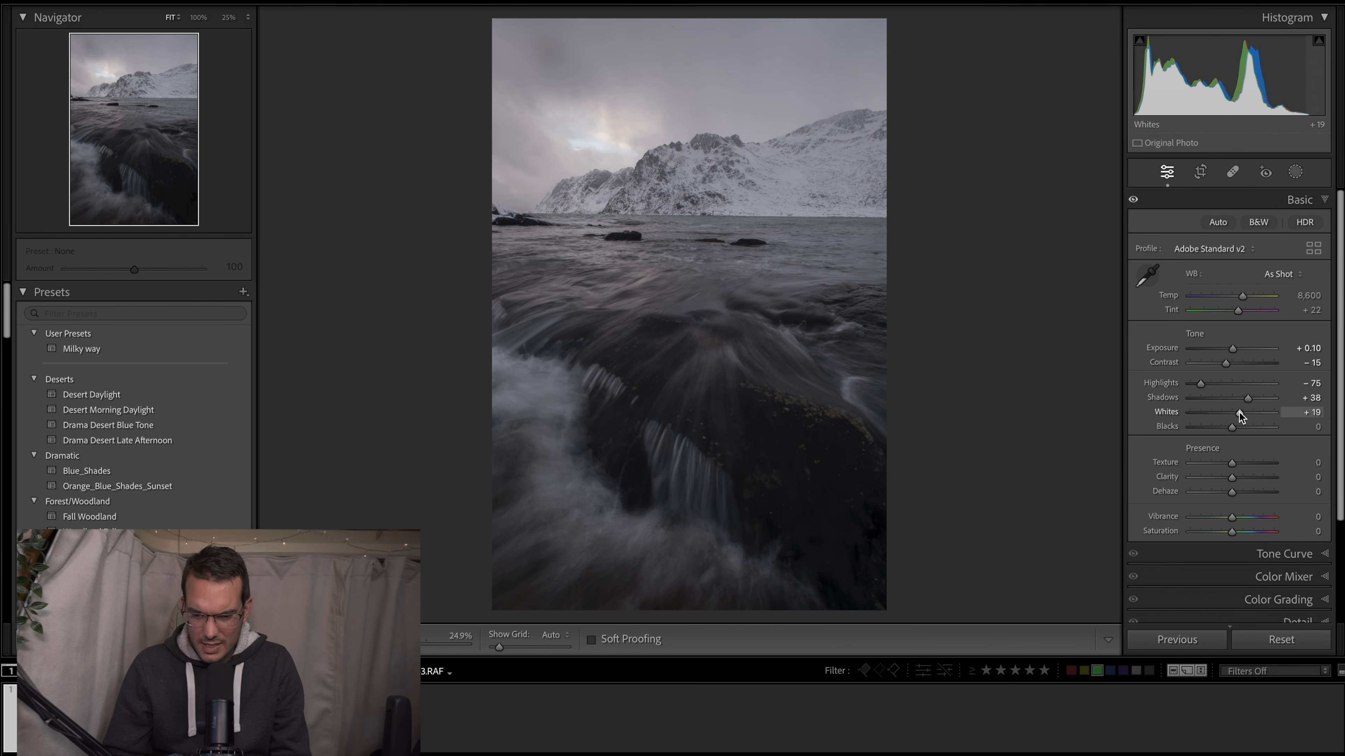
left_click_drag(1240, 412, 1243, 413)
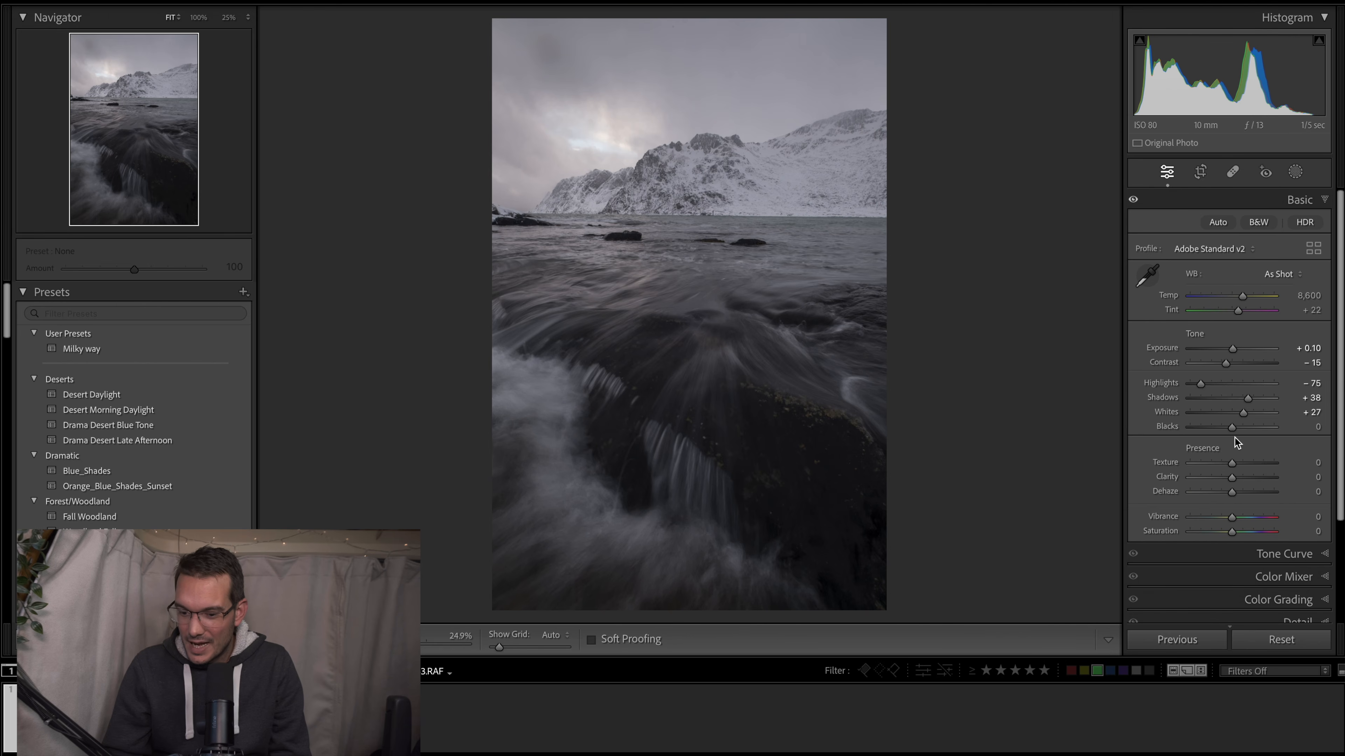
left_click_drag(1232, 431, 1236, 427)
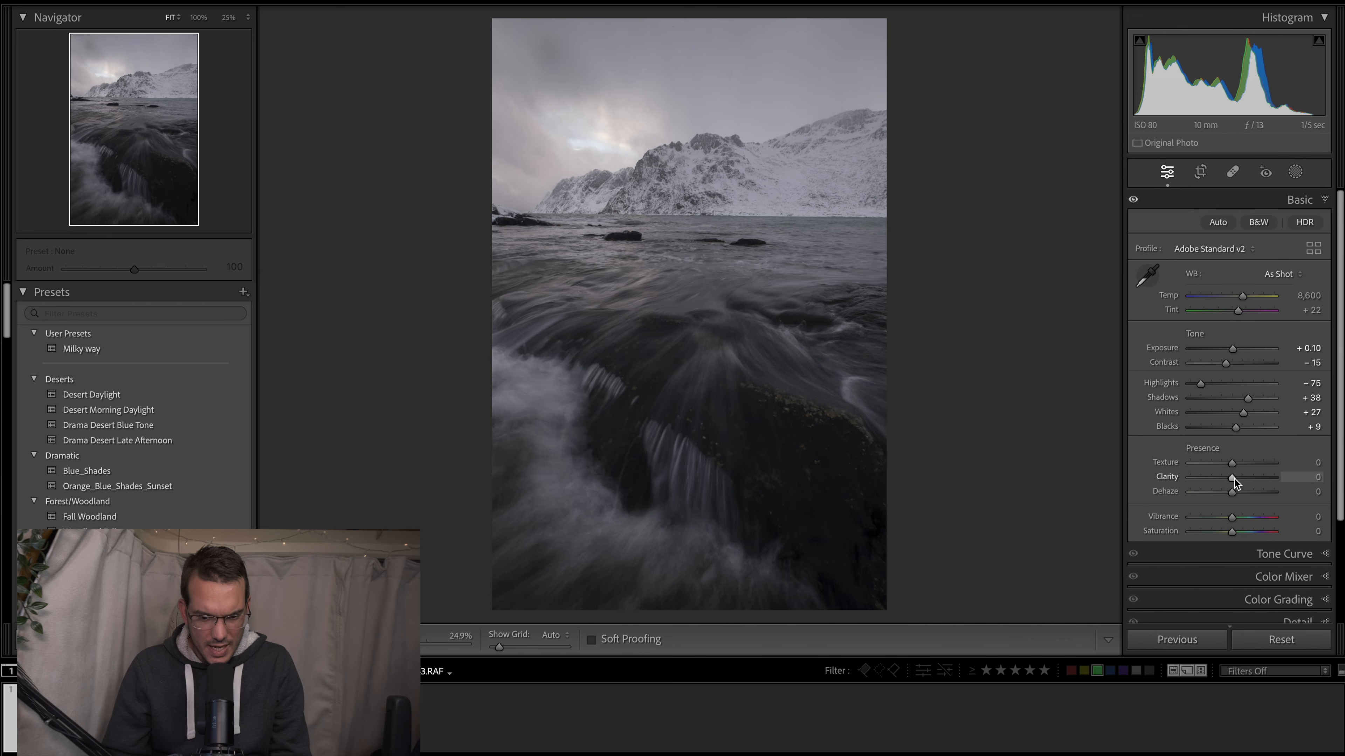
- Set Clarity to +11, Vibrance to +20 and Saturation to +2, and warm the white balance temperature to 9,056
left_click_drag(1235, 479, 1239, 478)
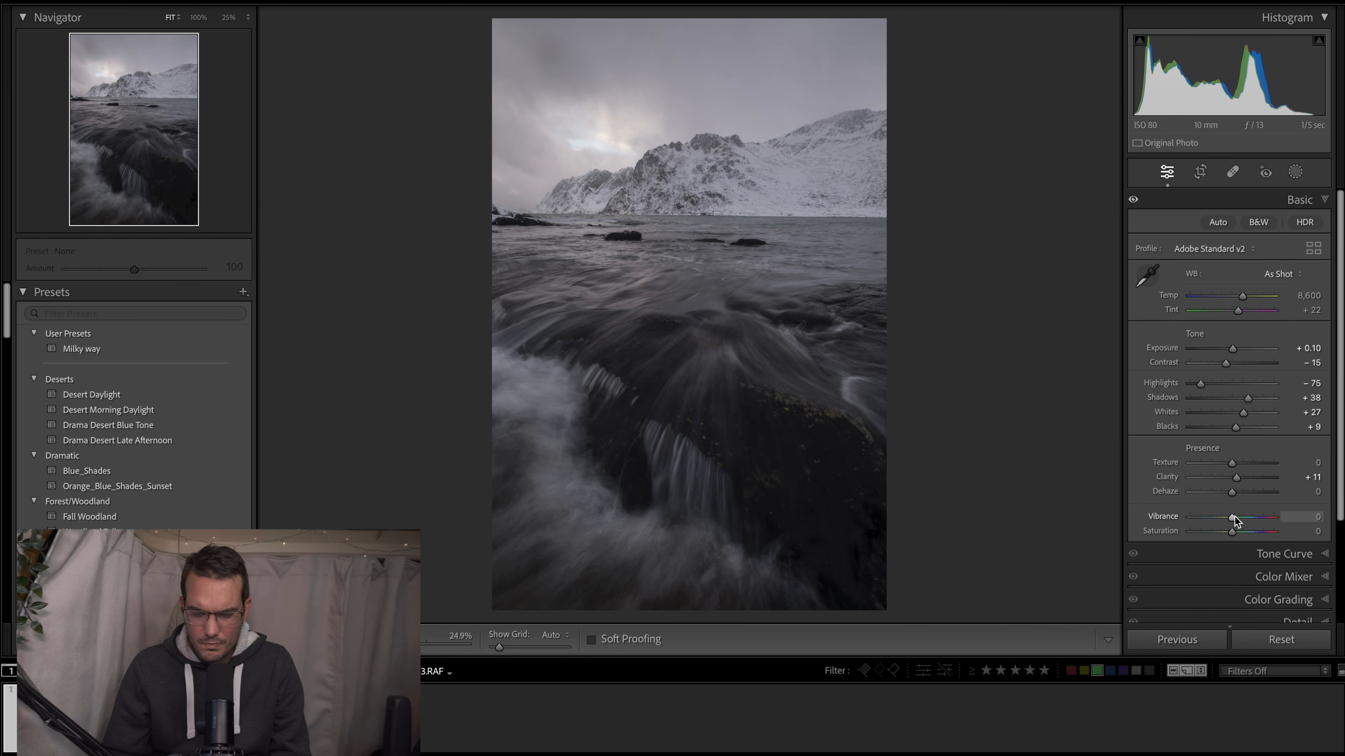
left_click_drag(1236, 519, 1243, 518)
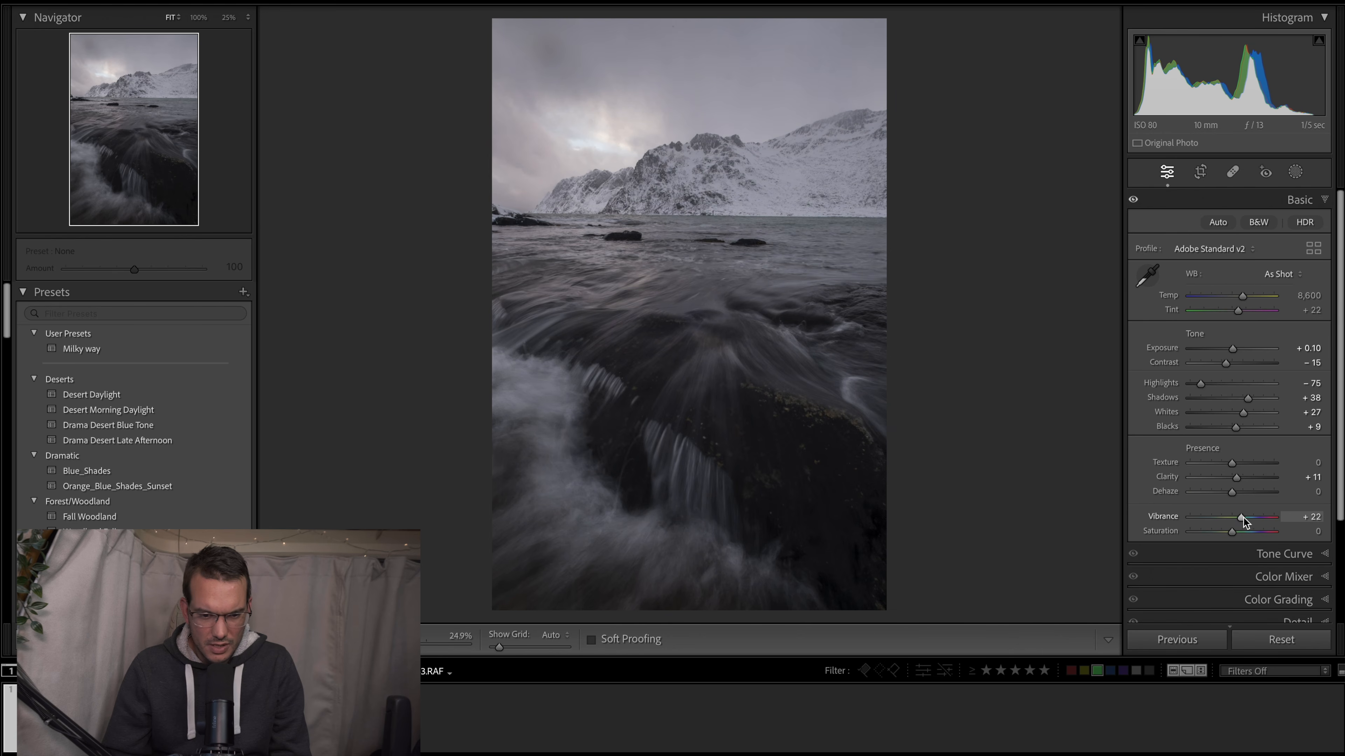
left_click_drag(1234, 530, 1233, 531)
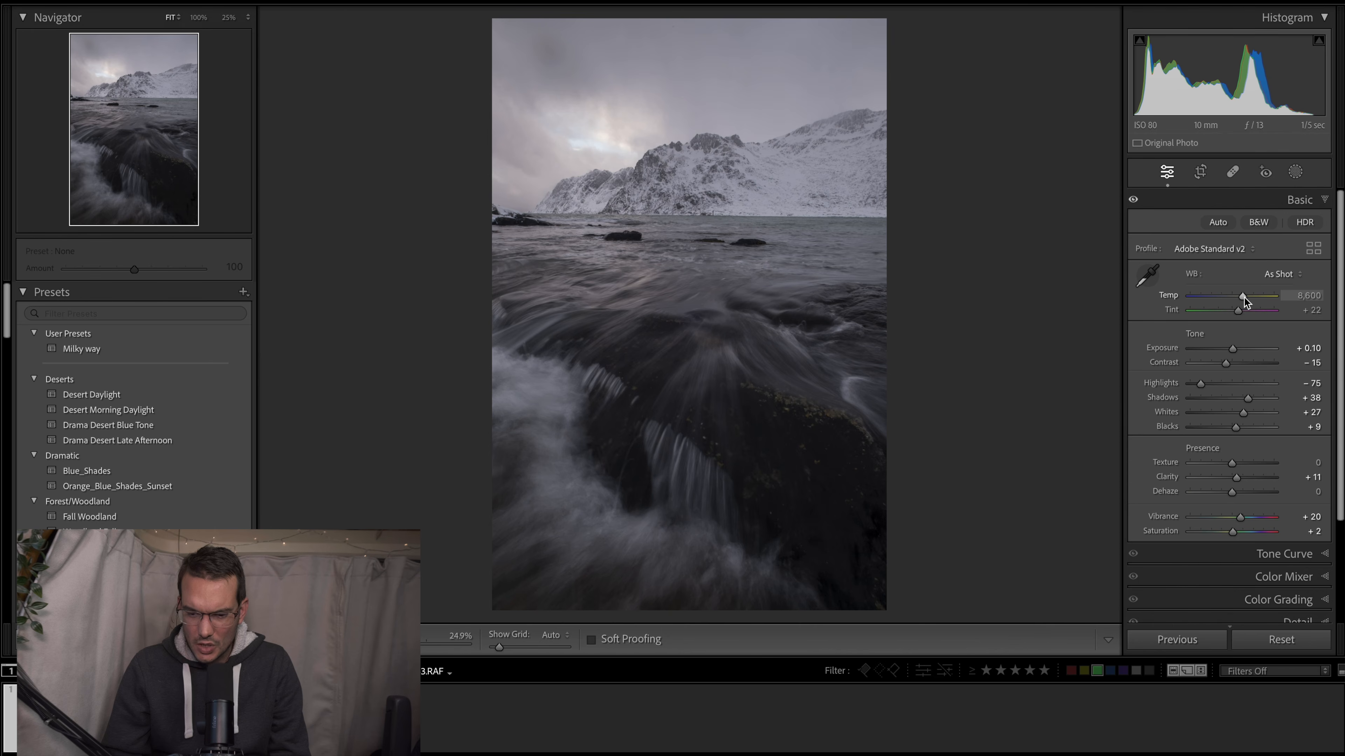
left_click_drag(1244, 296, 1244, 297)
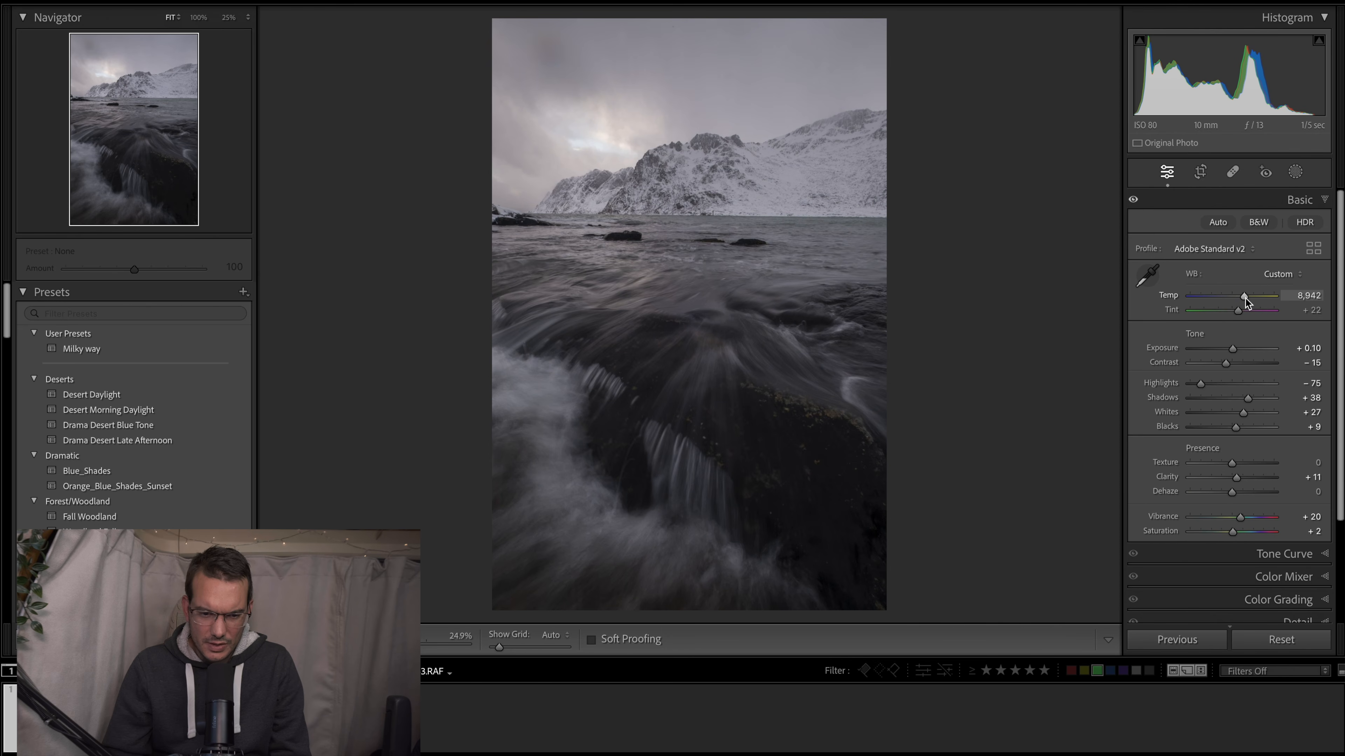
left_click_drag(1245, 297, 1244, 298)
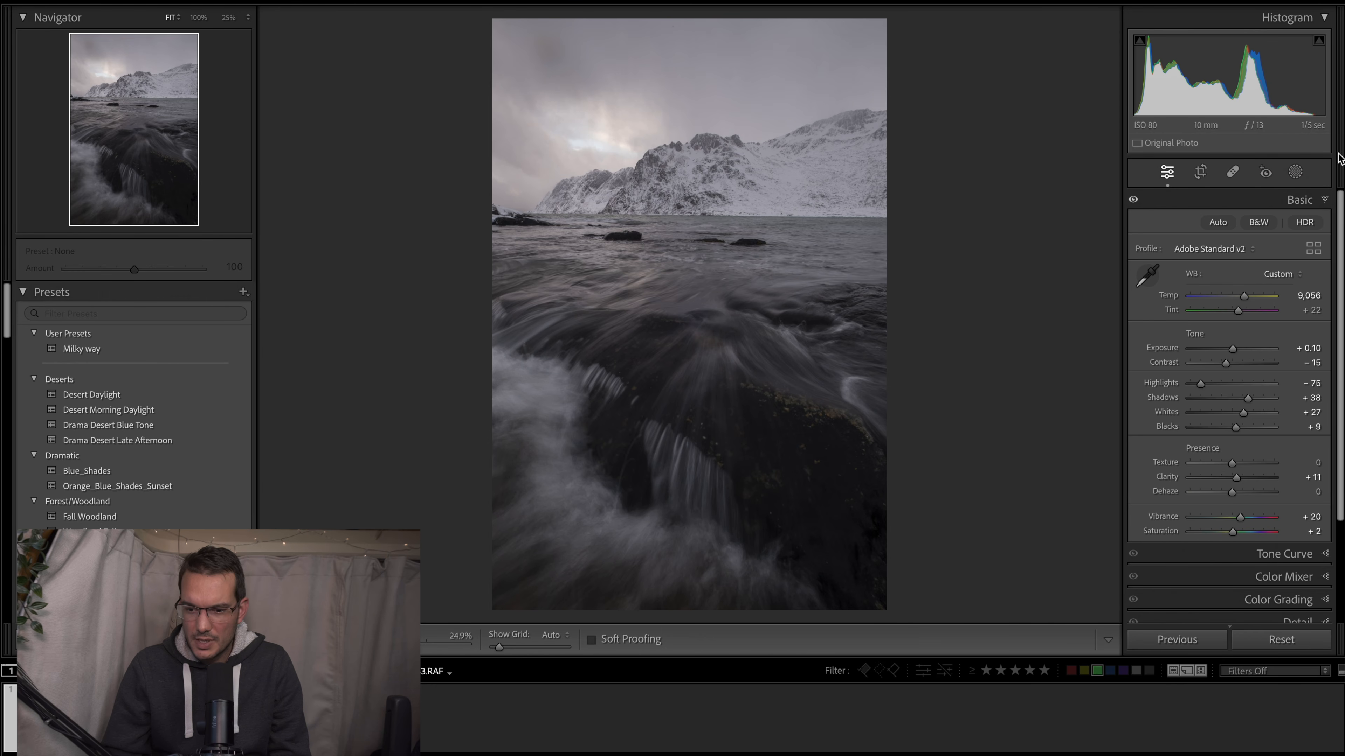
- Add a linear gradient mask covering the water and rocks, fading out upward across the shoreline into the mountain base
left_click(1296, 174)
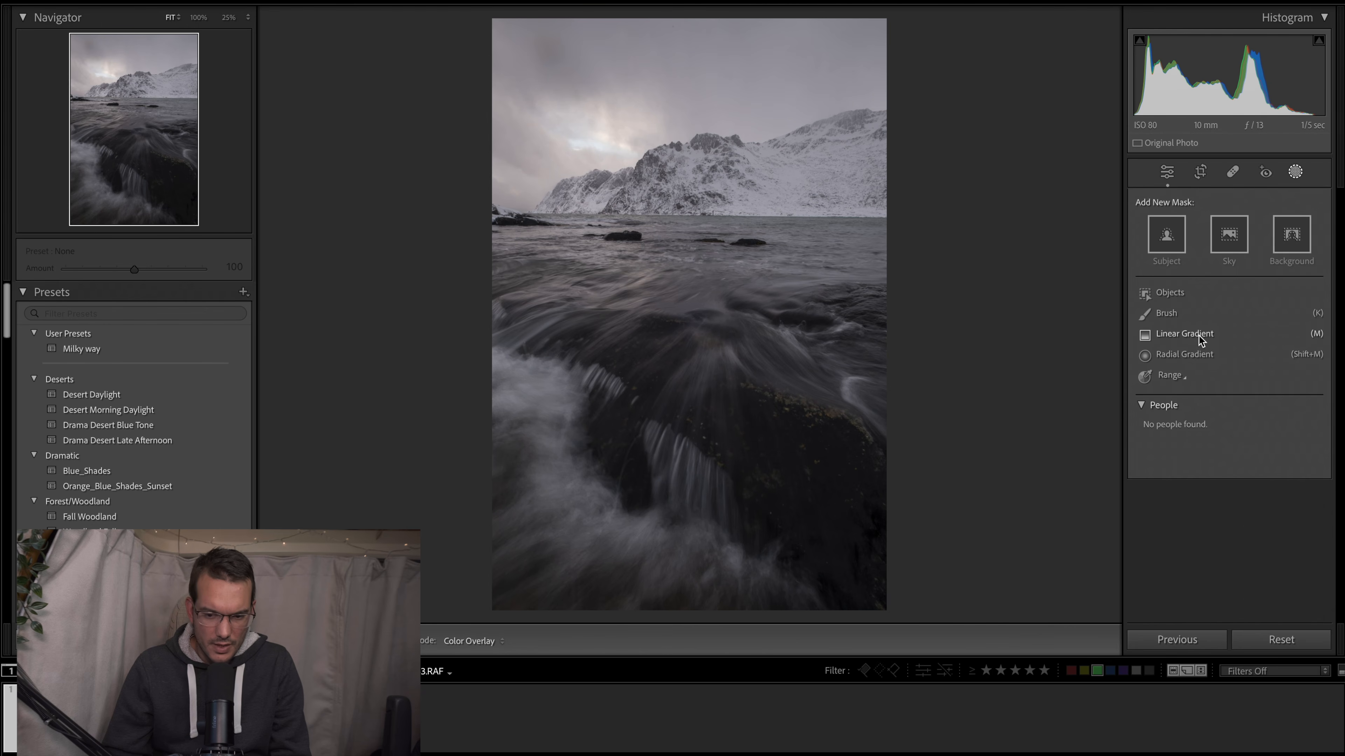
left_click(1170, 331)
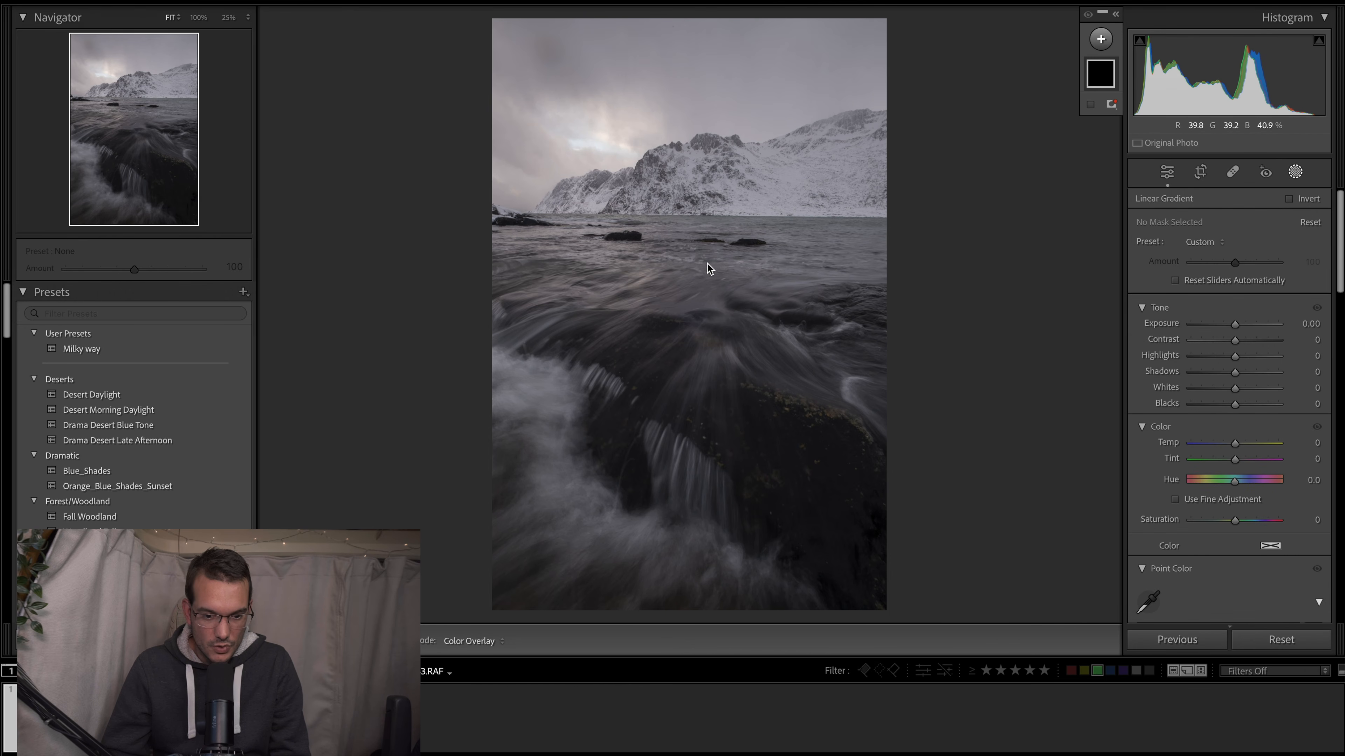
left_click_drag(668, 239, 670, 186)
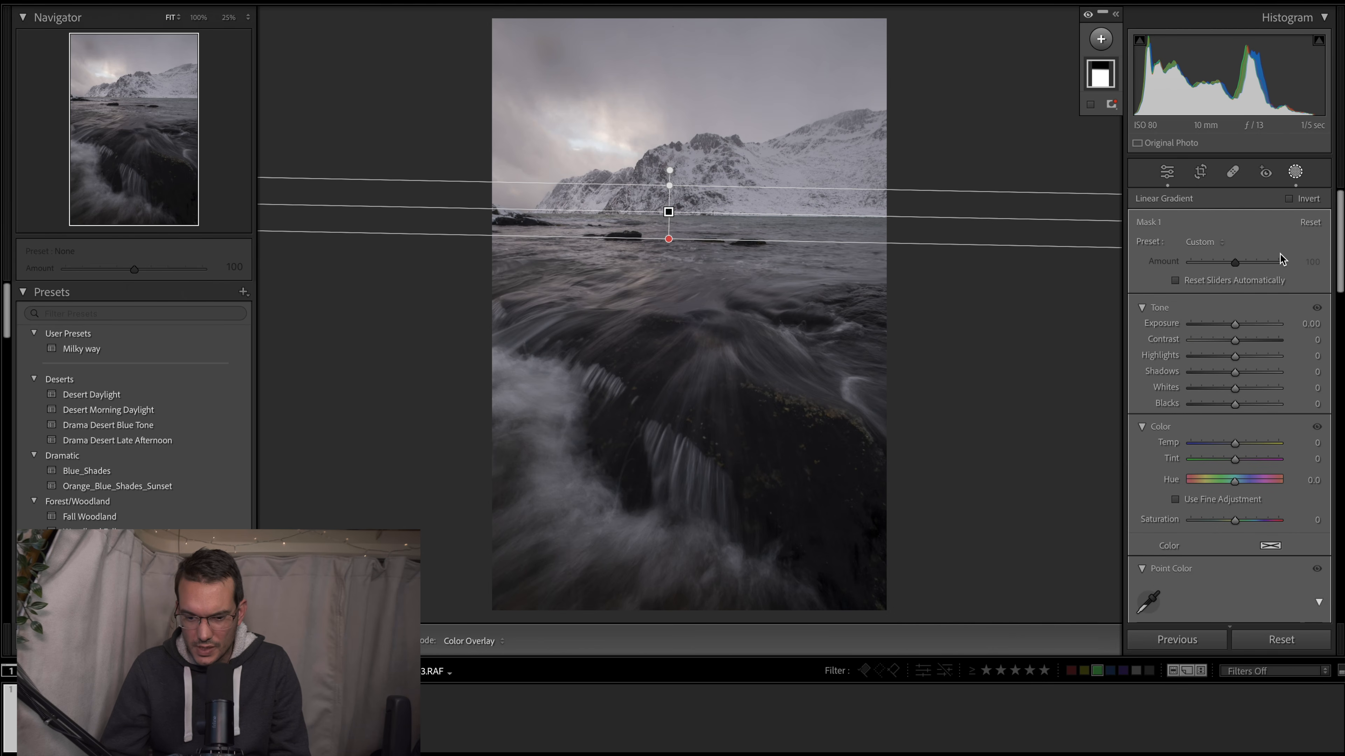
- Set the foreground linear gradient mask's Clarity to 14, Contrast to 4 and Shadows to 13
scroll(1236, 454, "down", 1)
scroll(1236, 454, "down", 10)
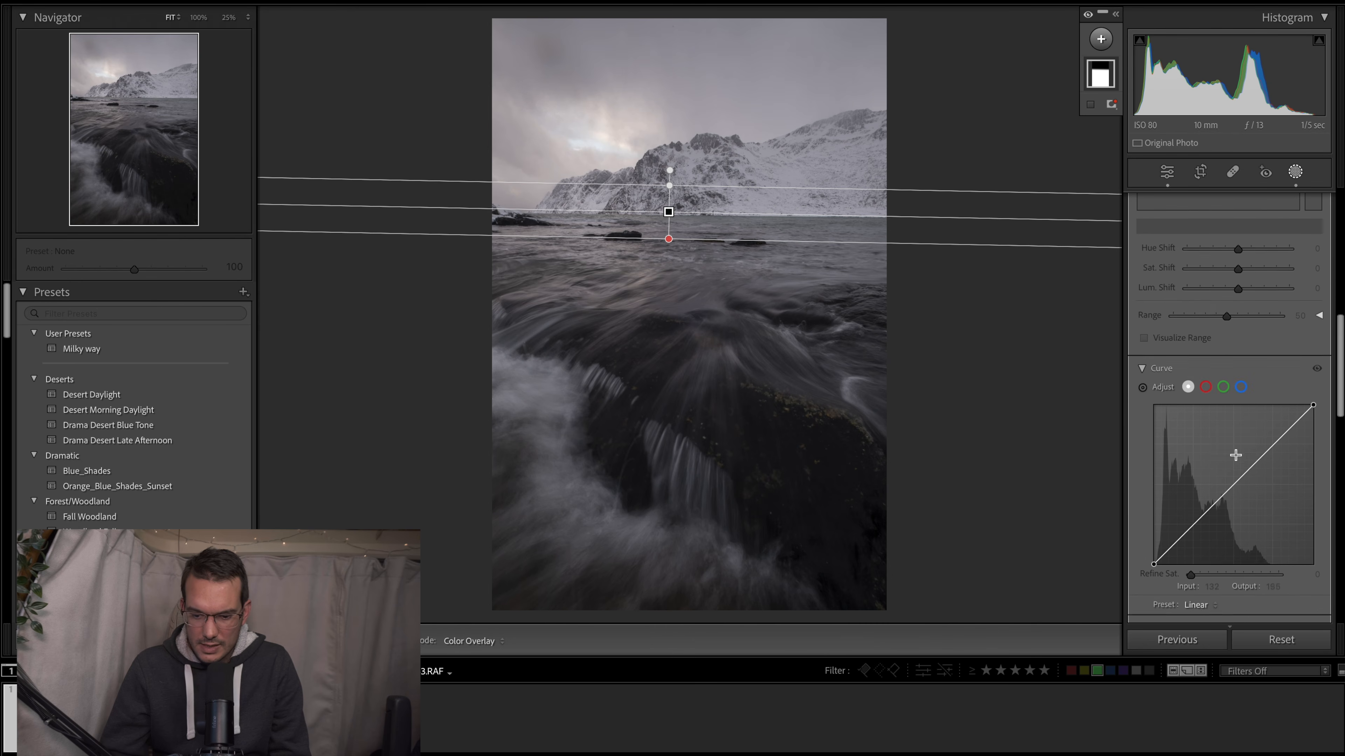
scroll(1235, 455, "down", 8)
left_click(1237, 340)
left_click_drag(1239, 342, 1242, 340)
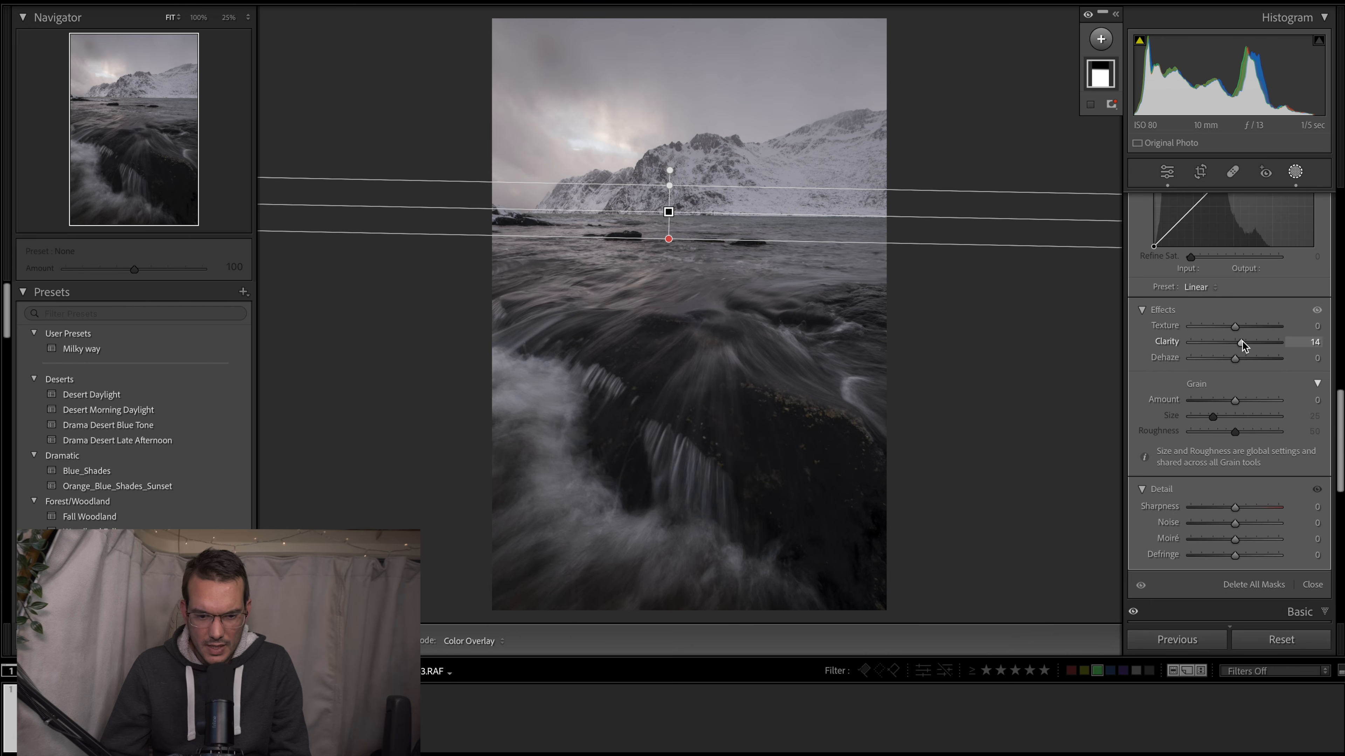
scroll(1242, 341, "up", 10)
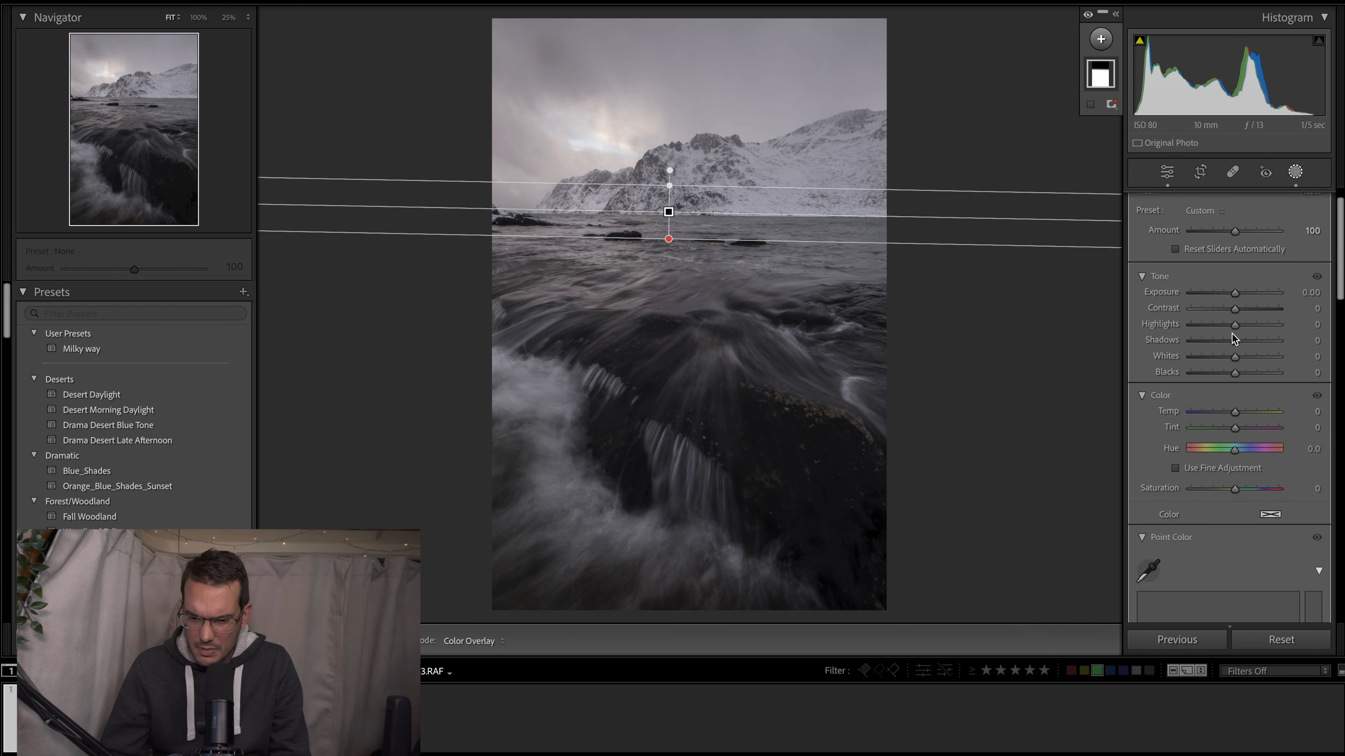
mouse_move(1236, 340)
left_mouse_down()
mouse_move(1238, 309)
mouse_move(1242, 340)
left_mouse_up()
- Add a large radial gradient mask over the foreground cascade, tilted down along the rock and centred on the small waterfall
mouse_move(1105, 89)
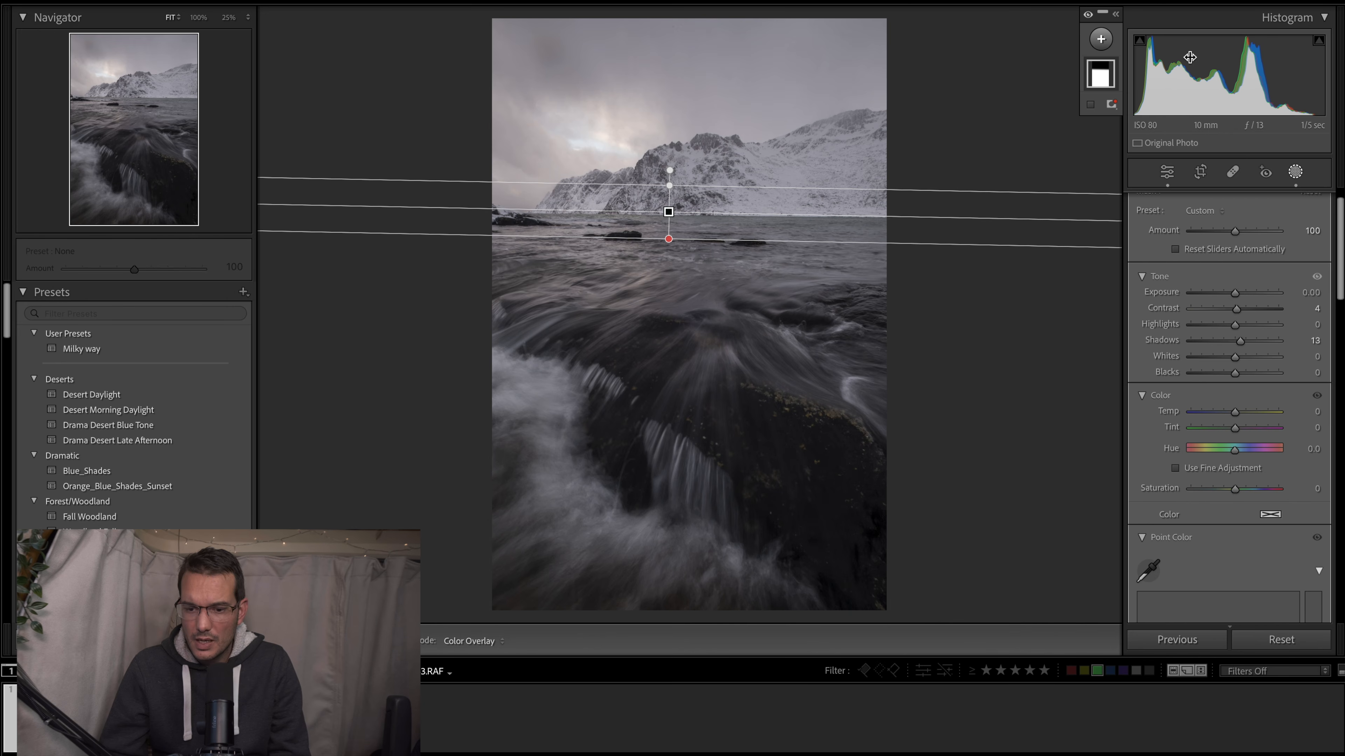
left_click(1101, 40)
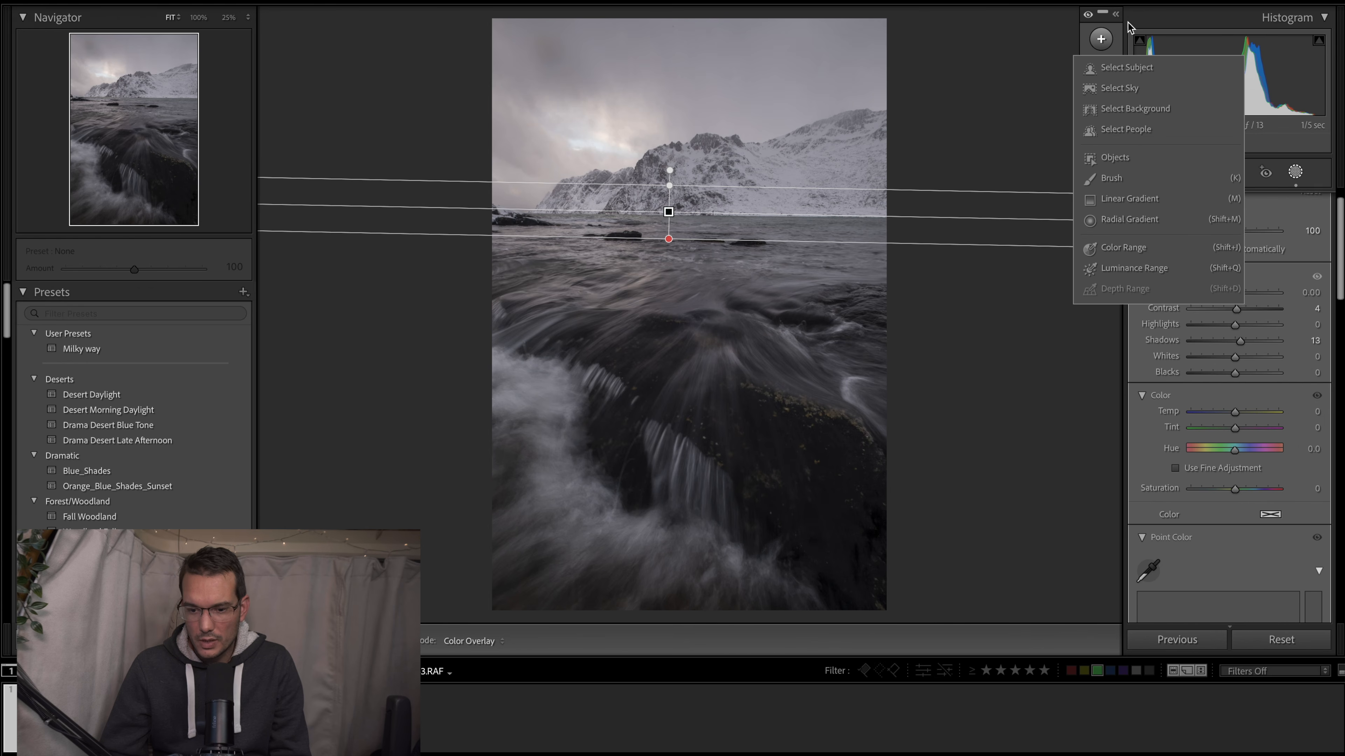
left_click(1152, 226)
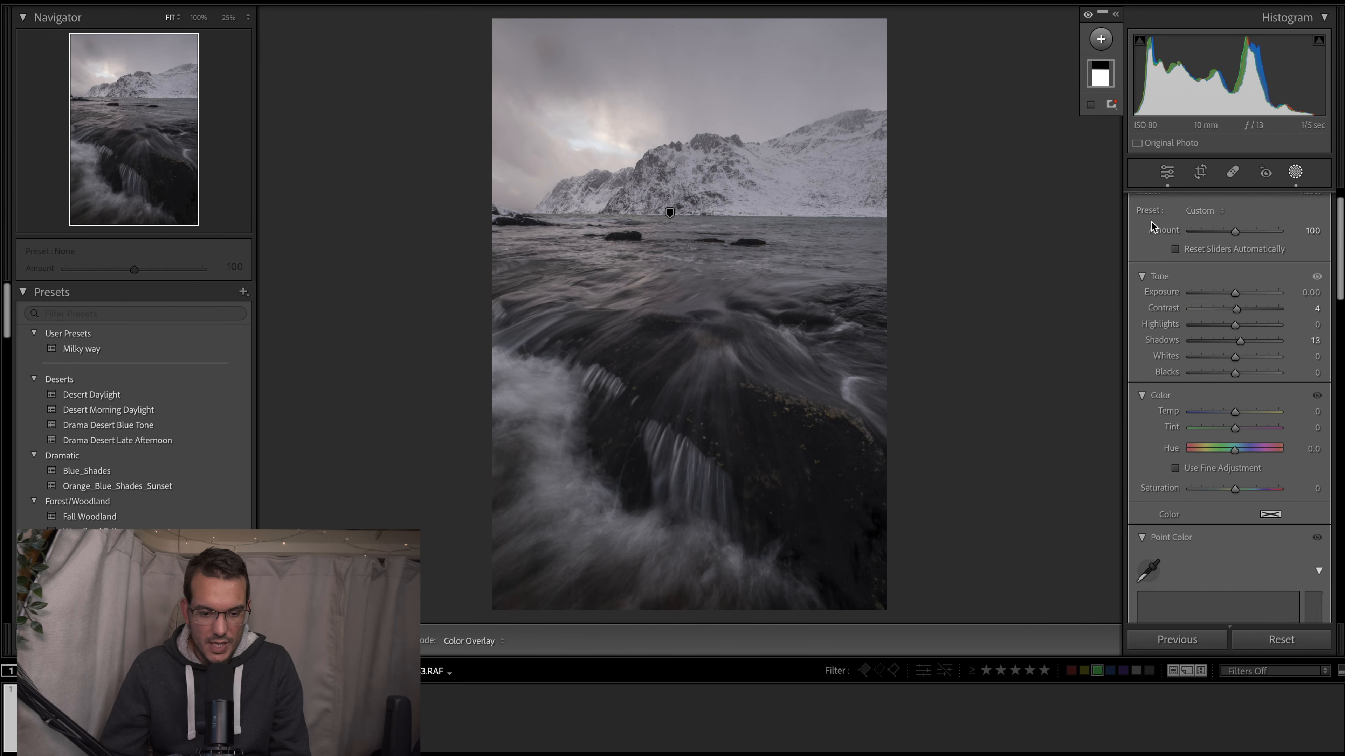
left_click_drag(600, 363, 826, 500)
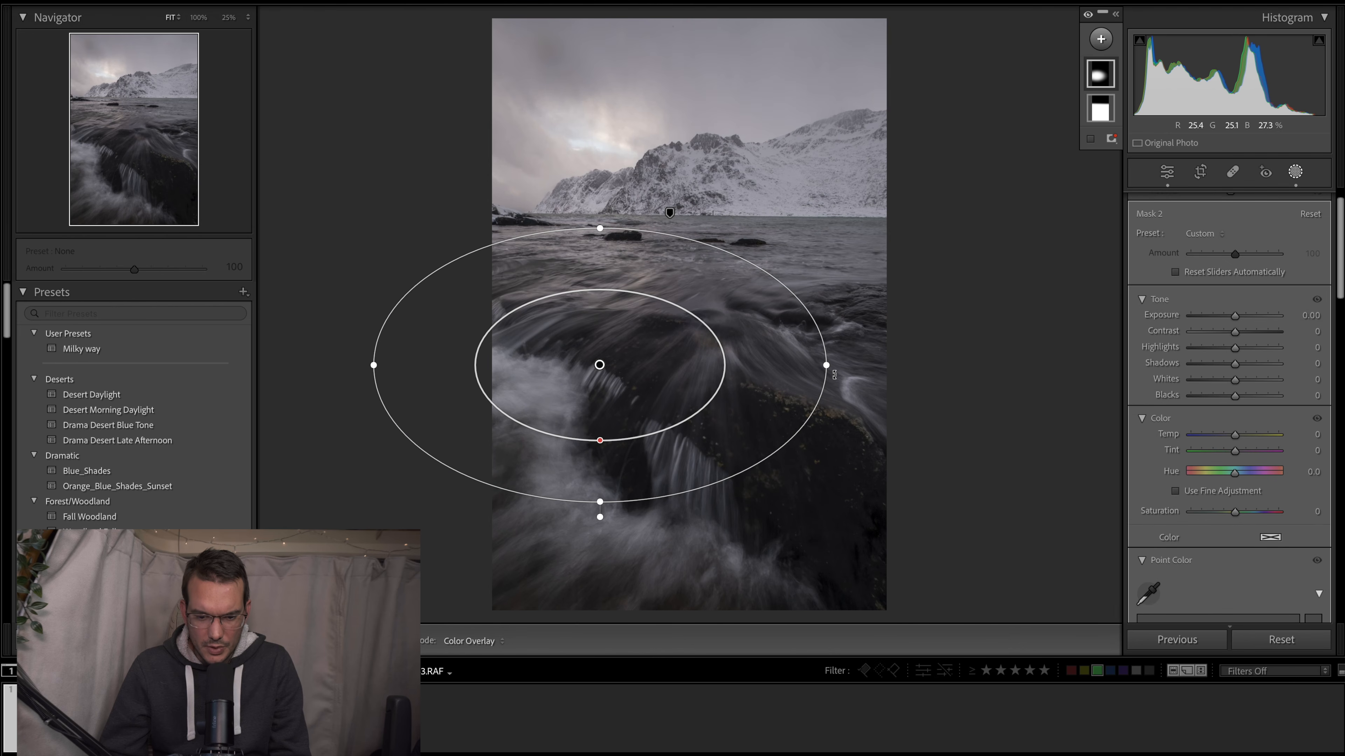
left_click_drag(831, 377, 818, 468)
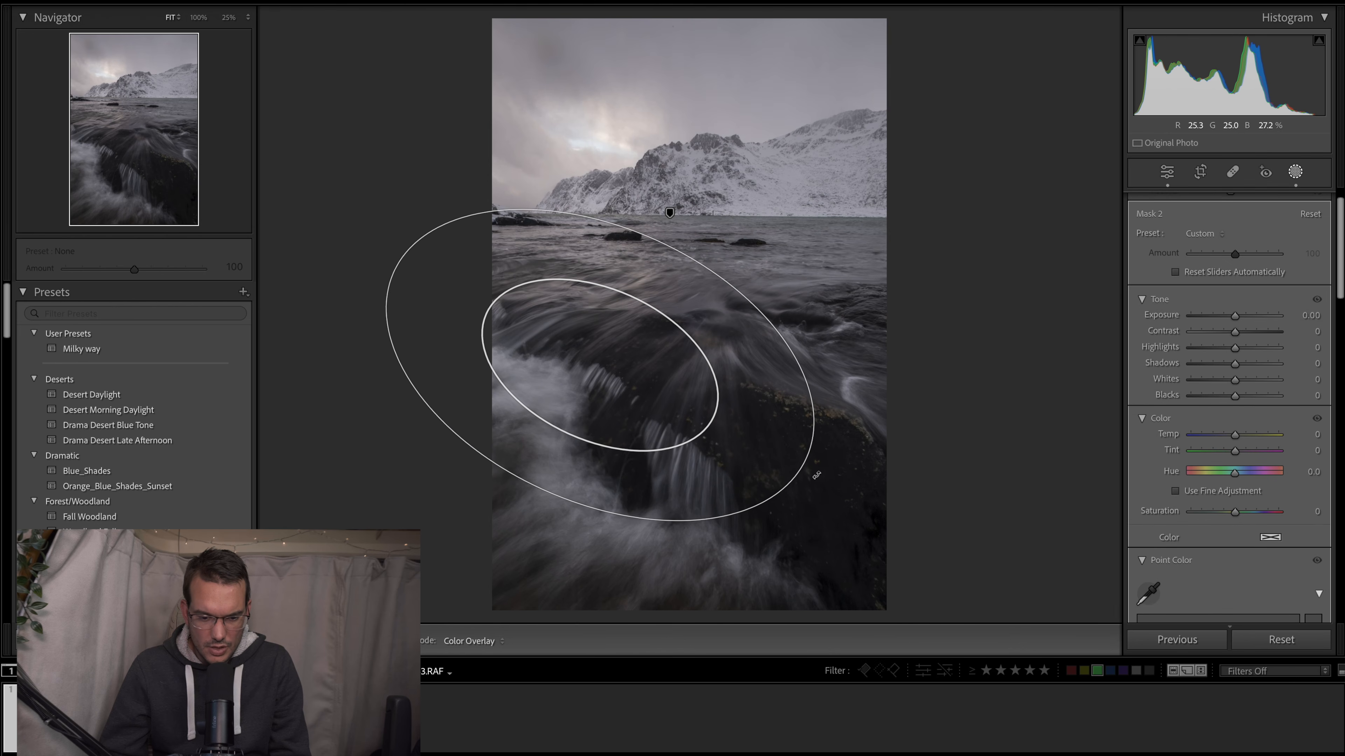
left_click_drag(595, 367, 660, 450)
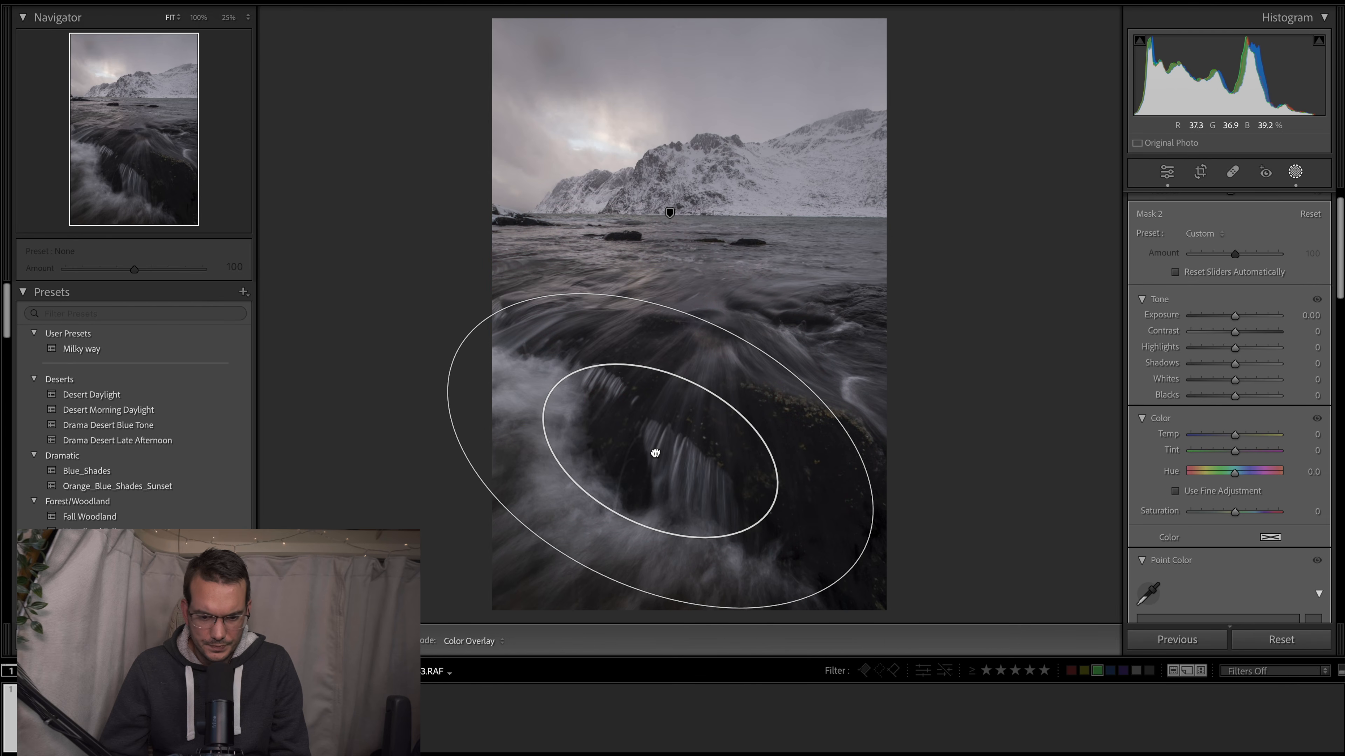
left_click_drag(865, 549, 898, 564)
left_click_drag(717, 328, 722, 318)
mouse_move(660, 451)
left_mouse_down()
mouse_move(664, 487)
mouse_move(668, 459)
left_mouse_up()
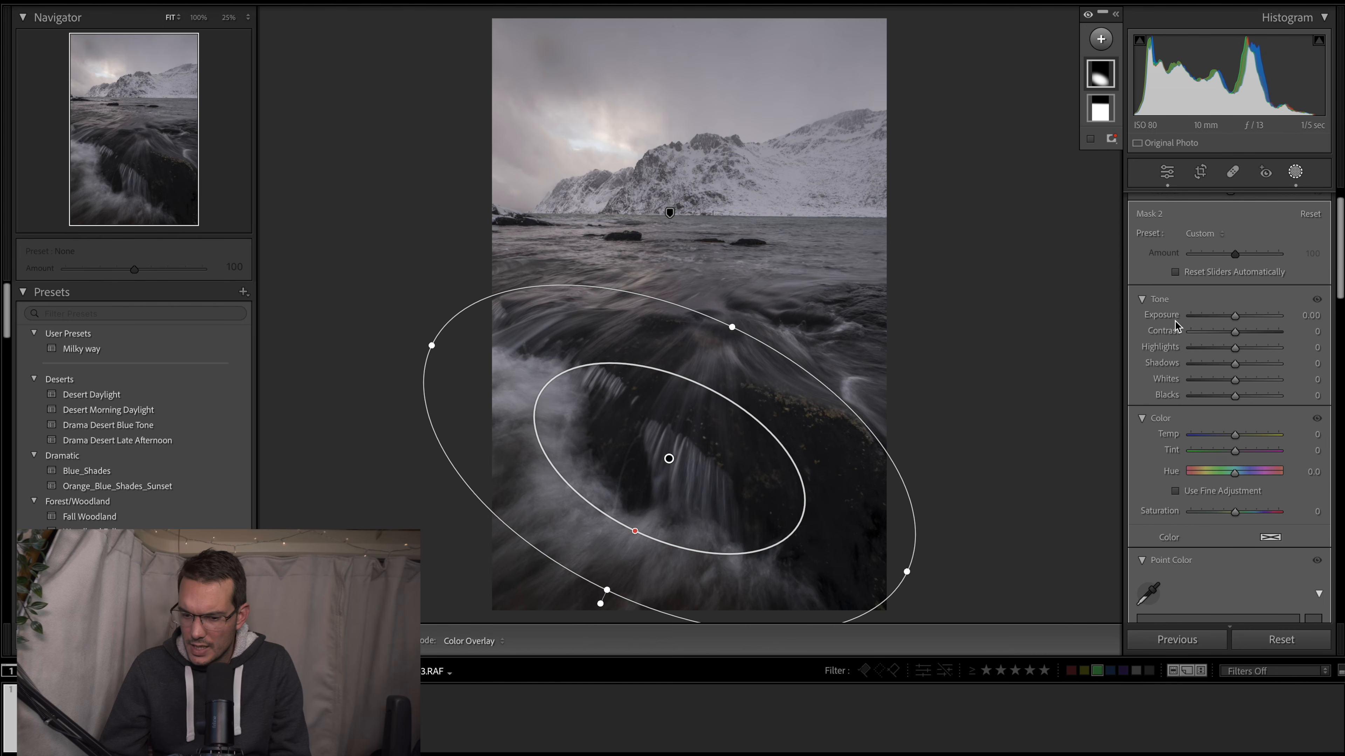
- Set the radial mask's Clarity to 29, widen its ellipse slightly and shift it slightly upward over the waterfall
scroll(1246, 398, "down", 10)
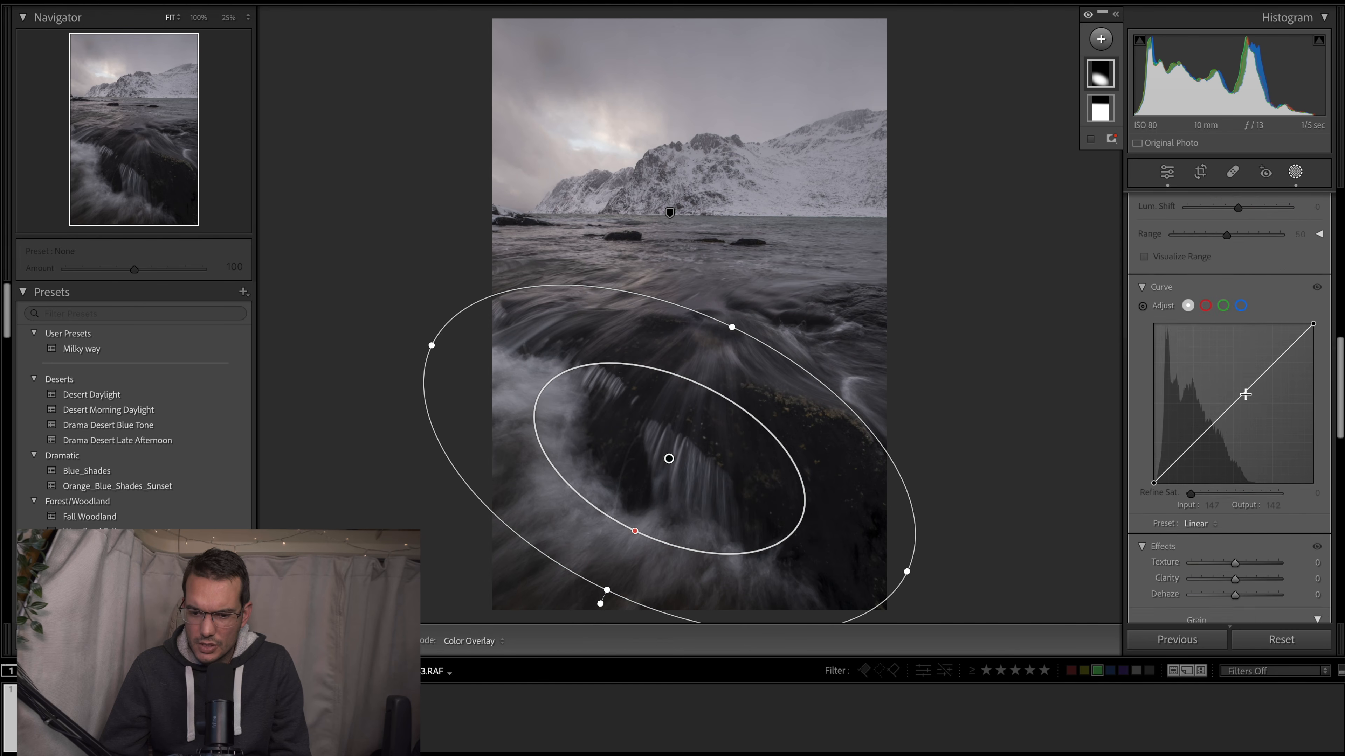
scroll(1247, 398, "down", 8)
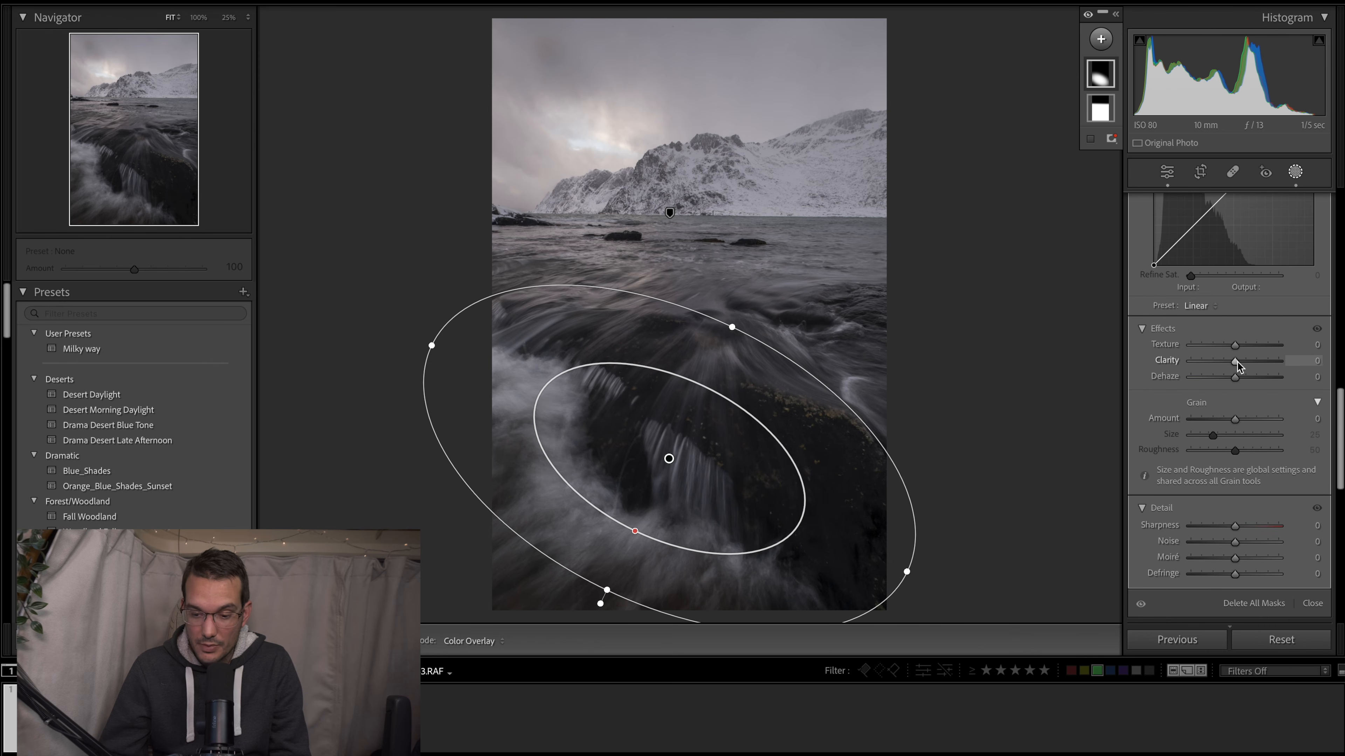
left_click_drag(1234, 365, 1248, 364)
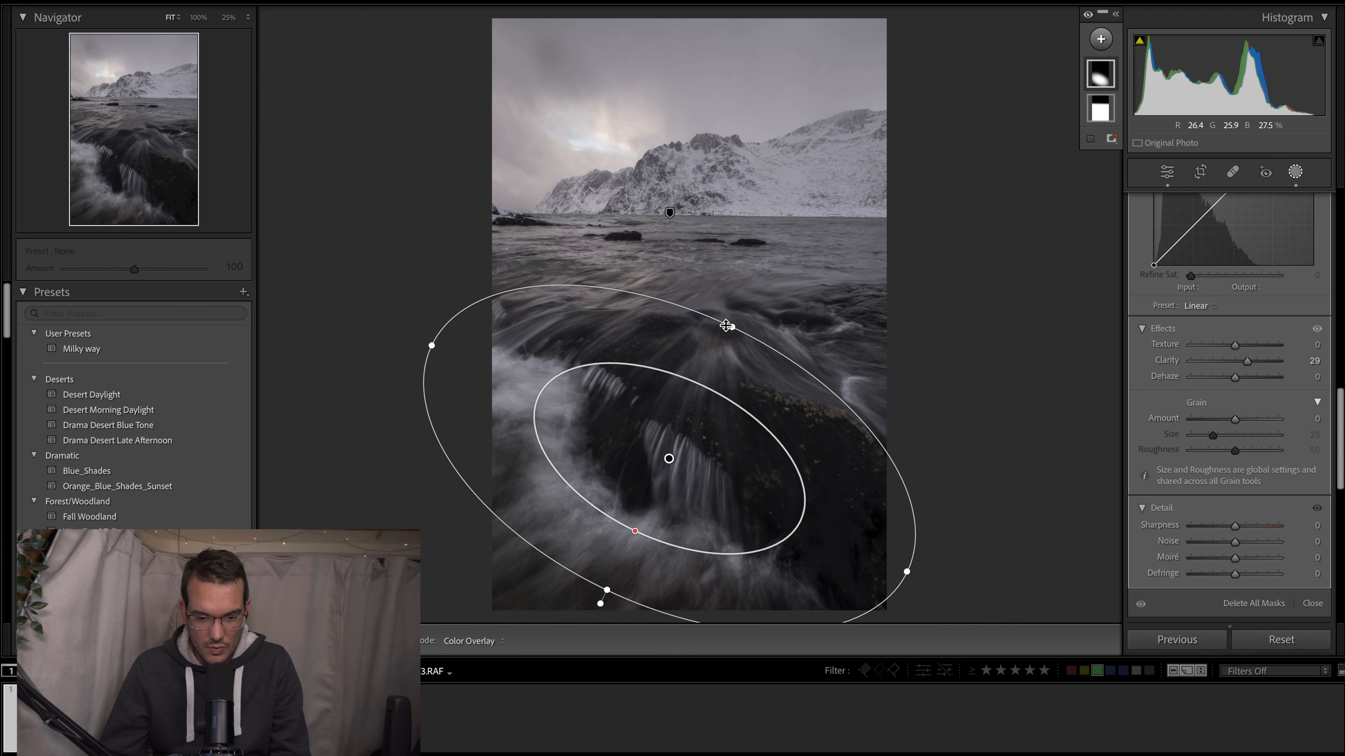
left_click_drag(732, 324, 736, 311)
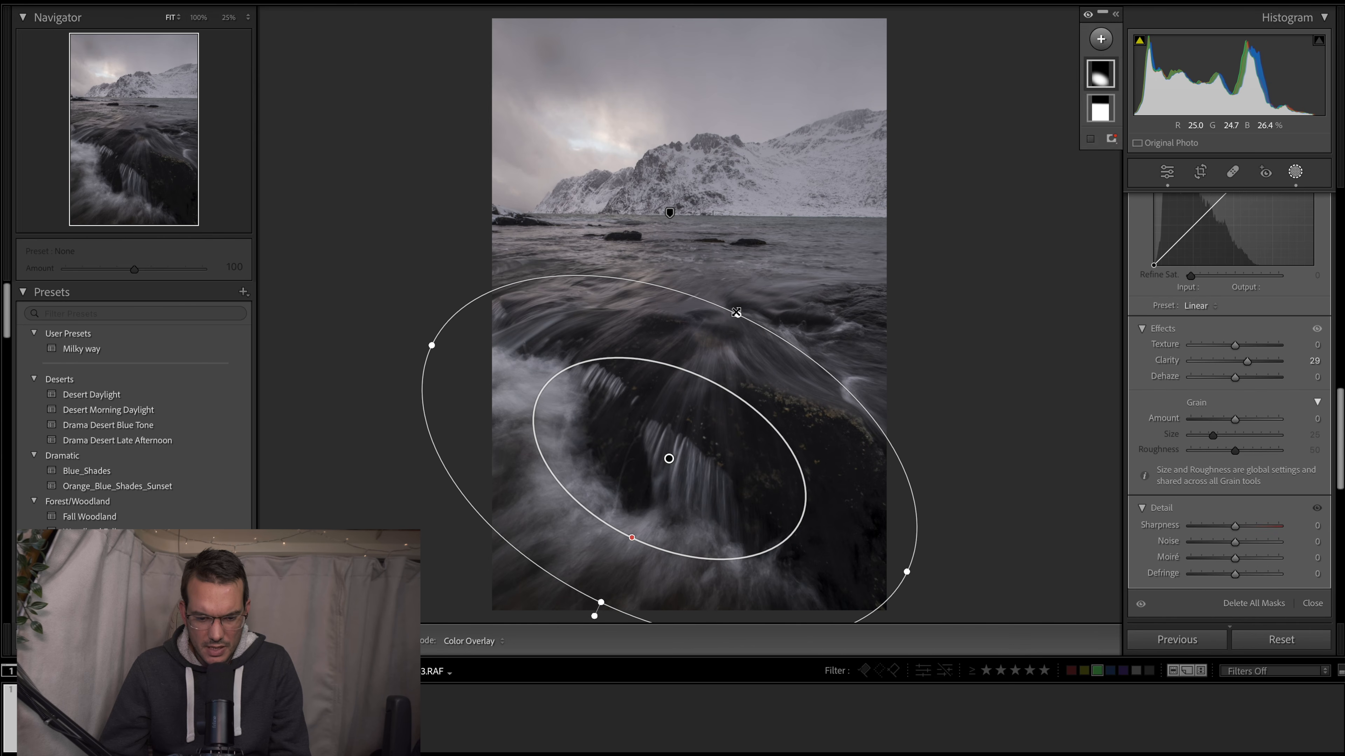
left_click_drag(680, 459, 678, 451)
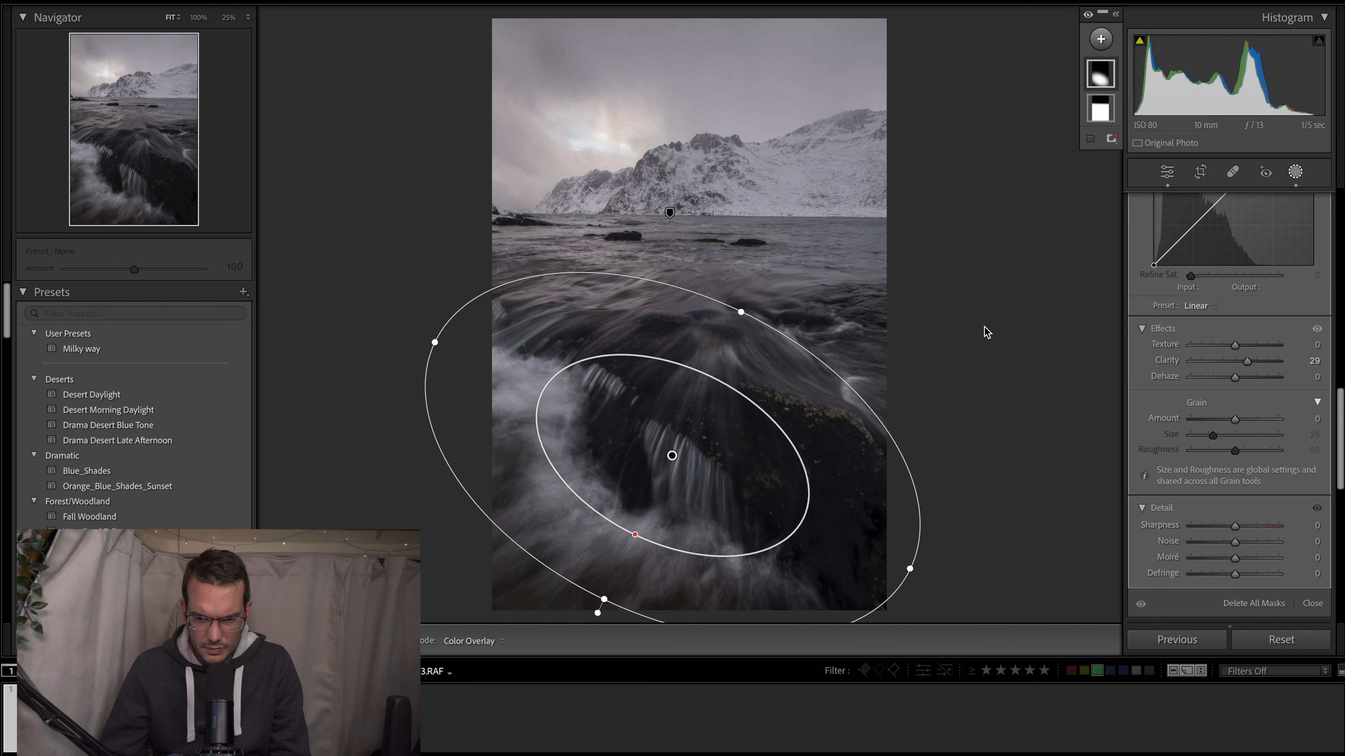
- Toggle the visibility of all masks to compare the photo with and without the local adjustments
left_click(1087, 14)
left_click(1088, 15)
left_click(1087, 15)
left_click(1088, 15)
left_click(1088, 15)
left_click(1087, 14)
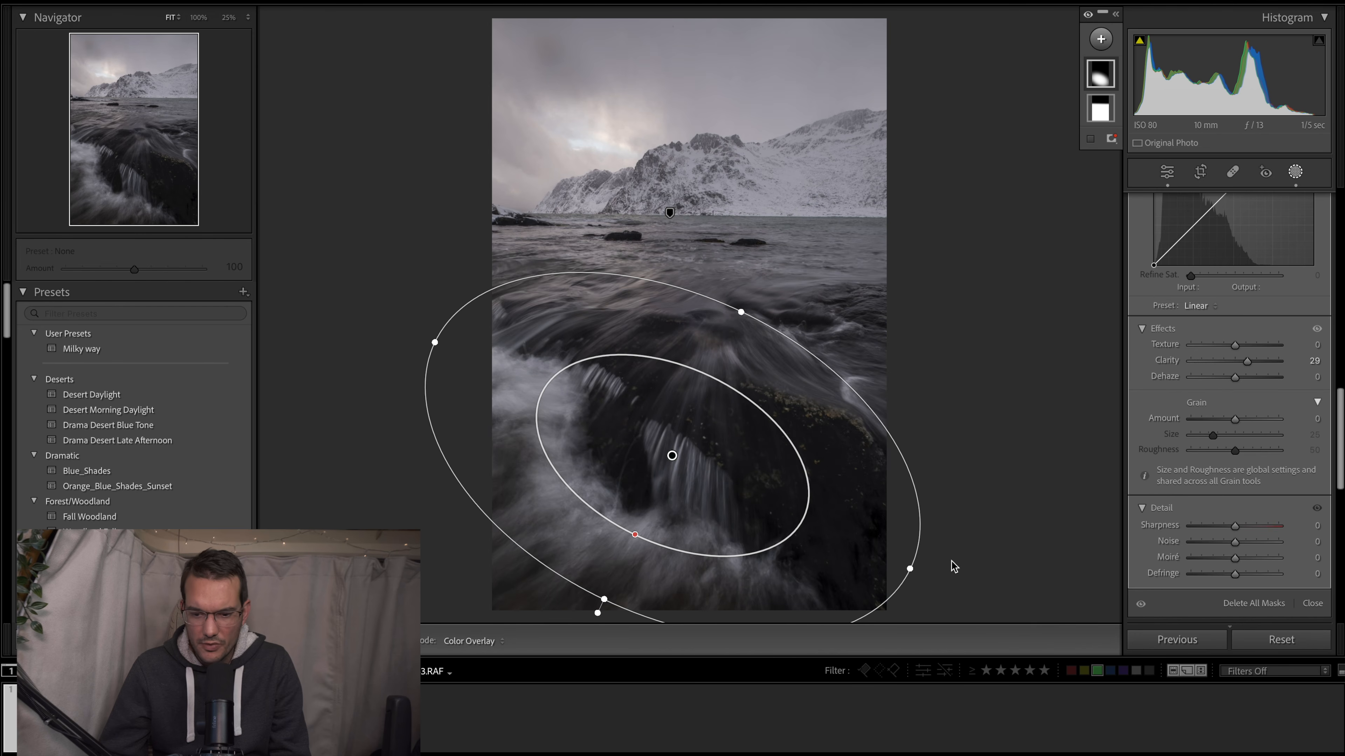
- Add an automatic sky selection as a separate mask
scroll(1169, 385, "up", 5)
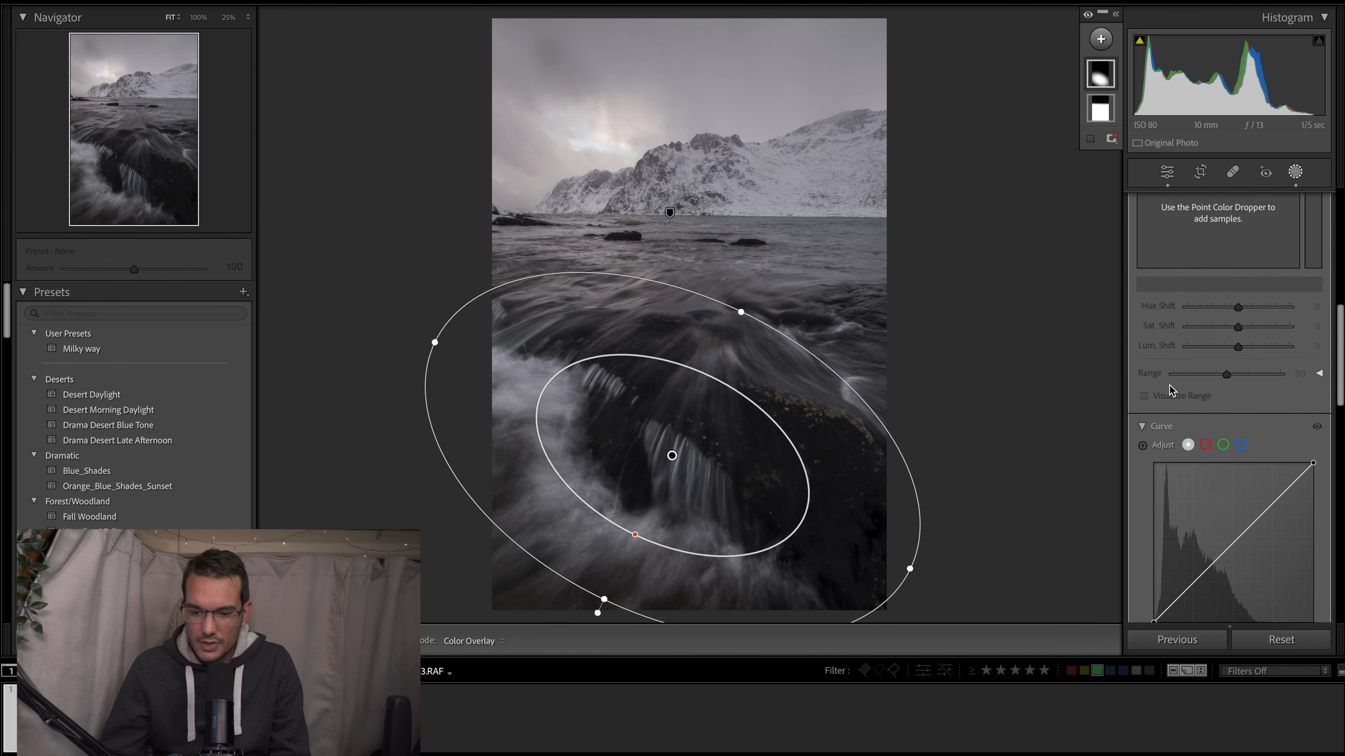
scroll(1170, 389, "up", 5)
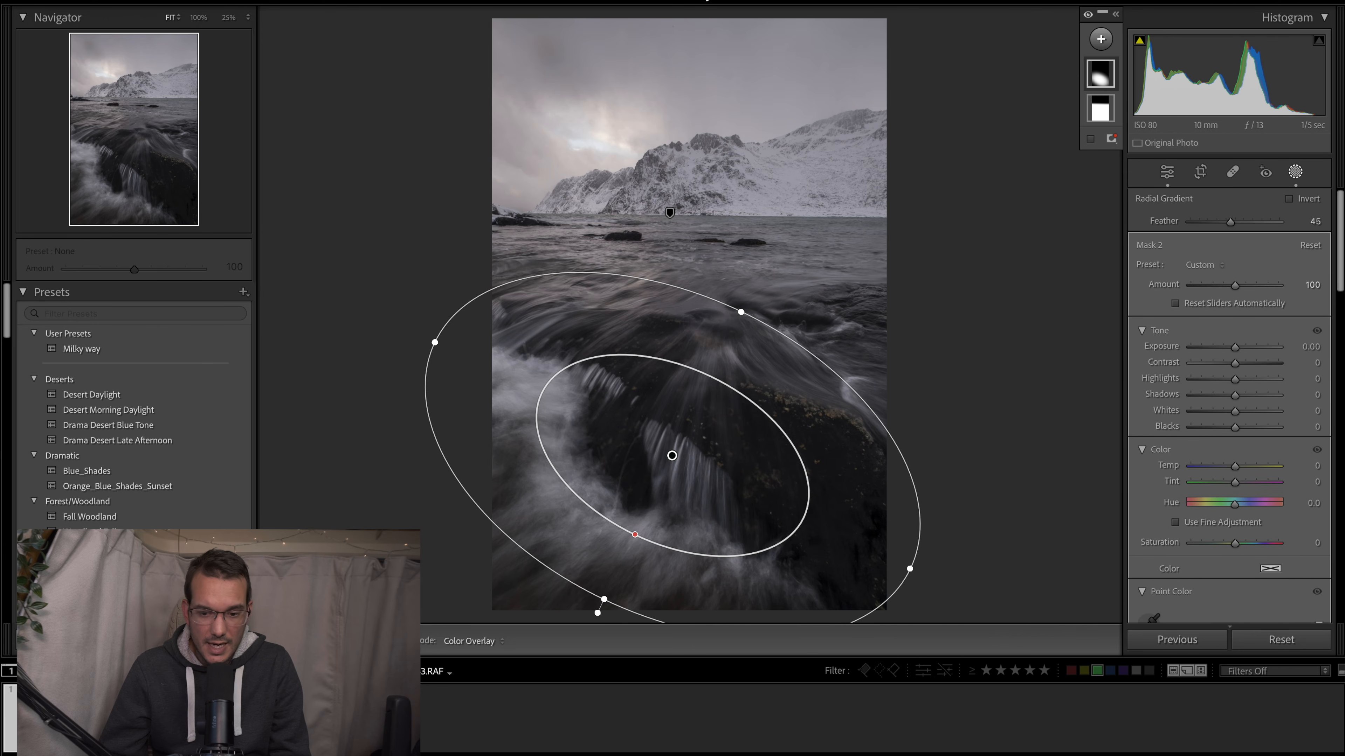
left_click(1101, 40)
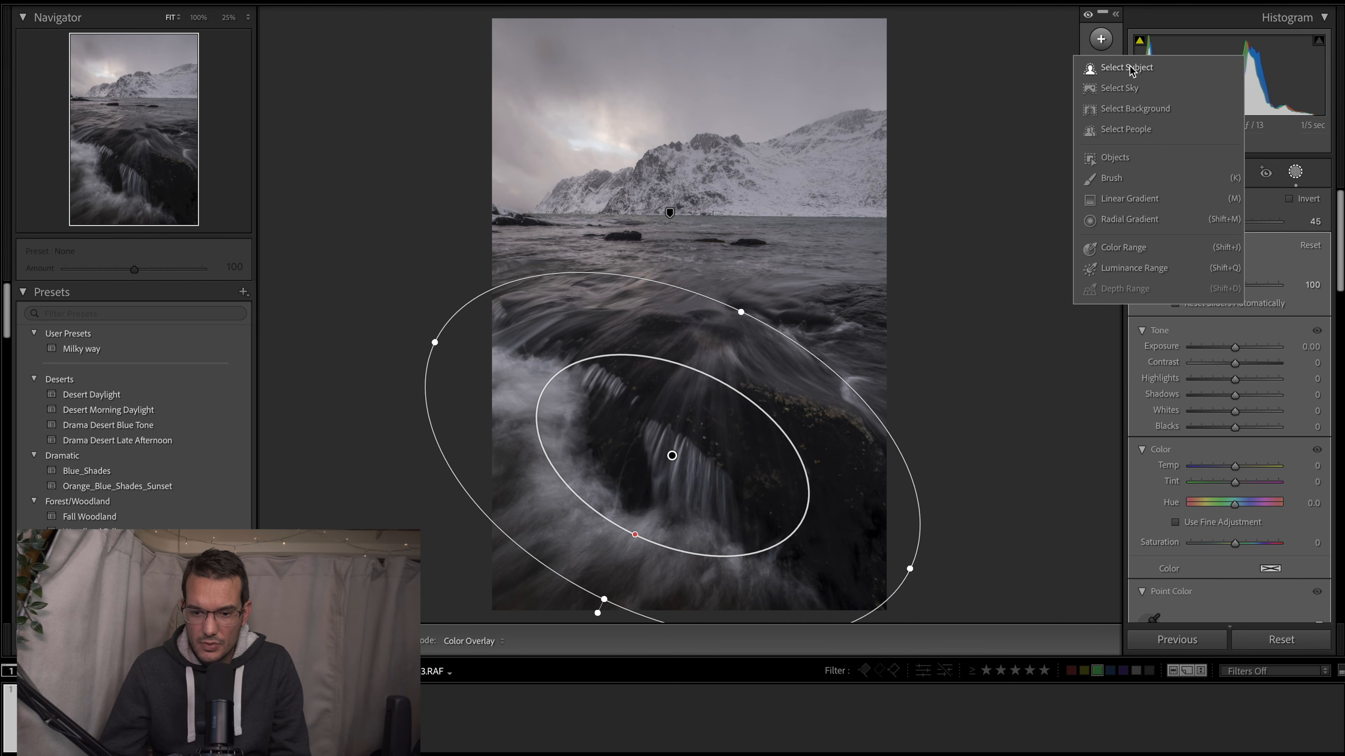
left_click(1120, 88)
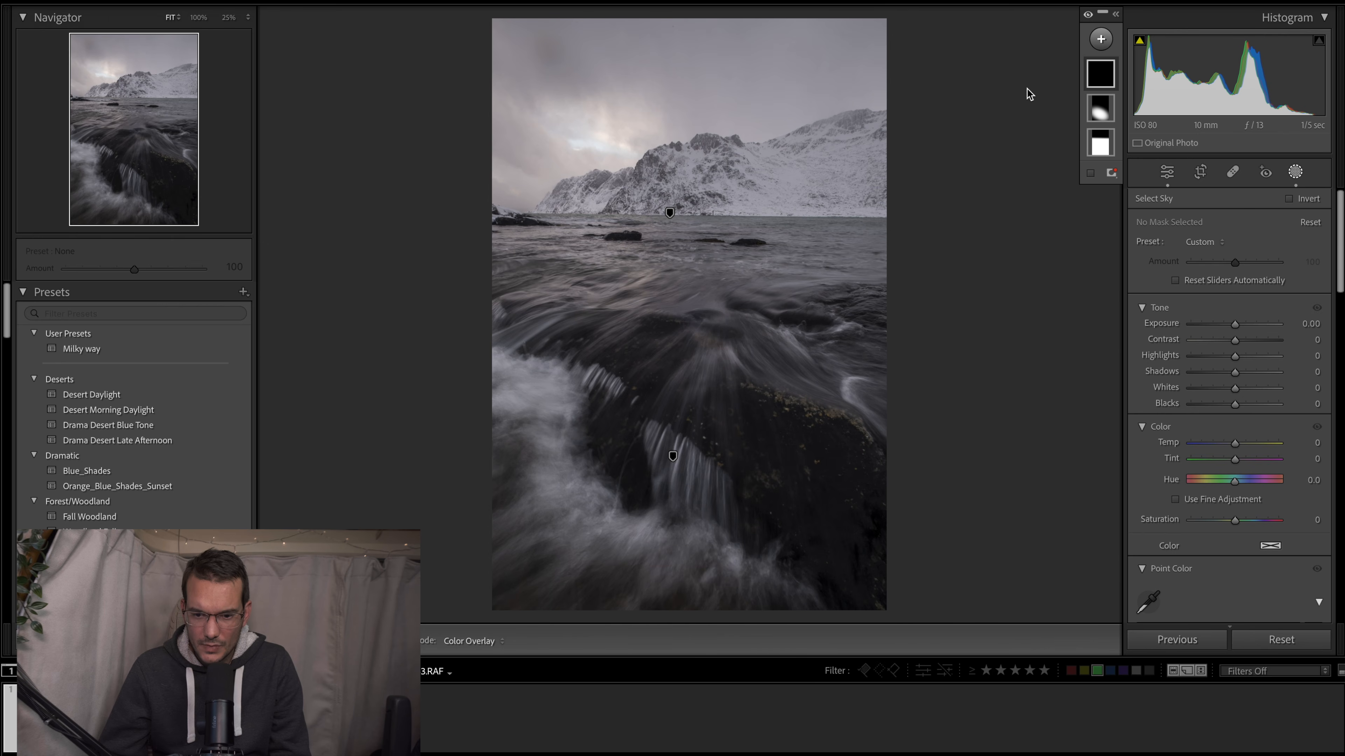
mouse_move(1096, 74)
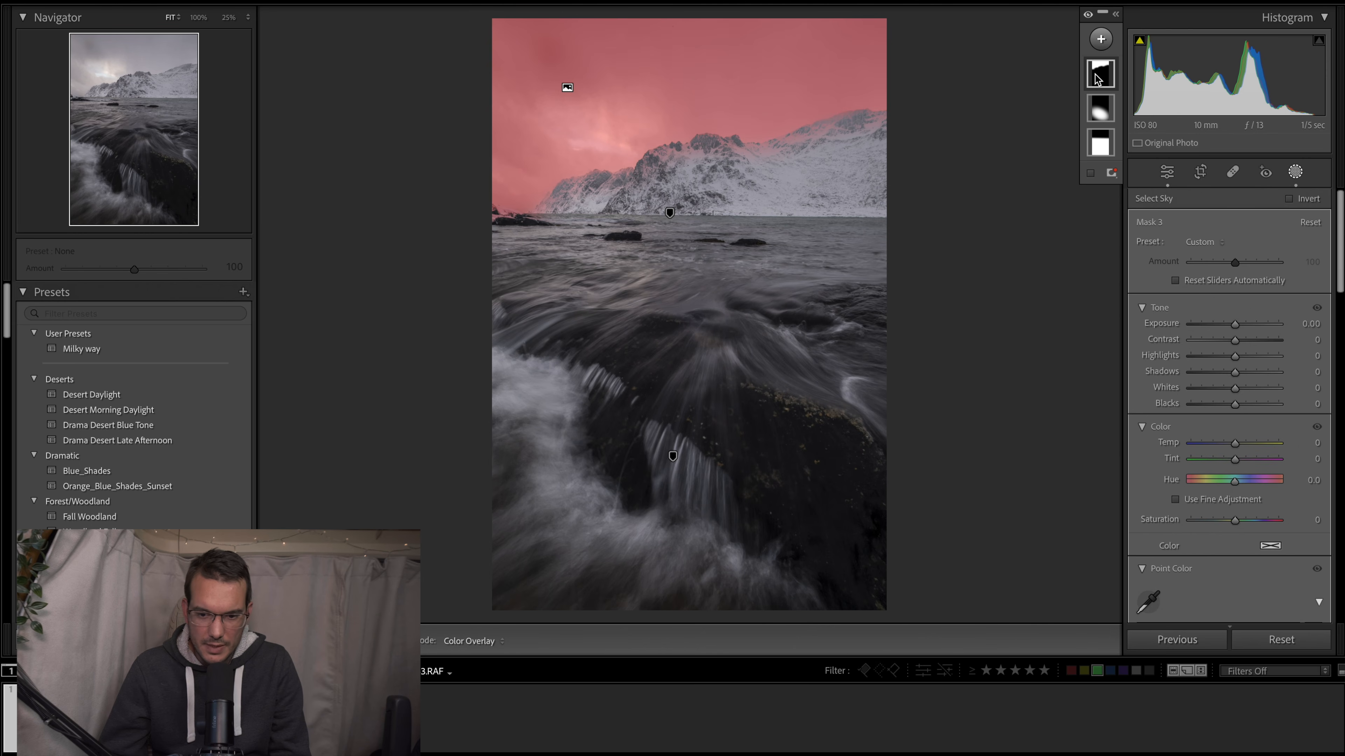
- Show the mask overlay and inspect the sky mask's edge along the mountain ridge up close
left_click(1090, 173)
key("super+equal")
key("super+equal")
key("super+equal")
scroll(712, 159, "up", 10)
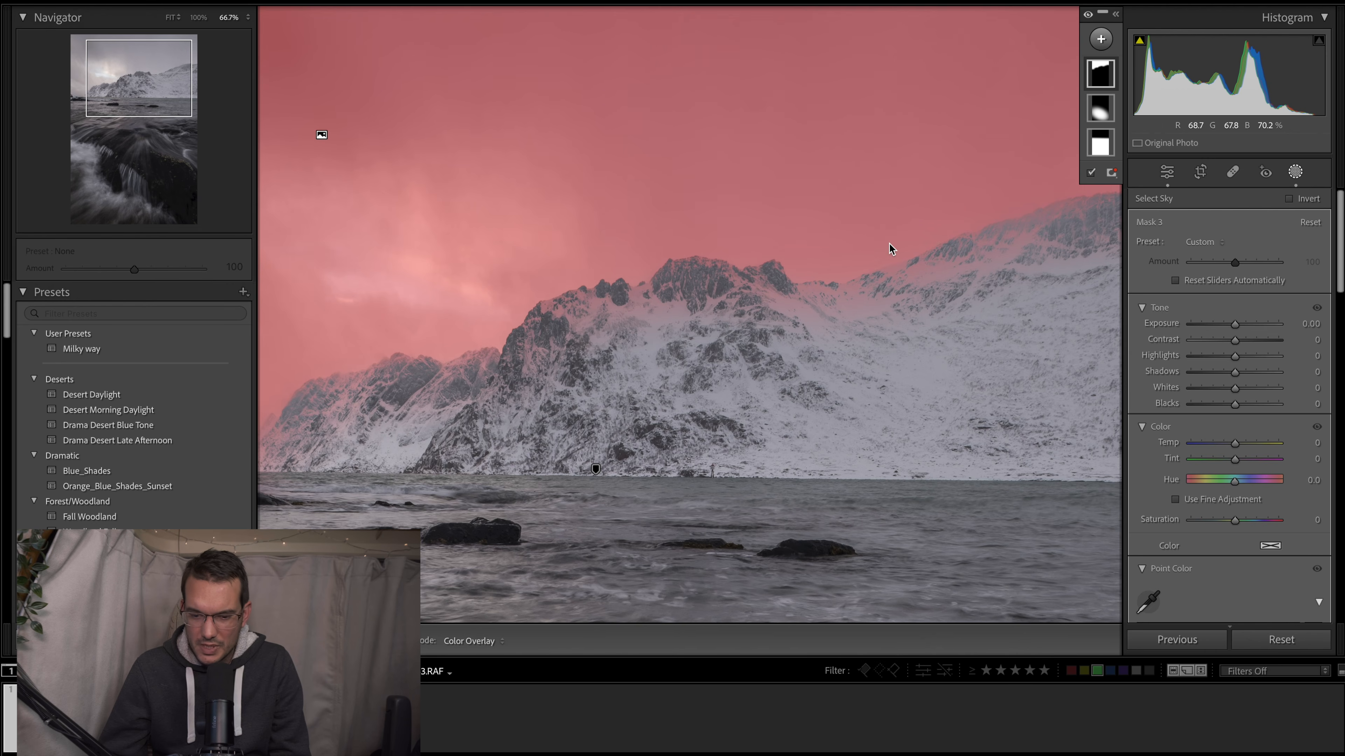
key("super+minus")
key("super+minus")
key("super+minus")
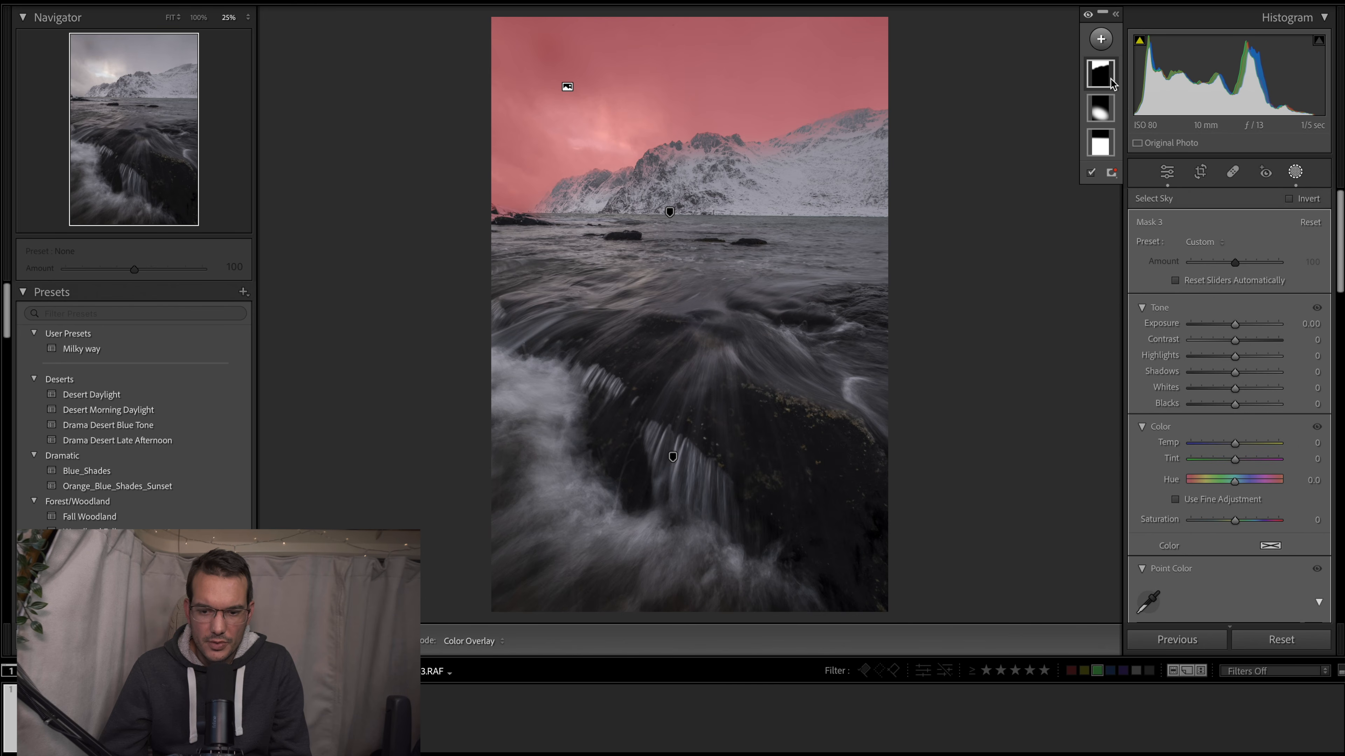
- Intersect the sky mask with a slightly tilted linear gradient that fades from the upper sky to just above the waterline
right_click(1102, 68)
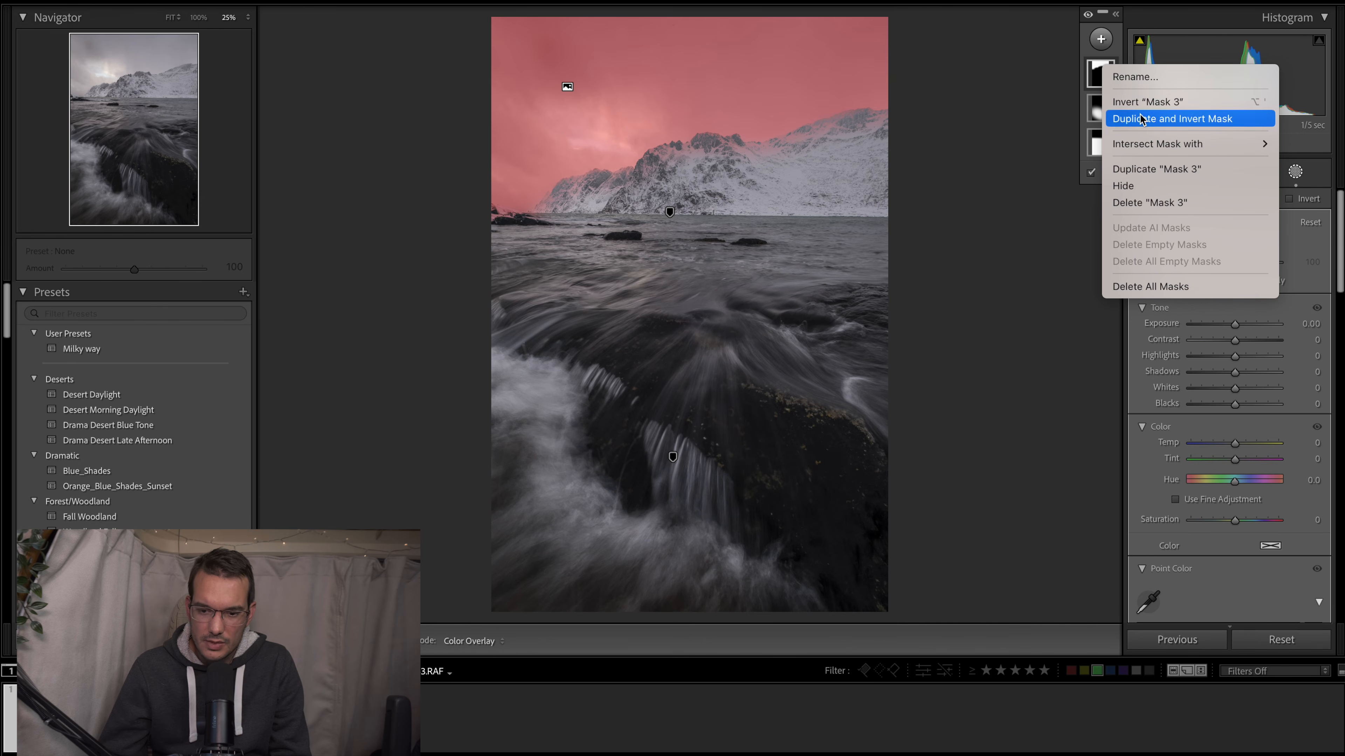
mouse_move(1168, 146)
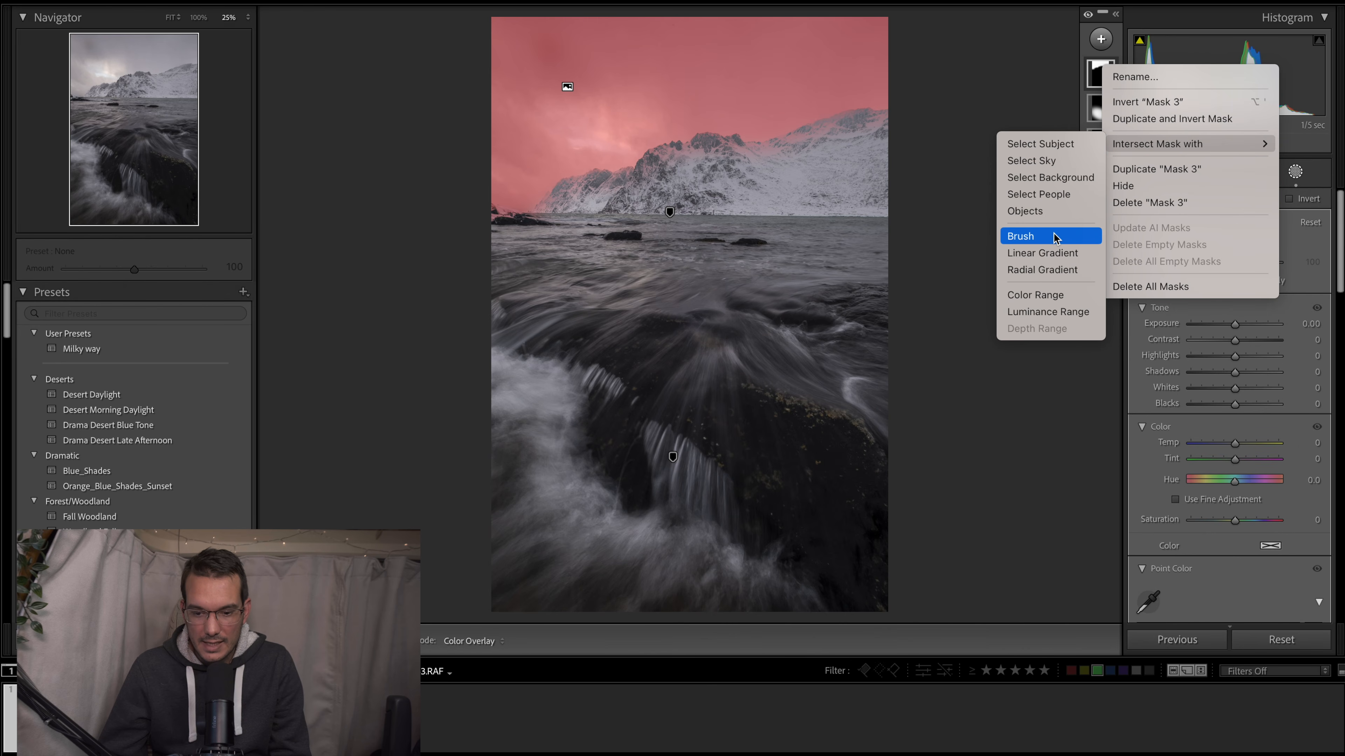
left_click(1051, 254)
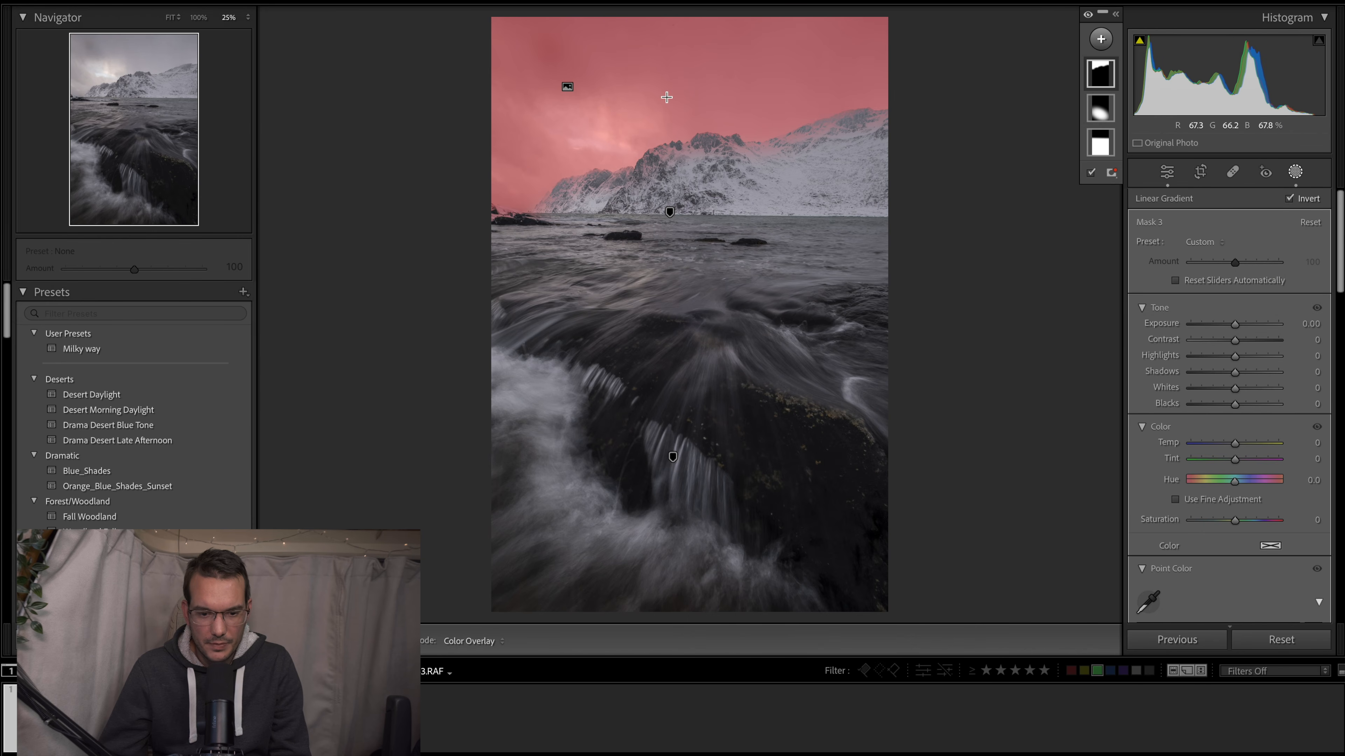
left_click_drag(667, 97, 684, 217)
mouse_move(672, 151)
left_mouse_down()
mouse_move(657, 159)
mouse_move(649, 123)
mouse_move(671, 151)
left_mouse_up()
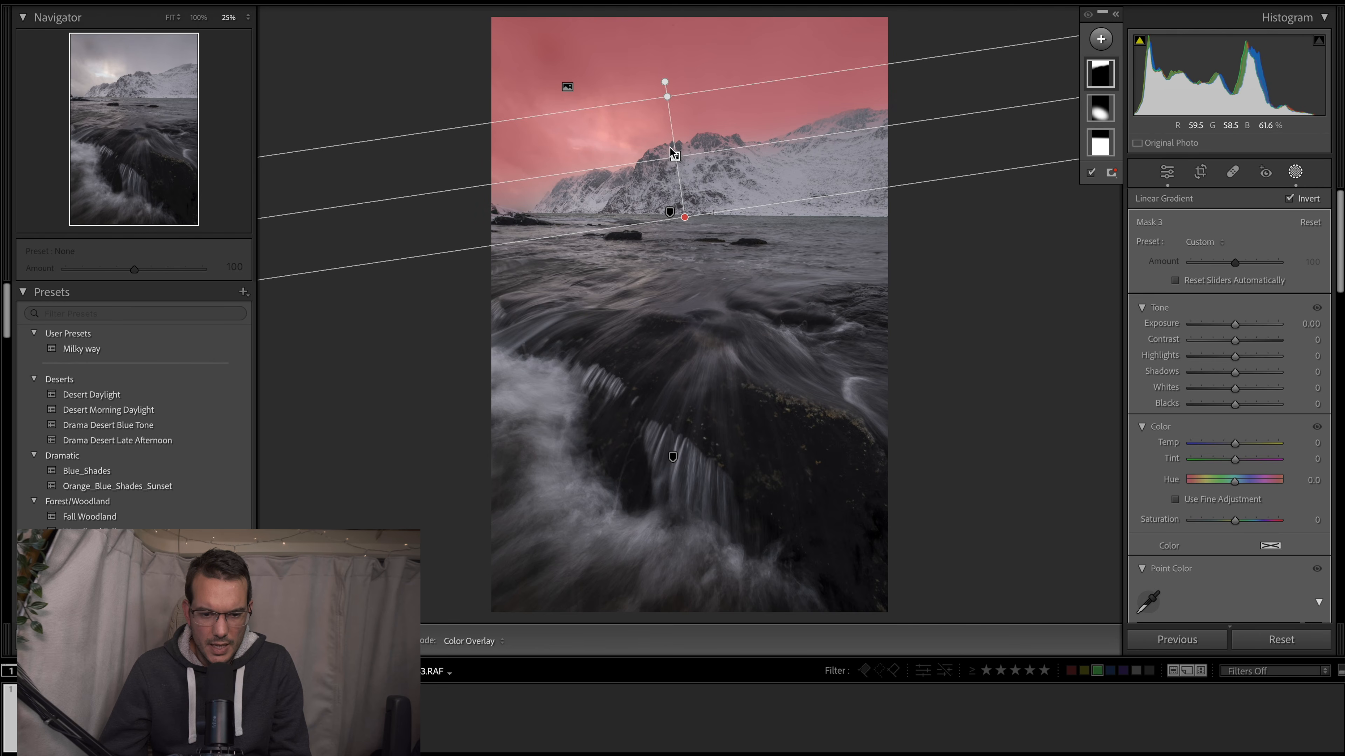
left_click_drag(676, 157, 670, 127)
left_click_drag(681, 189, 682, 195)
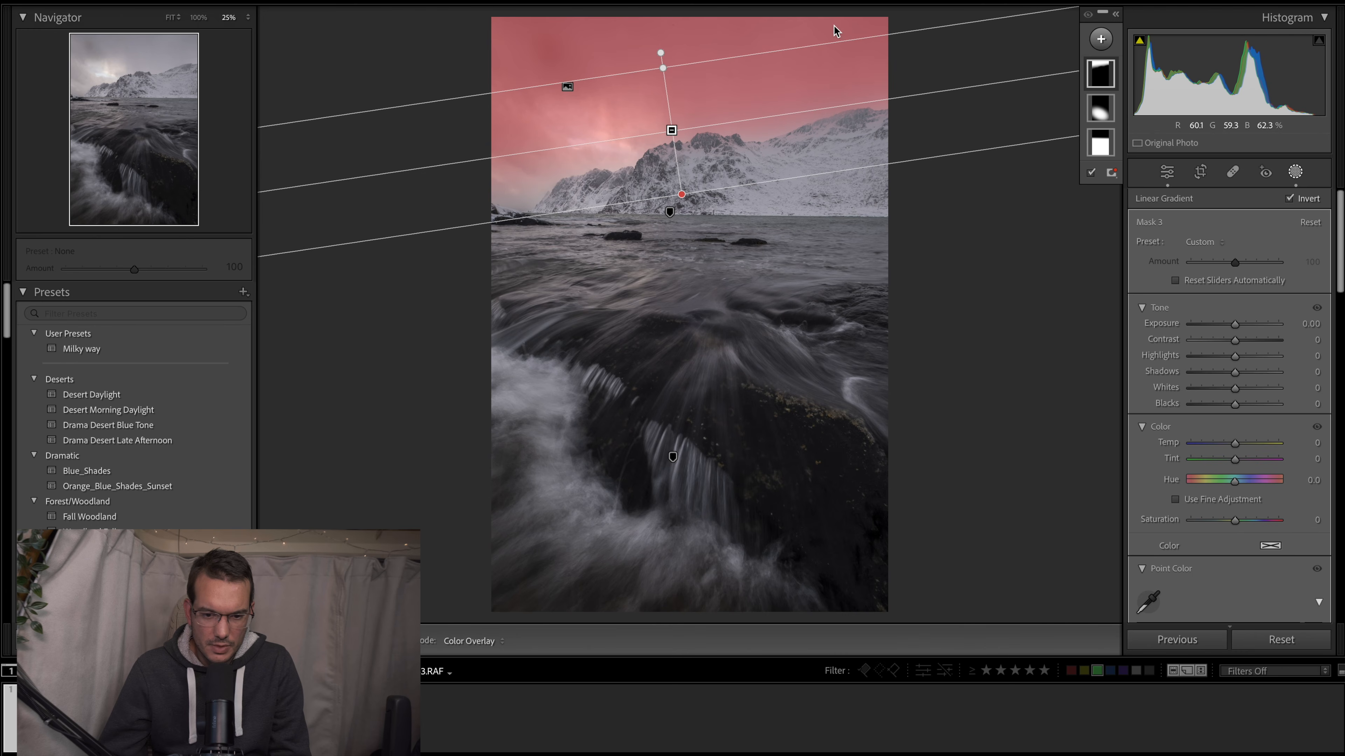
left_click_drag(672, 128, 670, 128)
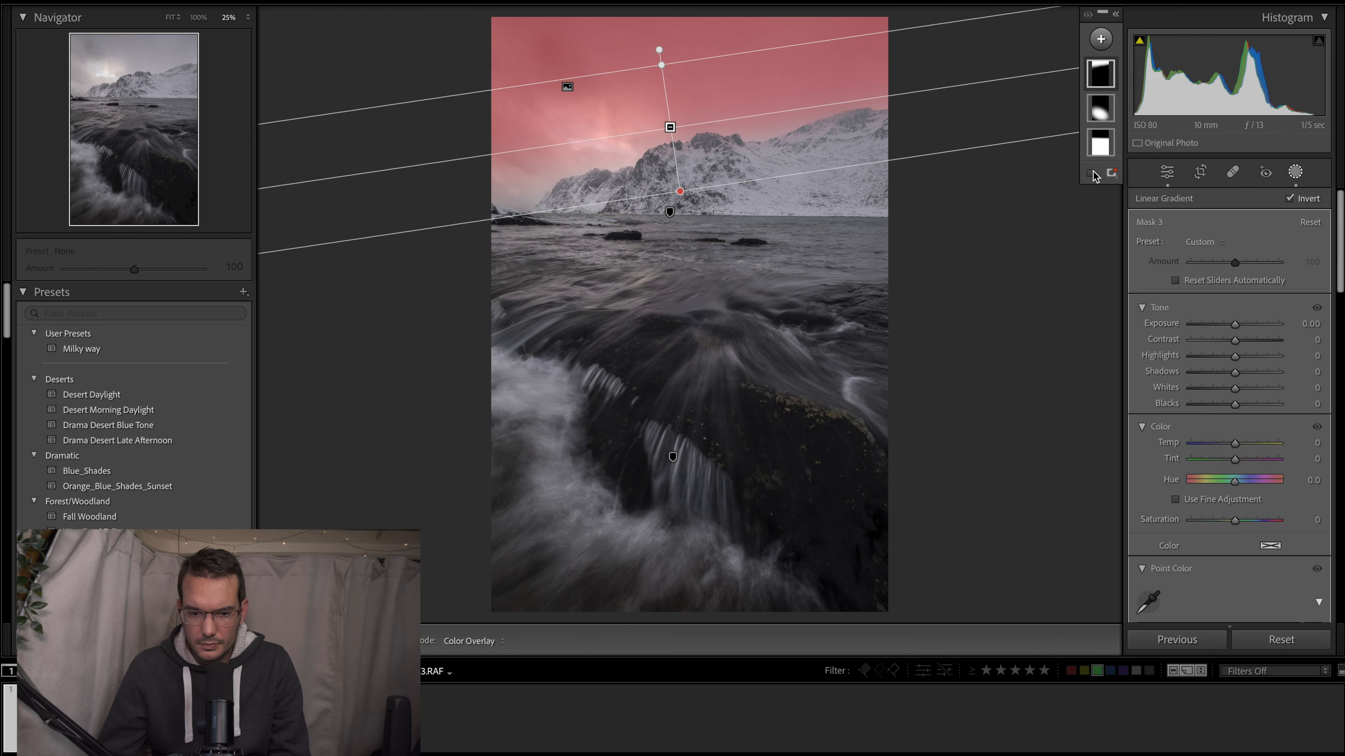
- Hide the mask overlay and set the sky mask's Contrast to 100 and Highlights to −100
left_click(1090, 174)
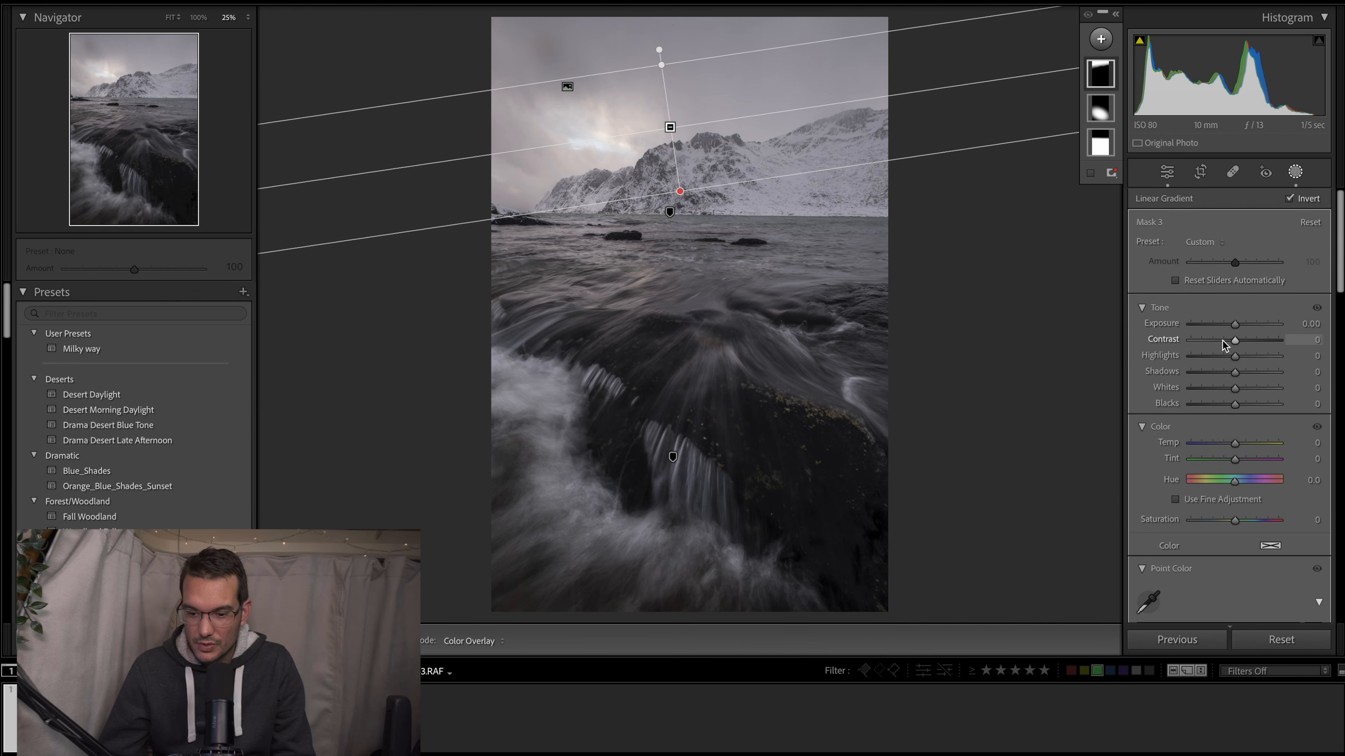
left_click_drag(1236, 344, 1286, 340)
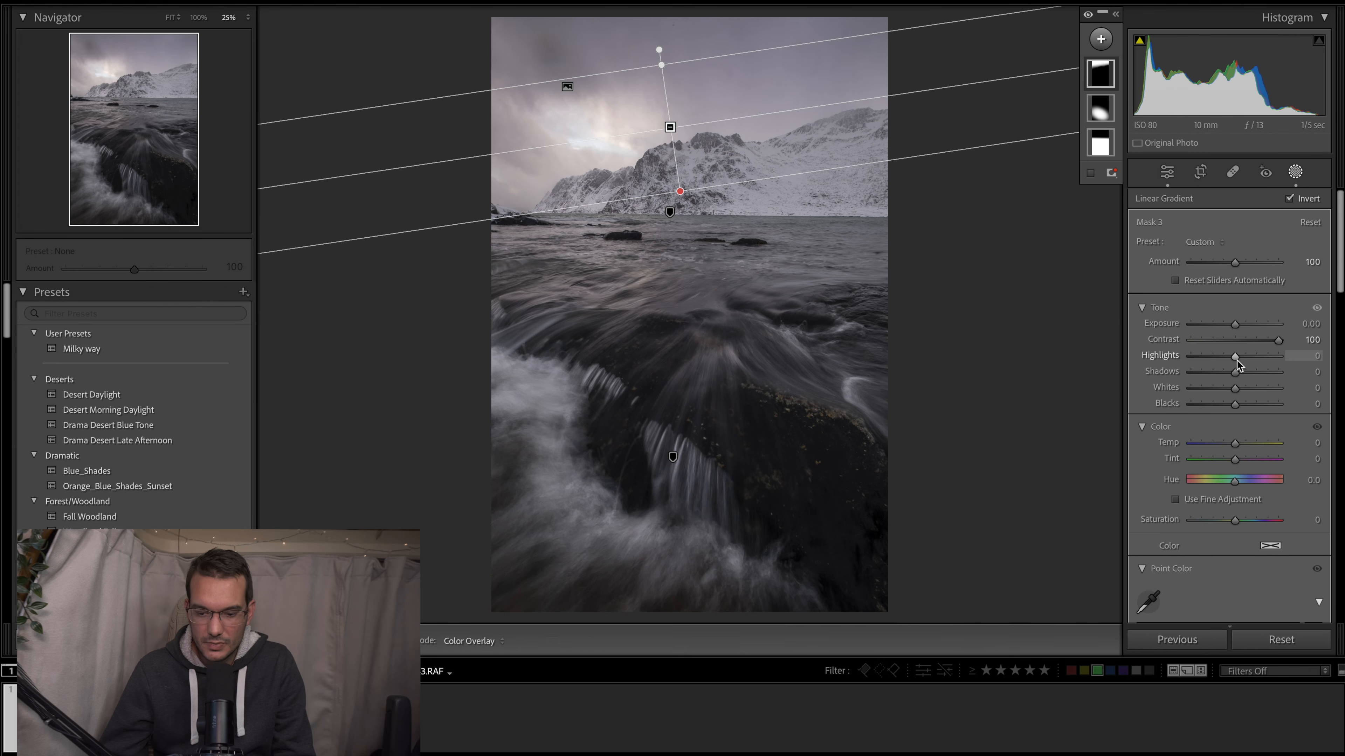
left_click_drag(1236, 357, 1148, 371)
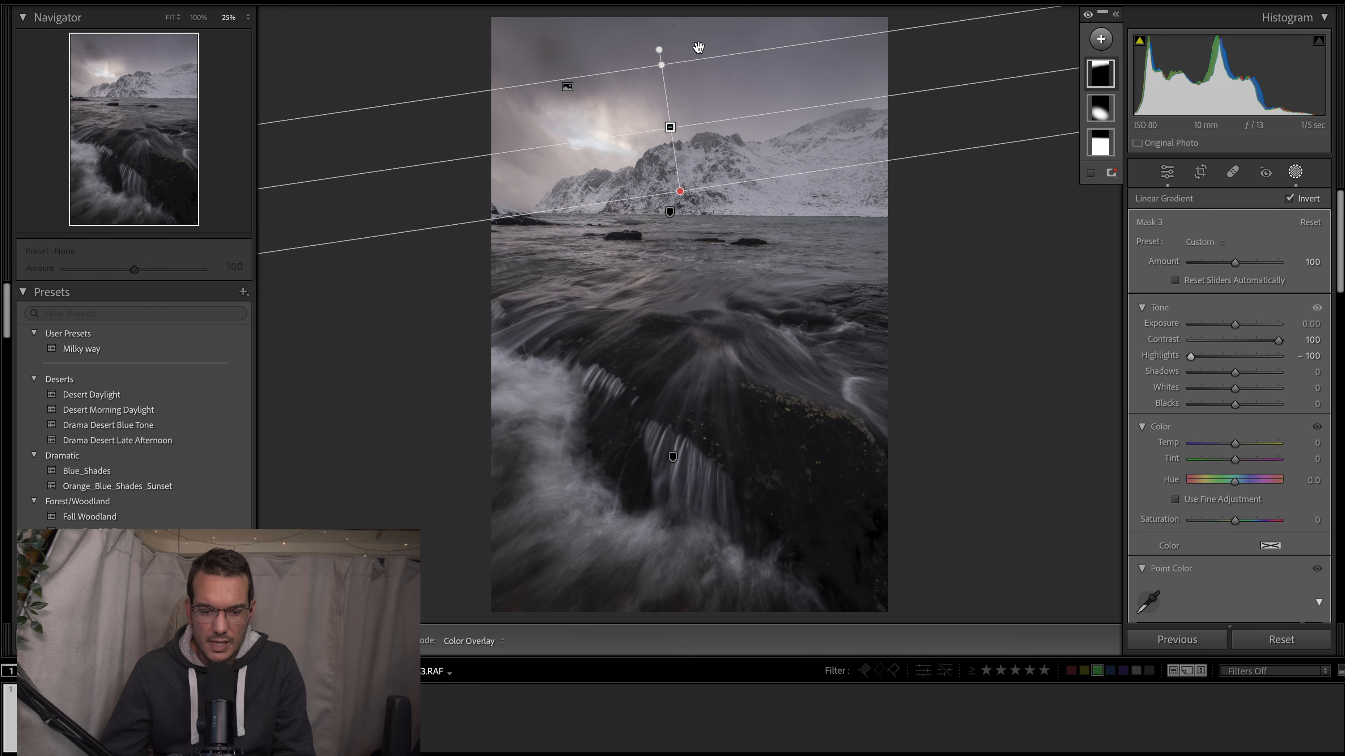
mouse_move(670, 126)
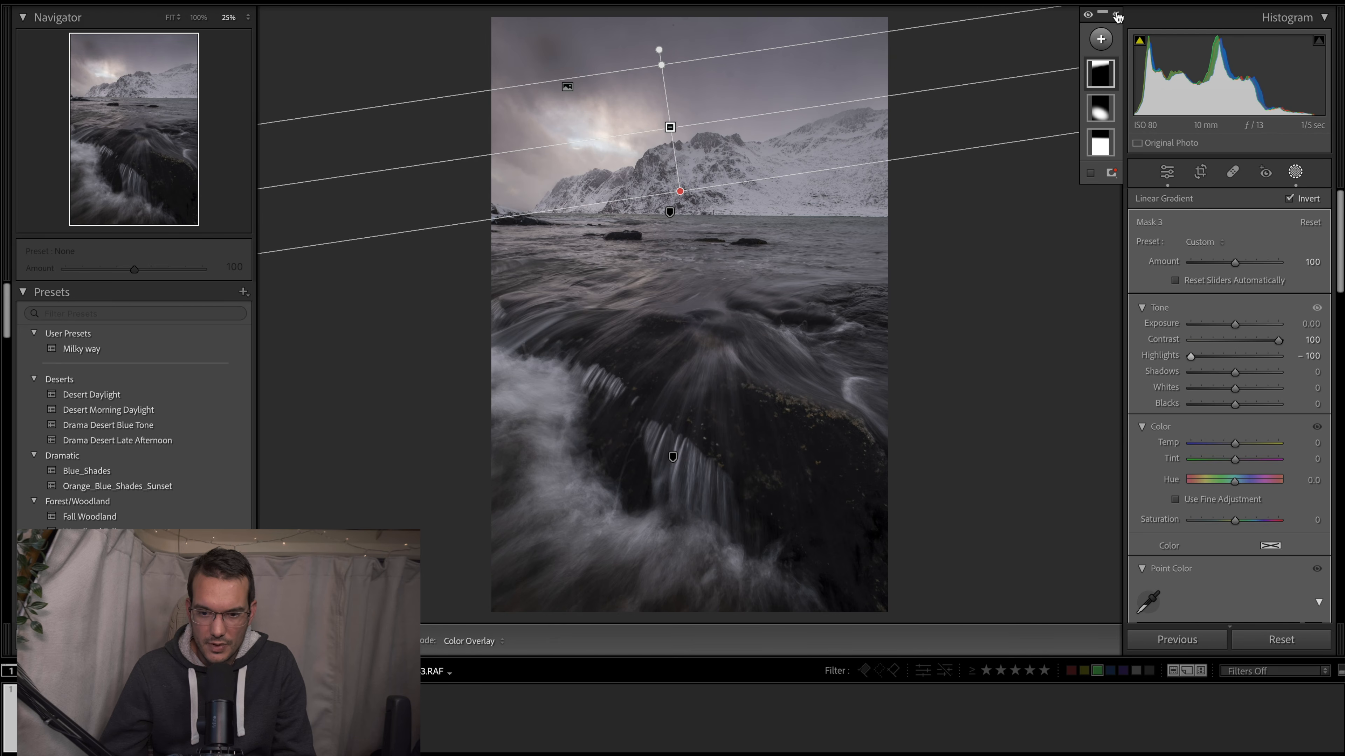
- Expand the list of masks and toggle the sky mask's visibility to compare its effect
left_click(1116, 15)
left_click(1111, 75)
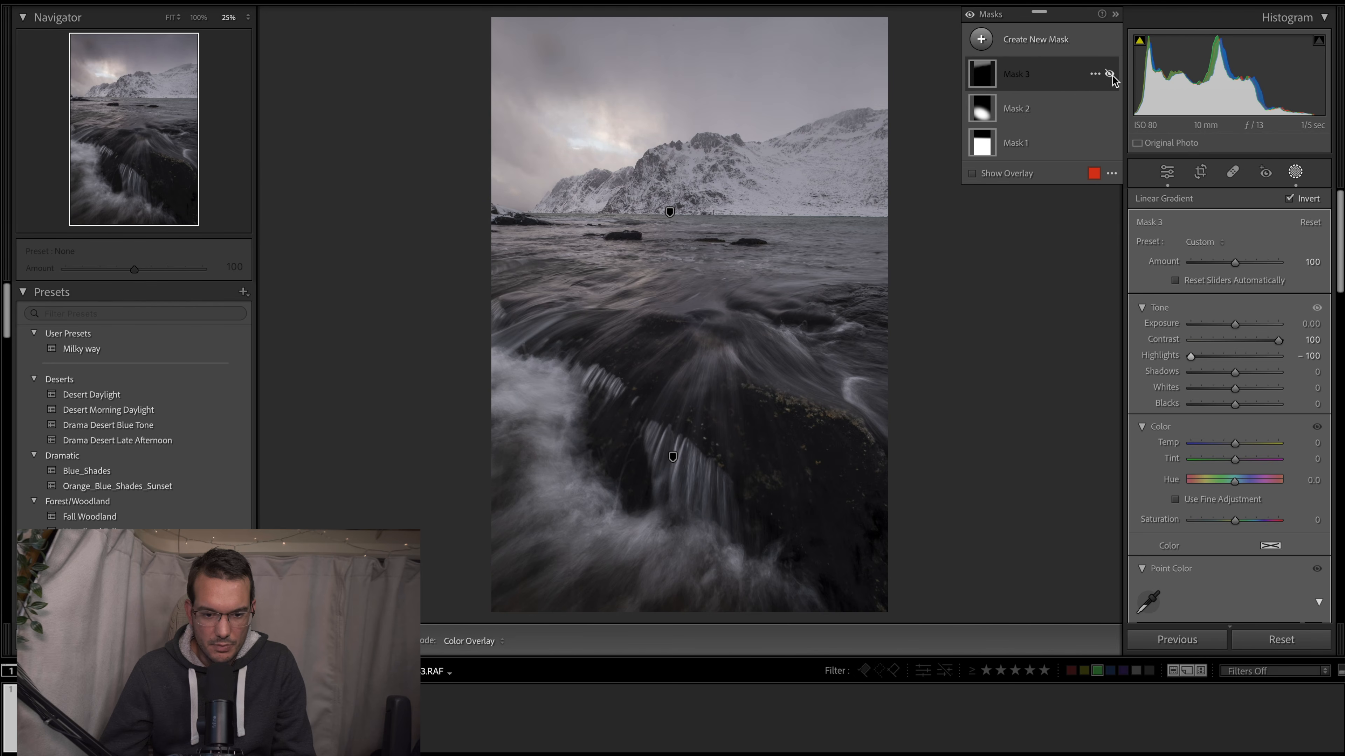
left_click(1111, 75)
left_click(1111, 75)
left_click(1110, 75)
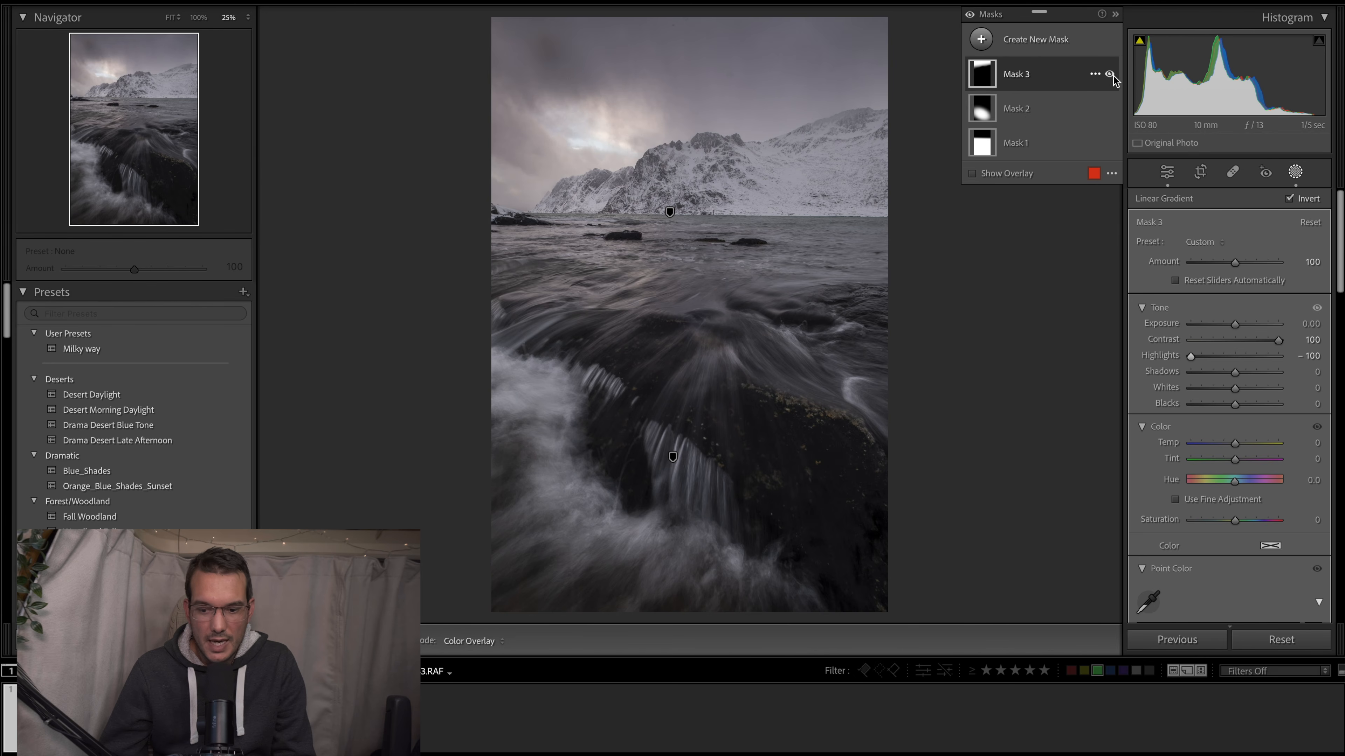
- Set the sky mask's Dehaze to 17 and Clarity to 13
scroll(1265, 371, "down", 6)
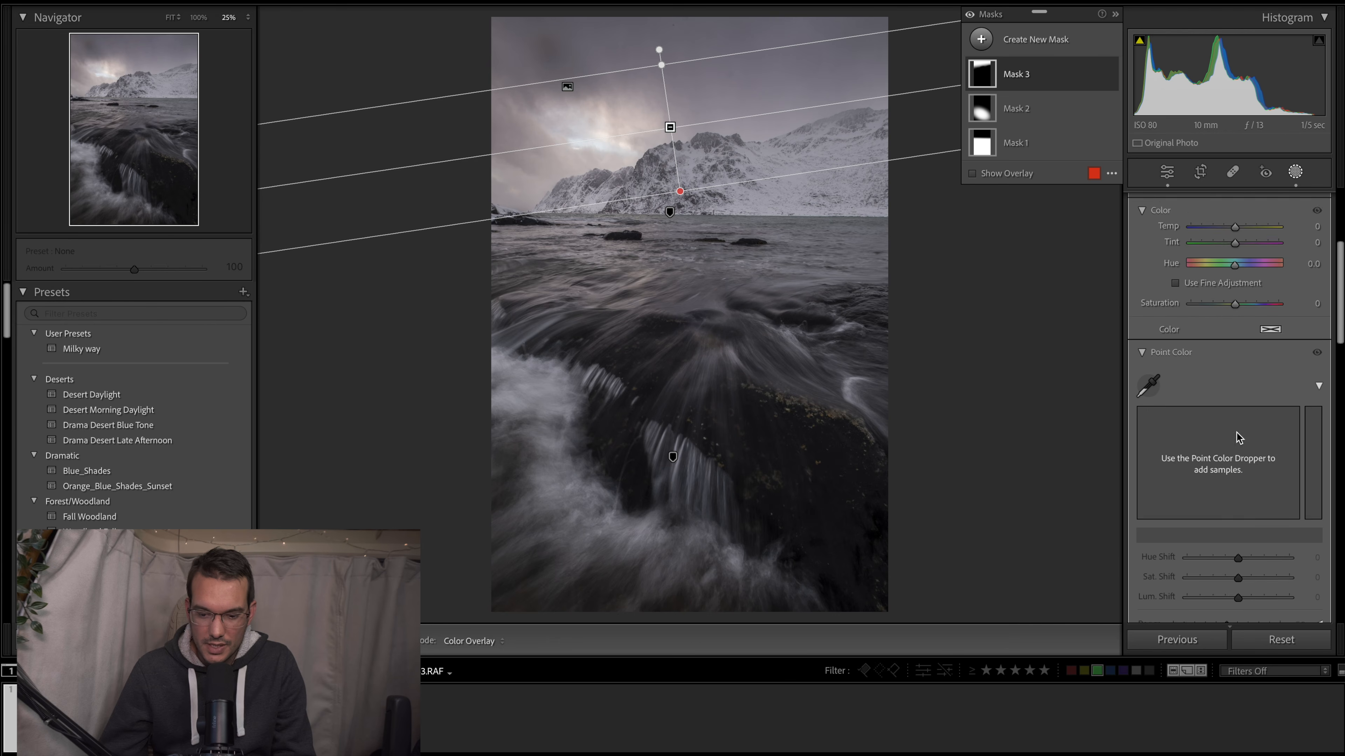
scroll(1238, 437, "down", 8)
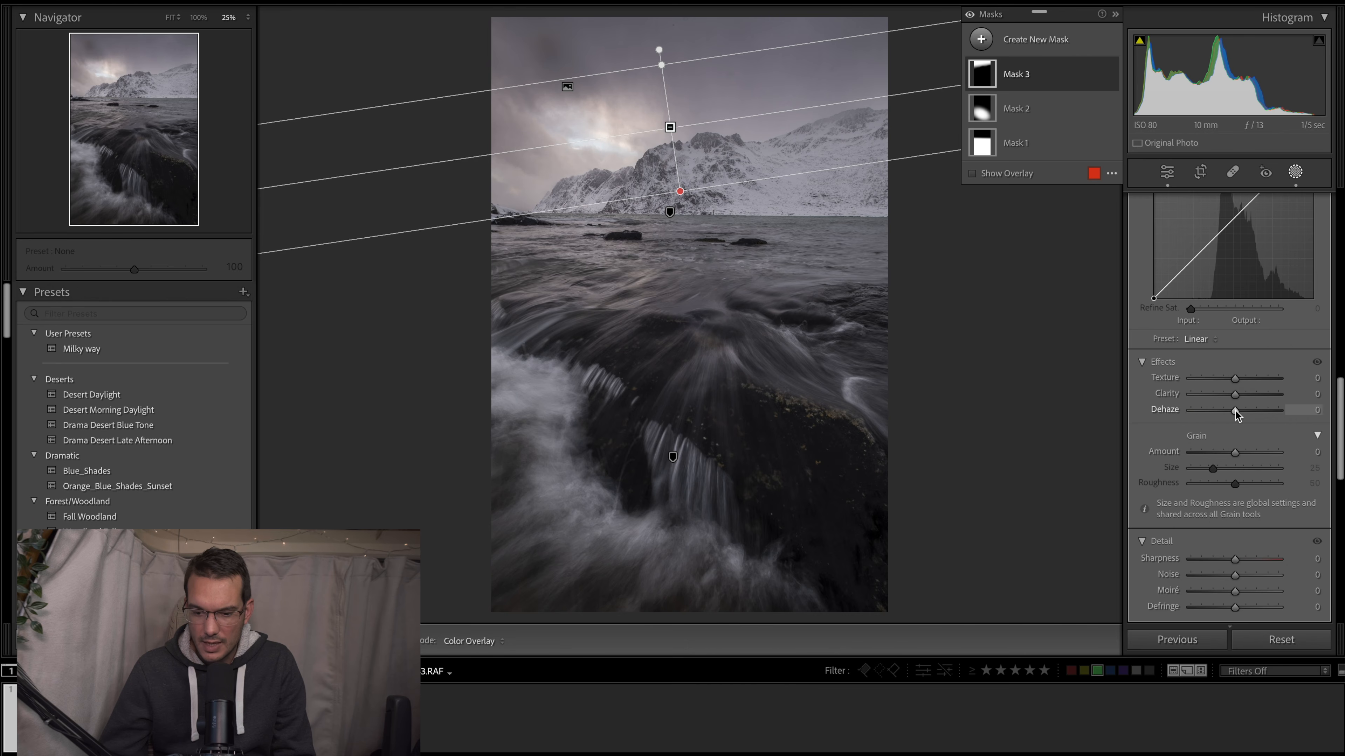
mouse_move(1235, 414)
left_mouse_down()
mouse_move(1276, 411)
mouse_move(1243, 413)
left_mouse_up()
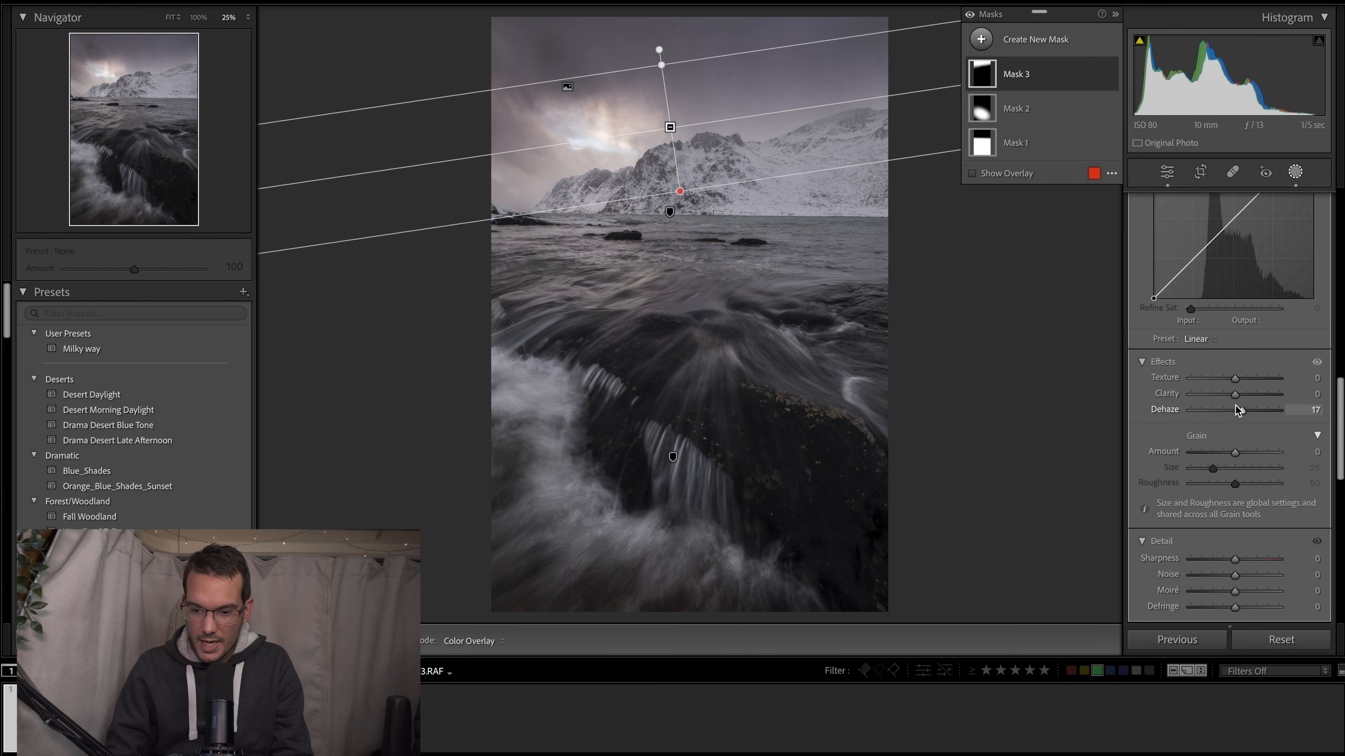
left_click_drag(1237, 394, 1243, 399)
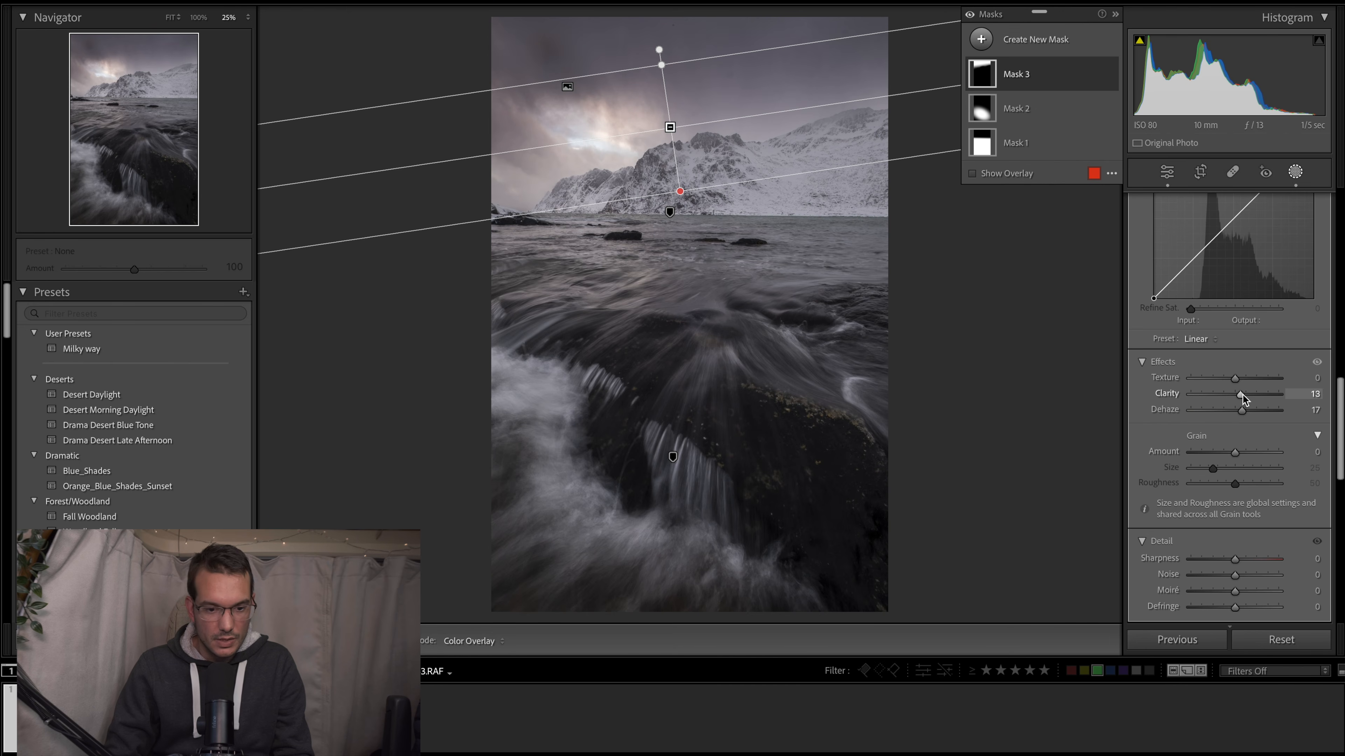
- Toggle the sky mask's visibility to judge the sky with and without its contrast, clarity and dehaze changes
left_click(1110, 75)
left_click(1110, 74)
left_click(1110, 74)
left_click(1110, 75)
left_click(1110, 75)
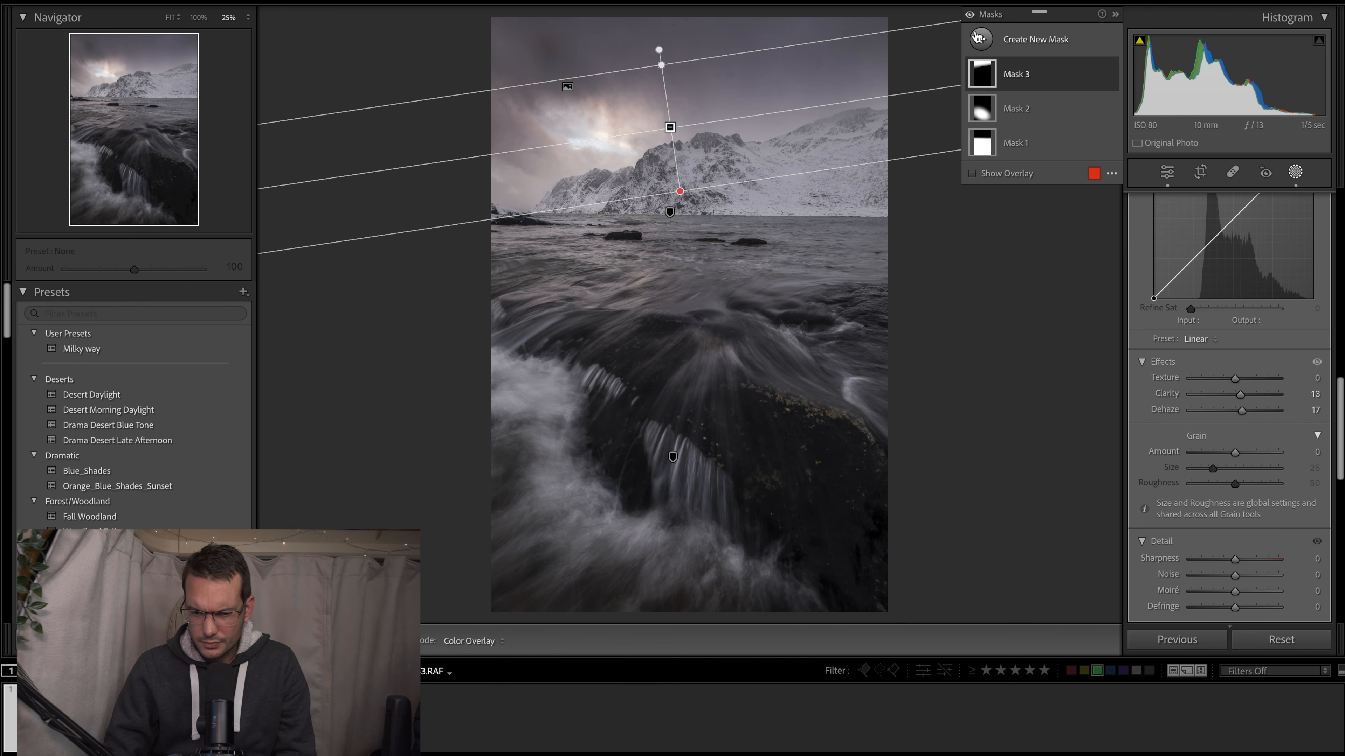
- Add a linear gradient mask across the top of the sky, fading out above the mountain peaks
left_click(978, 38)
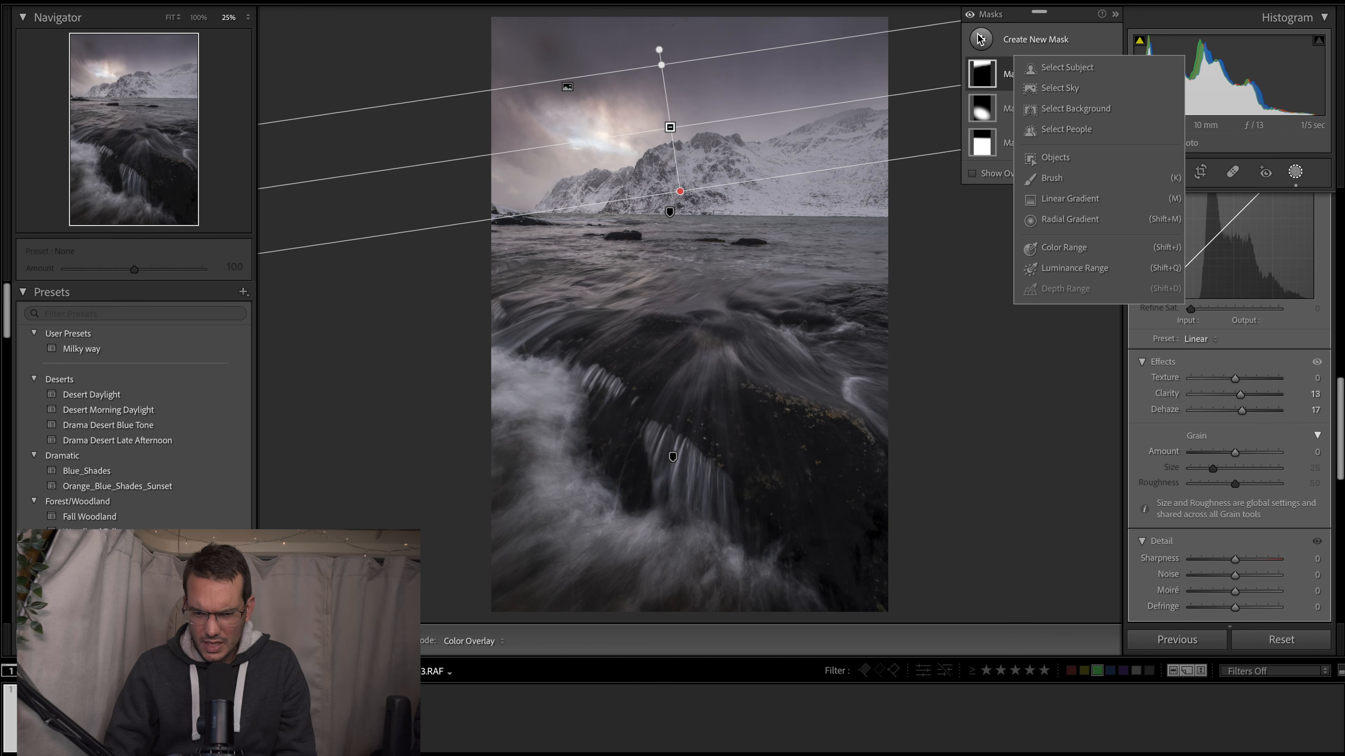
left_click(1069, 198)
mouse_move(685, 36)
left_mouse_down()
mouse_move(690, 116)
mouse_move(688, 56)
left_mouse_up()
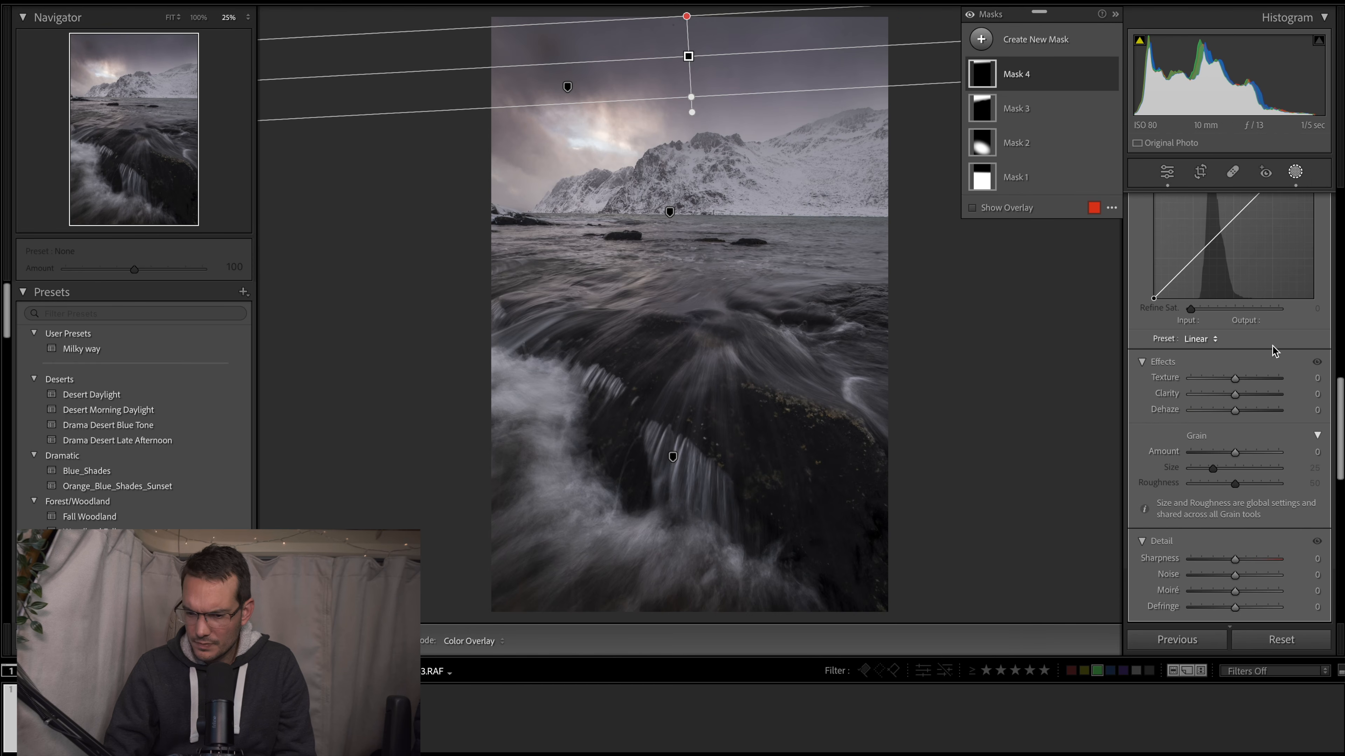
- Set the top-sky gradient's Exposure to −0.74 and extend its fade slightly downward
scroll(1195, 375, "up", 10)
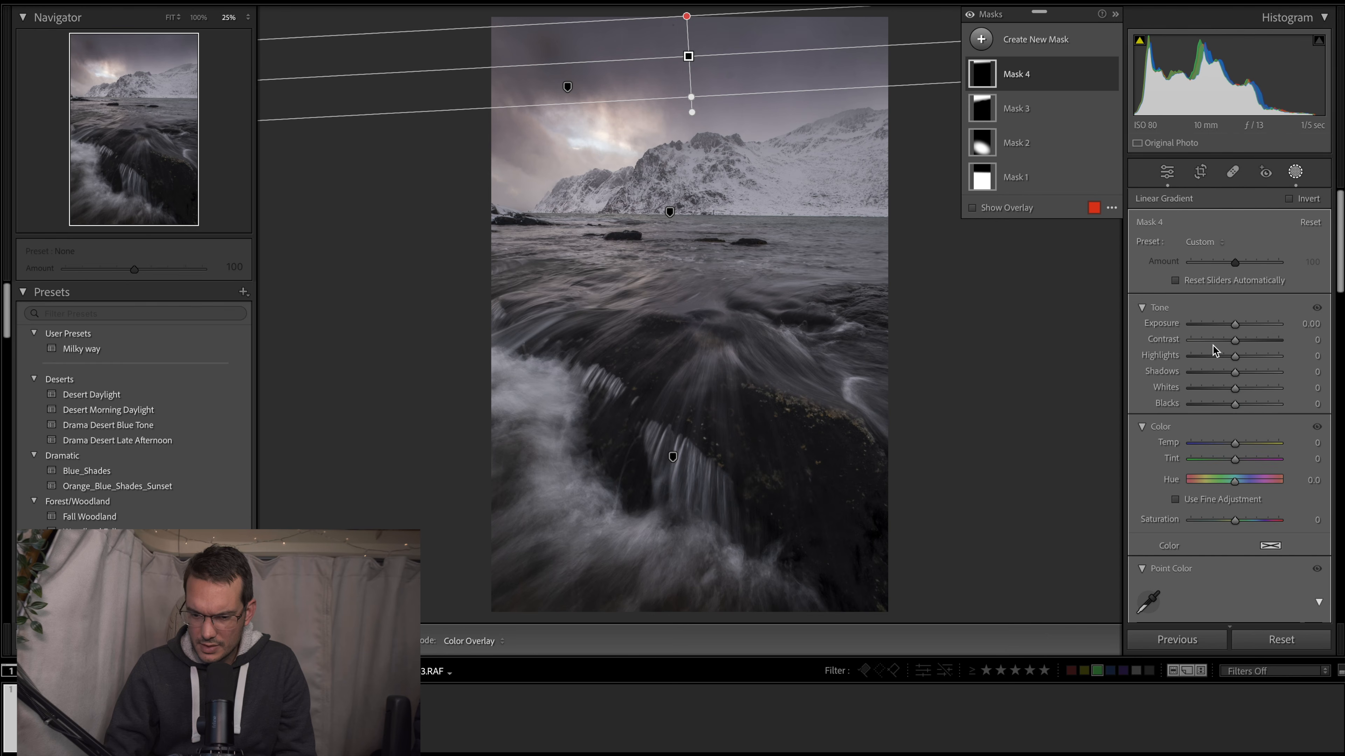
left_click_drag(1235, 323, 1228, 324)
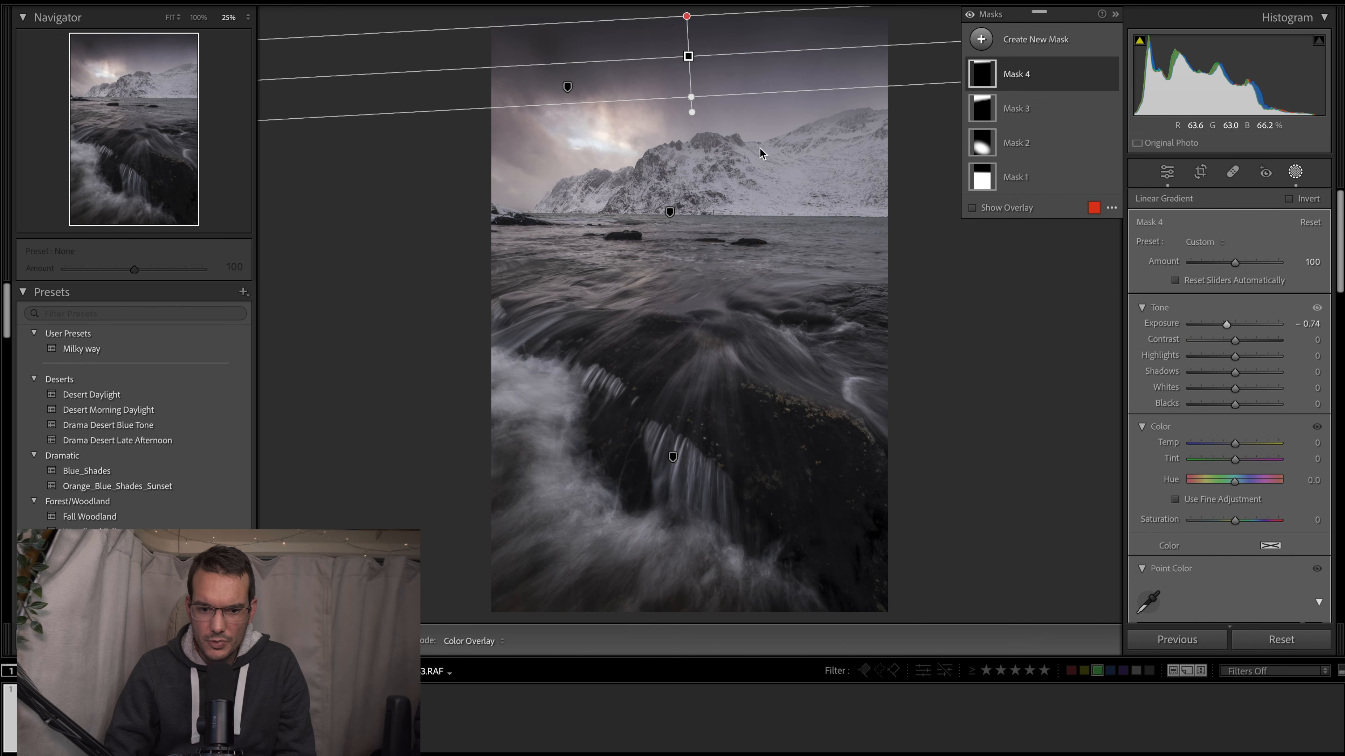
left_click_drag(691, 97, 694, 101)
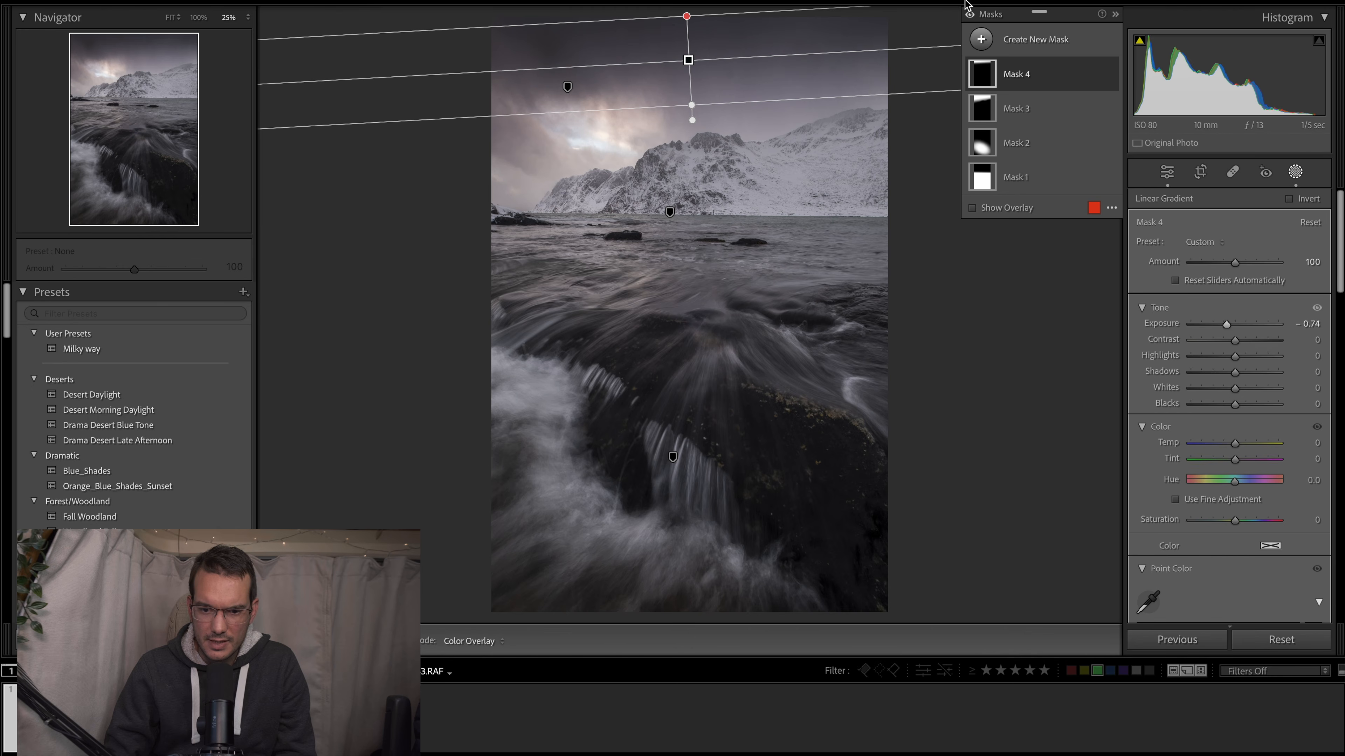
- Toggle the visibility of all masks and of the top-sky gradient alone to compare their effect
left_click(970, 16)
left_click(970, 16)
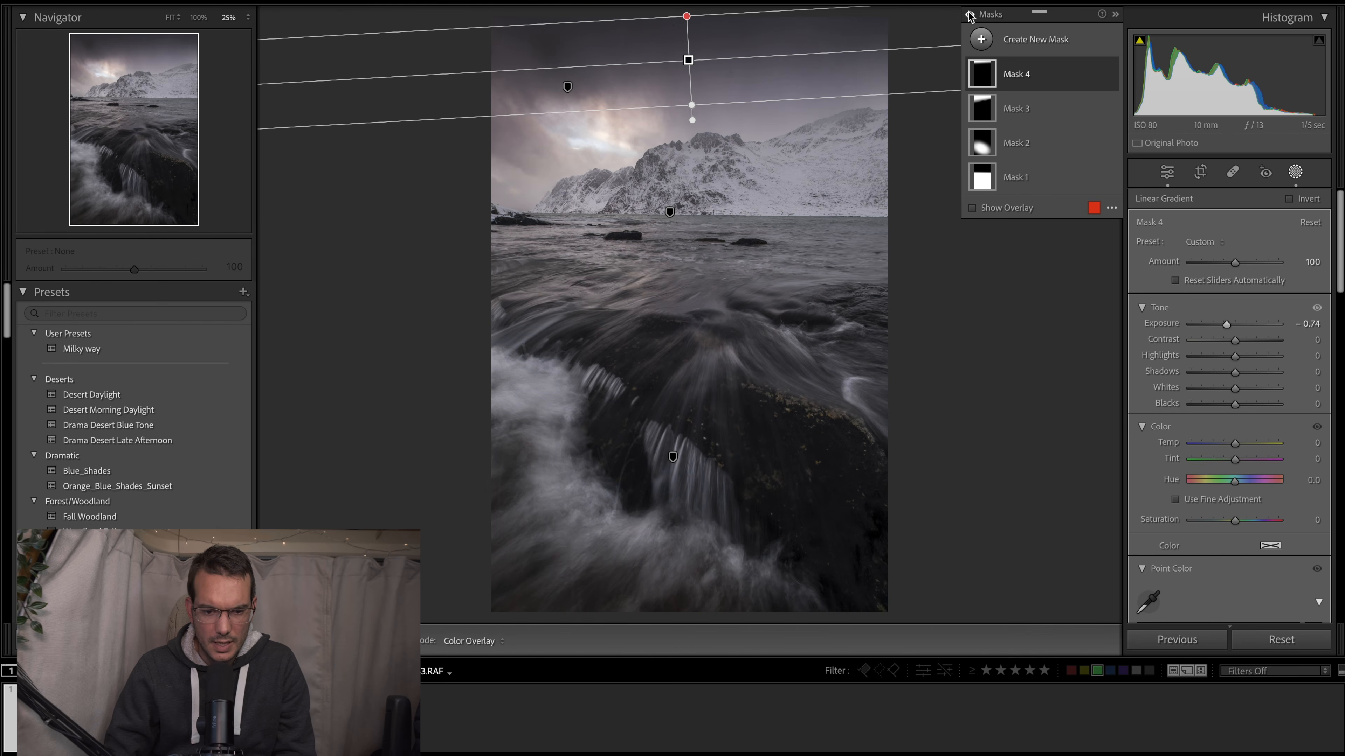
left_click(1111, 74)
left_click(1110, 74)
left_click(1110, 74)
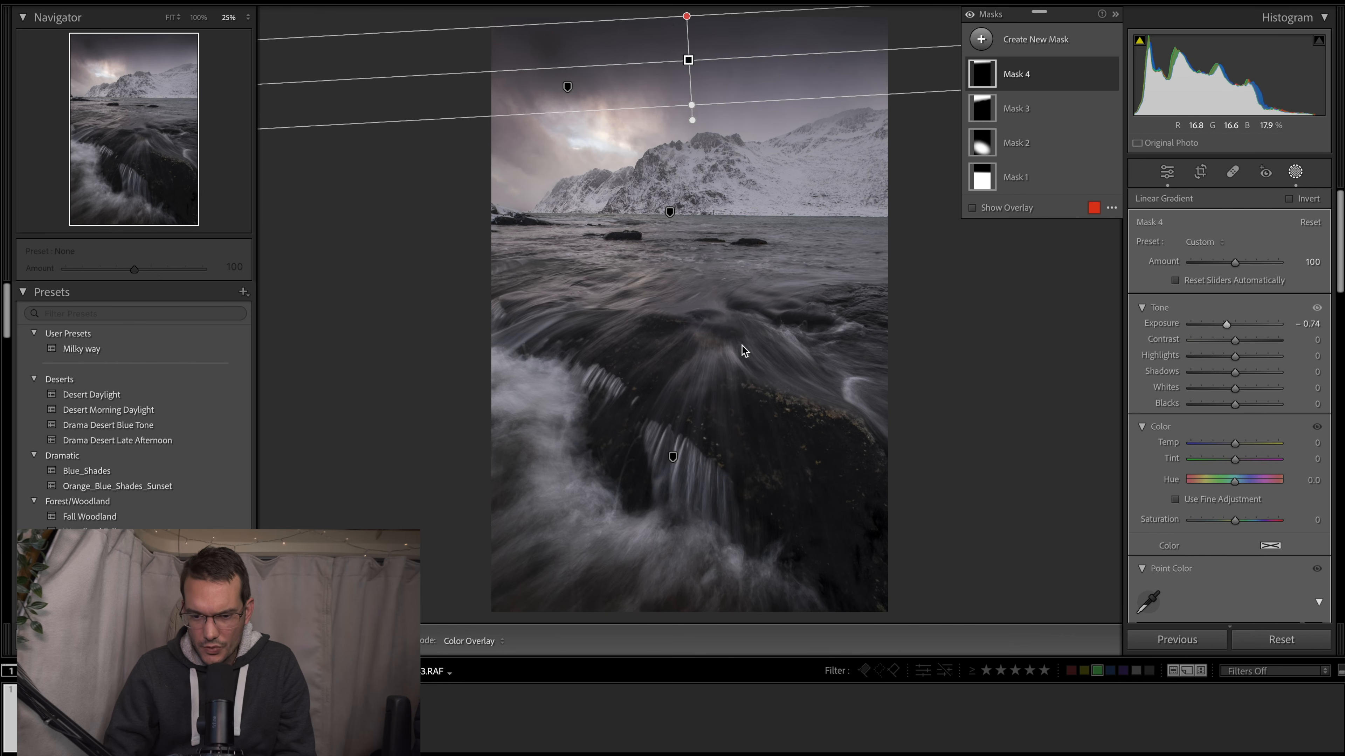
- Add a radial gradient mask over the bright break in the clouds, tilted down toward the mountain
left_click(983, 41)
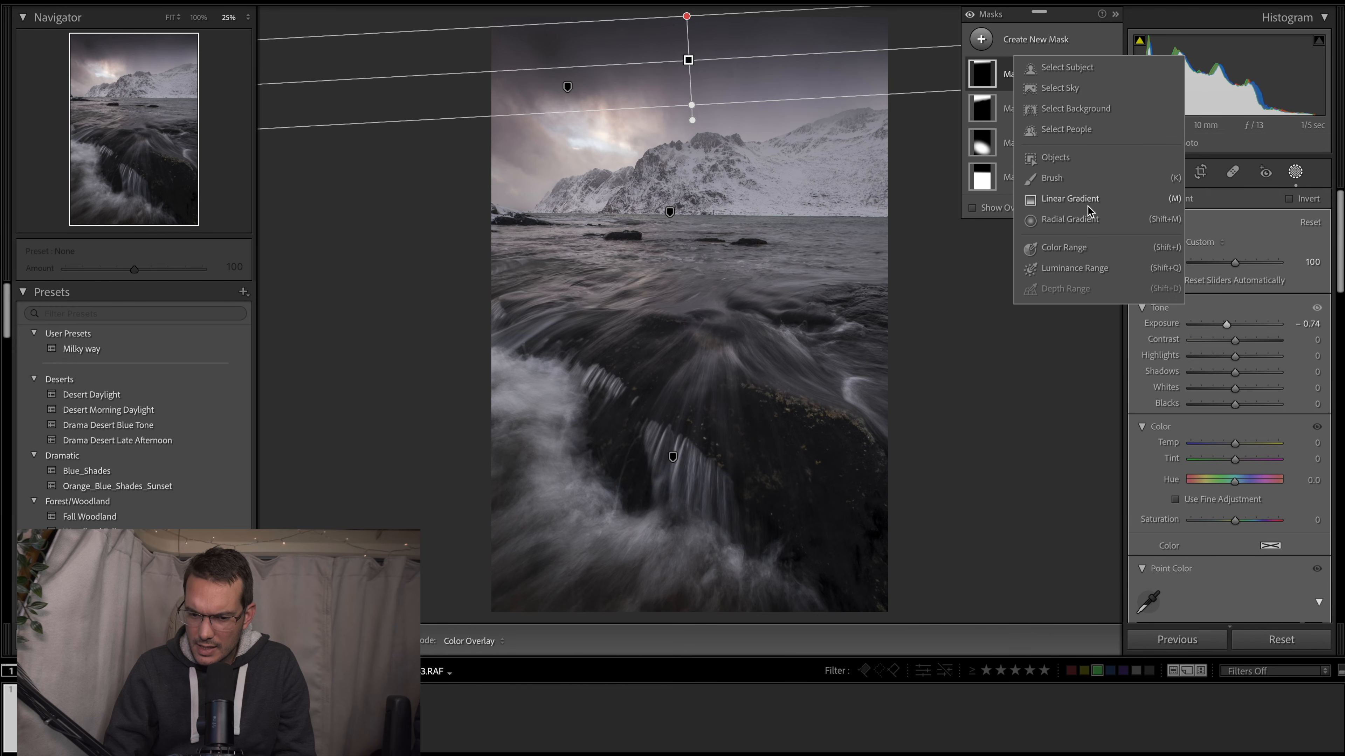
left_click(1069, 219)
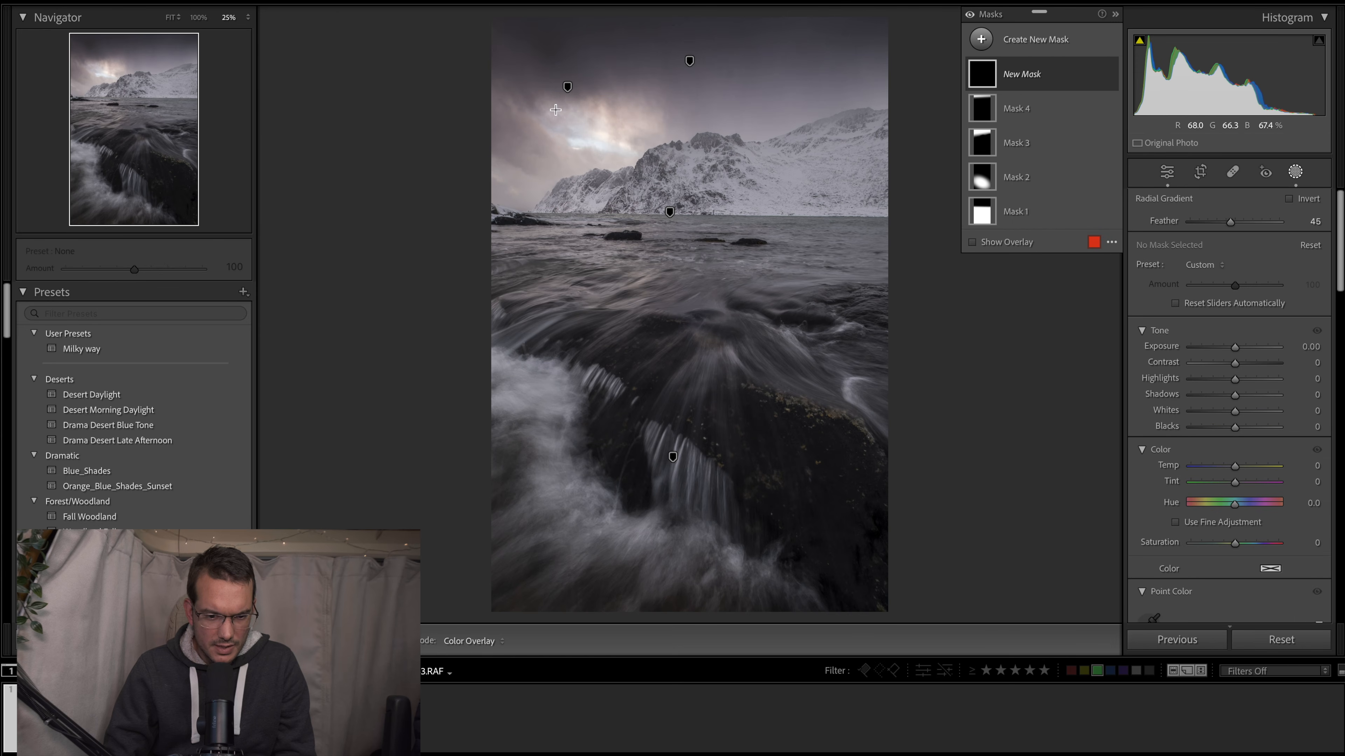
left_click_drag(555, 108, 662, 170)
left_click_drag(671, 108, 651, 158)
left_click_drag(550, 112, 584, 134)
left_click_drag(565, 187, 560, 193)
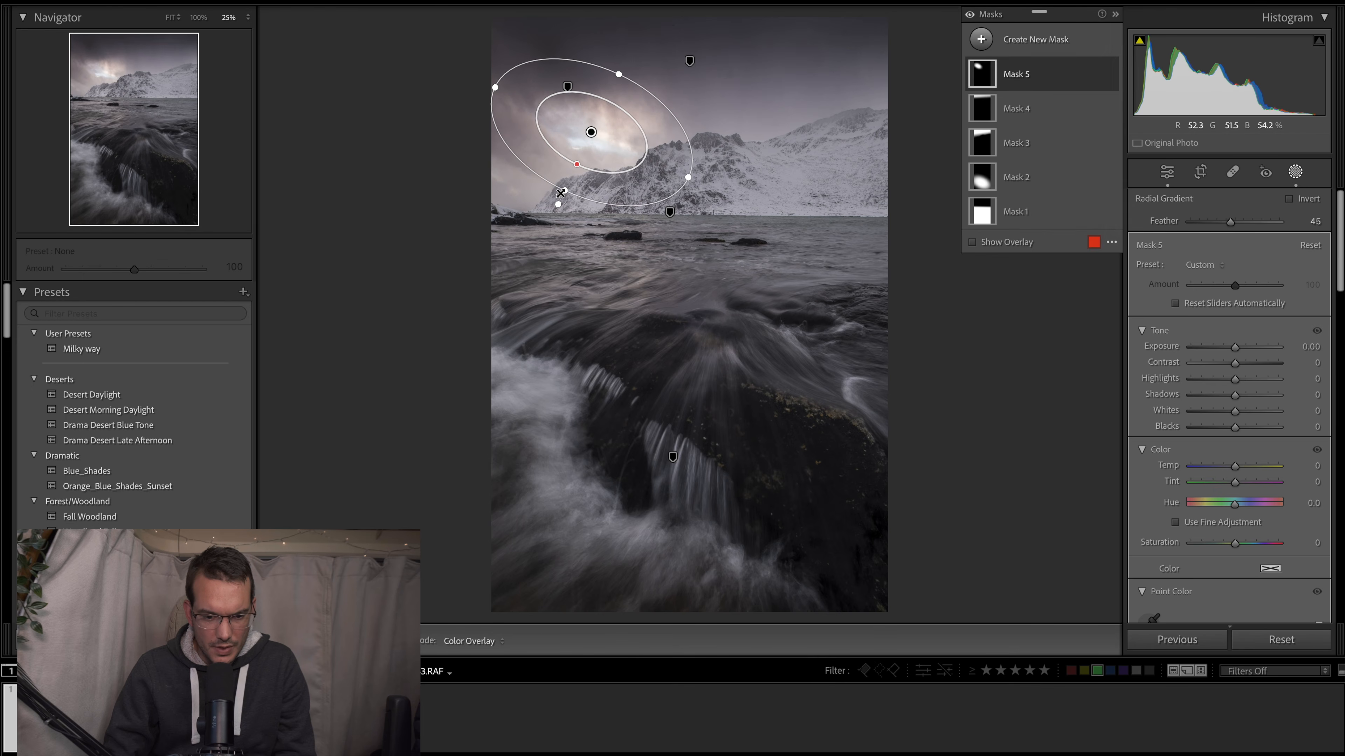
- Shift the cloud-break radial mask slightly toward the photo's left edge and enlarge its ellipse a little
left_click_drag(591, 132, 582, 133)
left_click_drag(610, 75, 614, 66)
left_click_drag(678, 181, 684, 179)
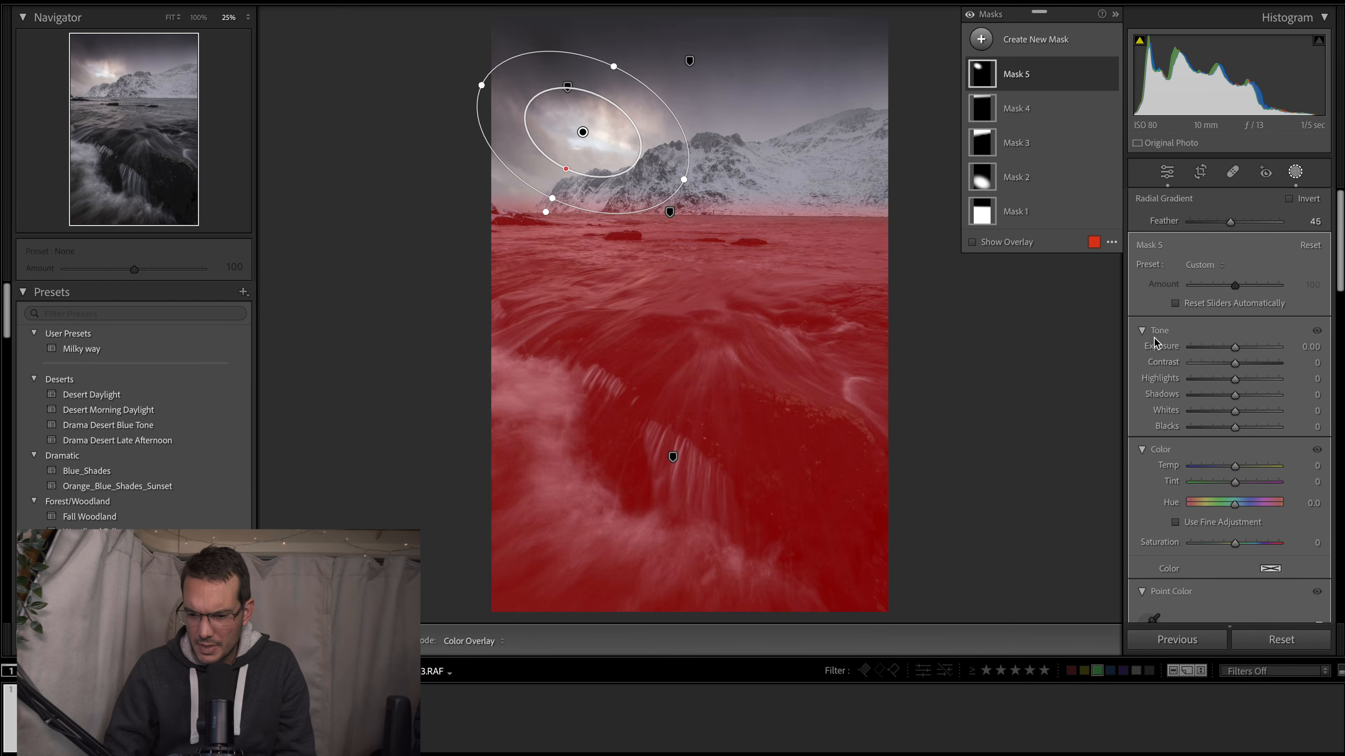
- Warm the cloud-break radial mask by setting its Temp to 5 and its Saturation to 50
scroll(1244, 402, "down", 1)
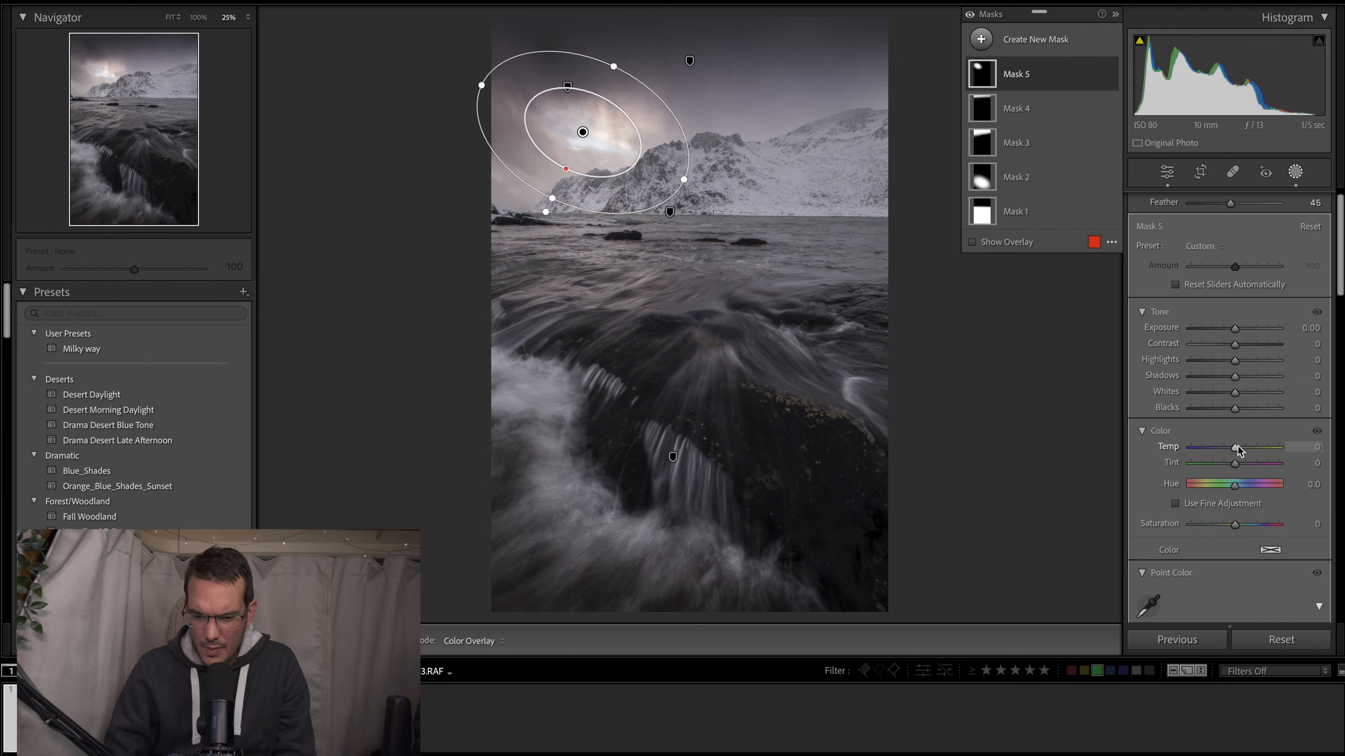
left_click_drag(1235, 448, 1235, 448)
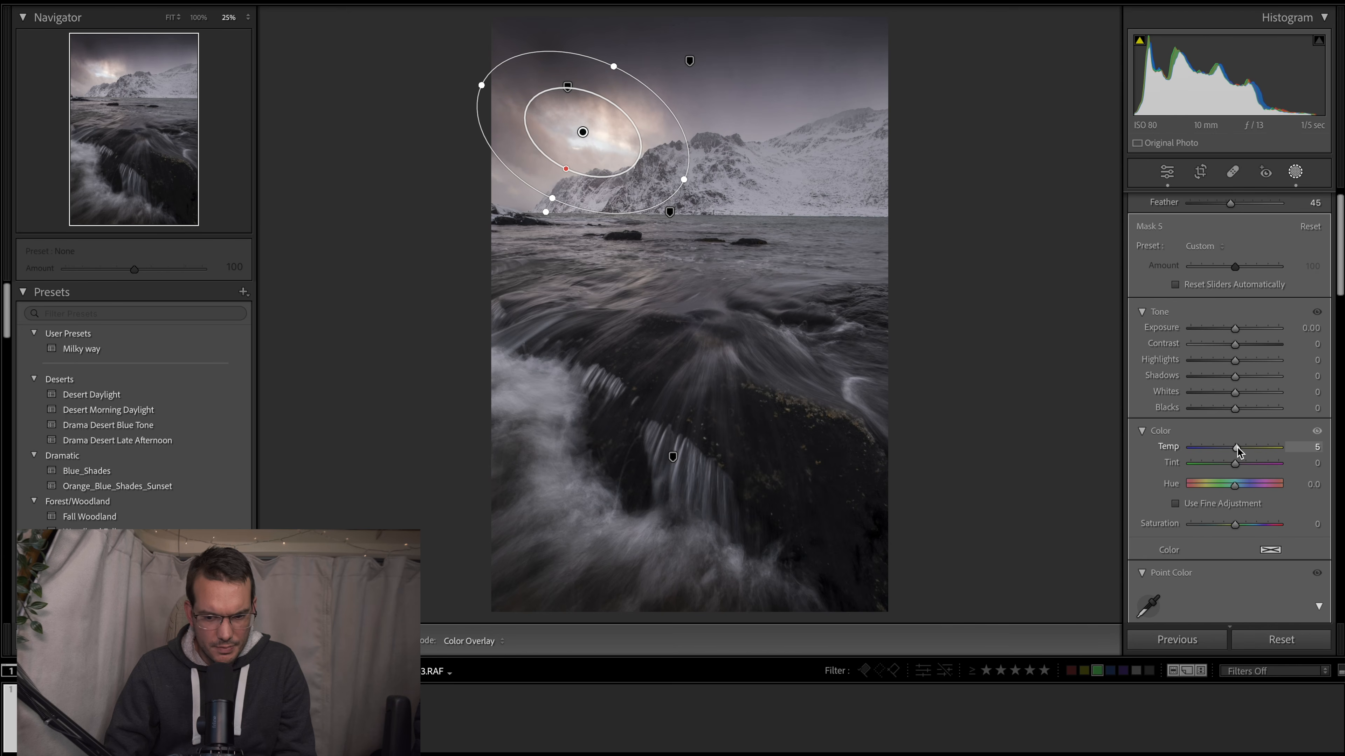
left_click_drag(1237, 446, 1238, 446)
left_click_drag(1236, 525, 1270, 536)
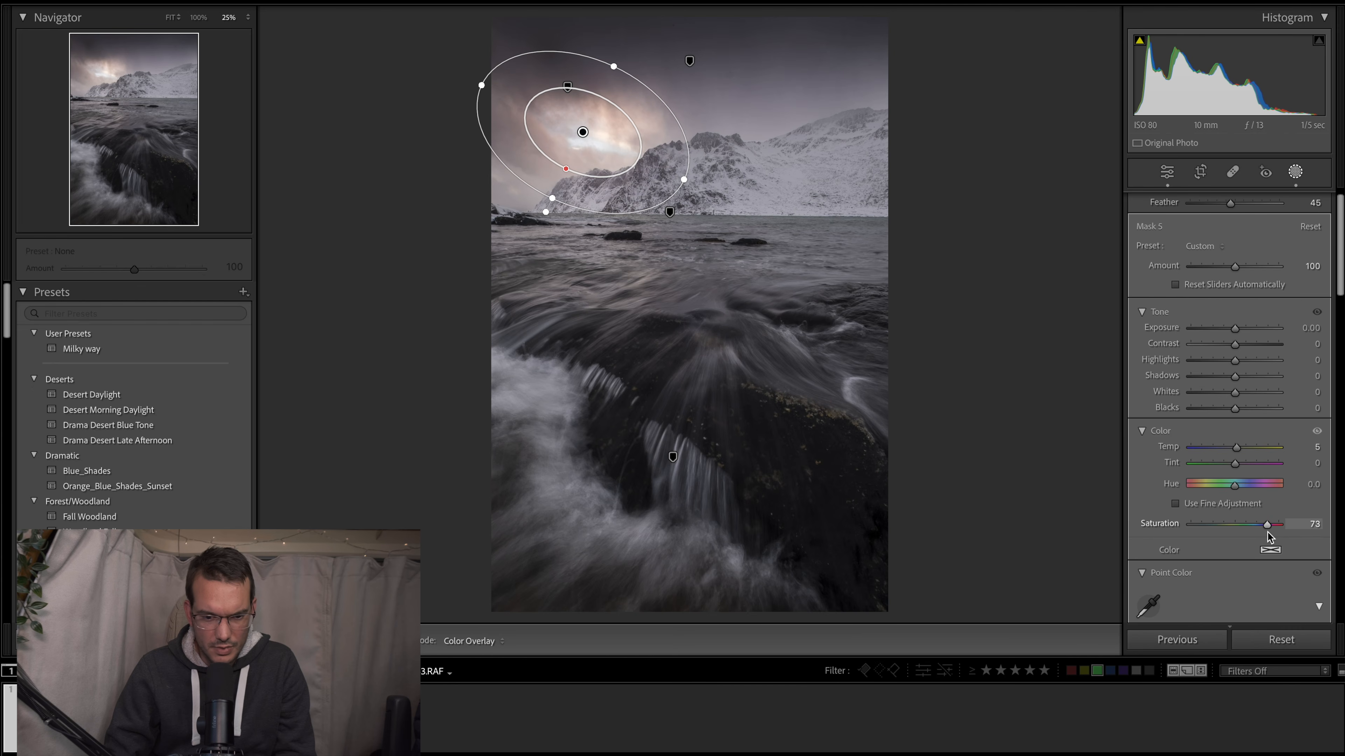
mouse_move(1269, 537)
left_mouse_down()
mouse_move(1240, 535)
mouse_move(1253, 535)
left_mouse_up()
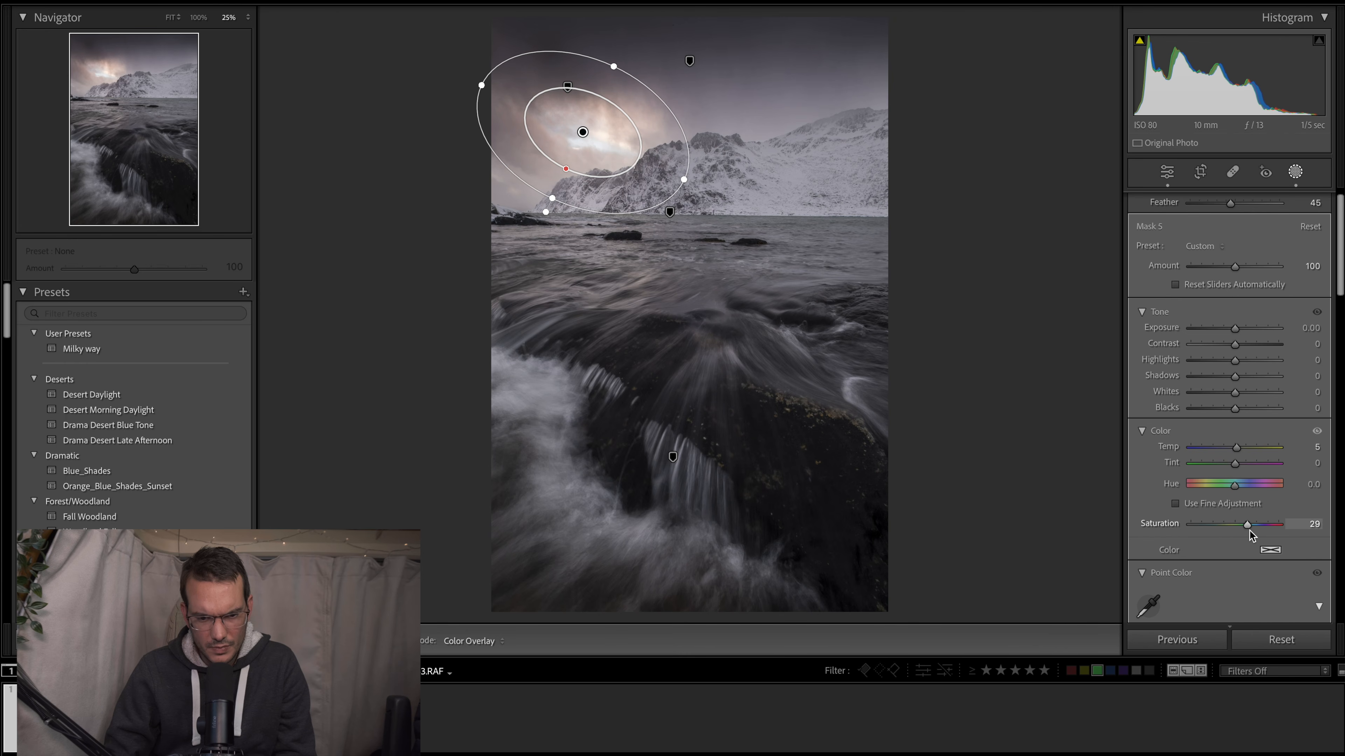
left_click_drag(1247, 536, 1258, 537)
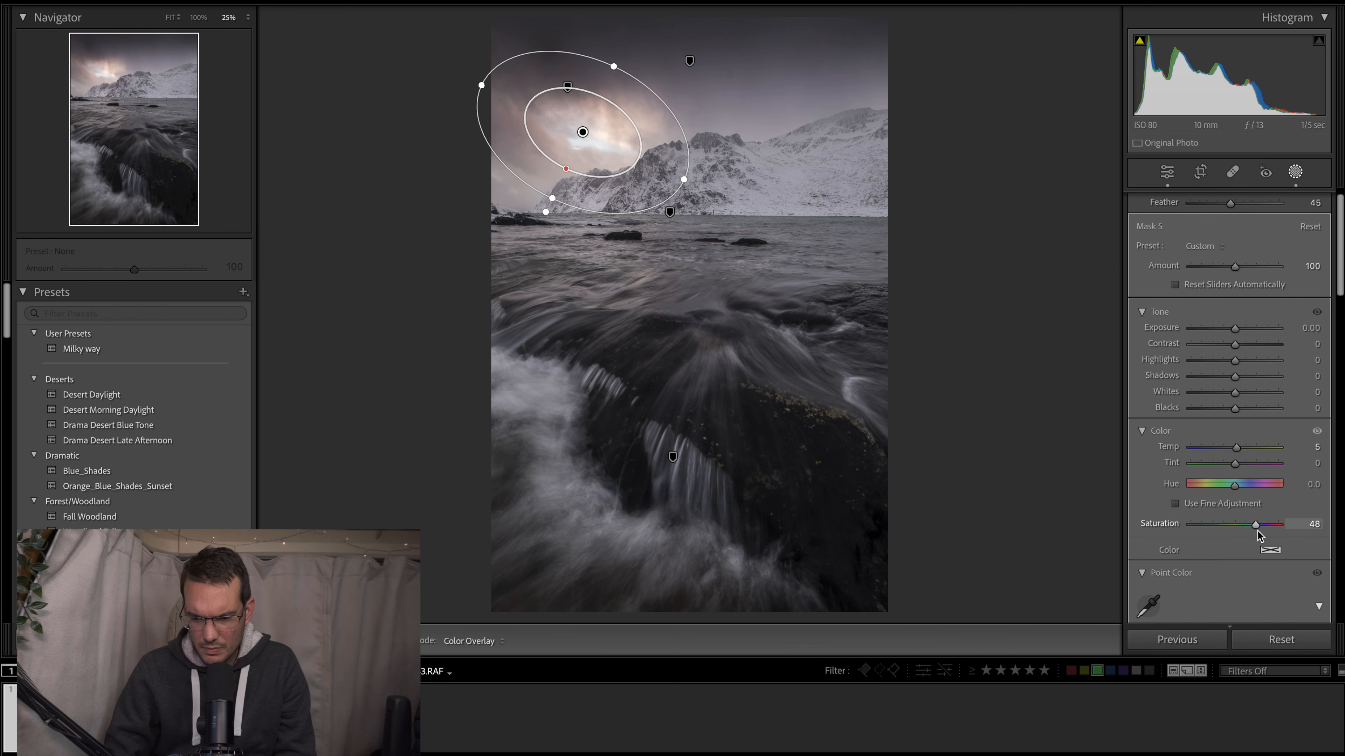
left_click_drag(1260, 536, 1259, 536)
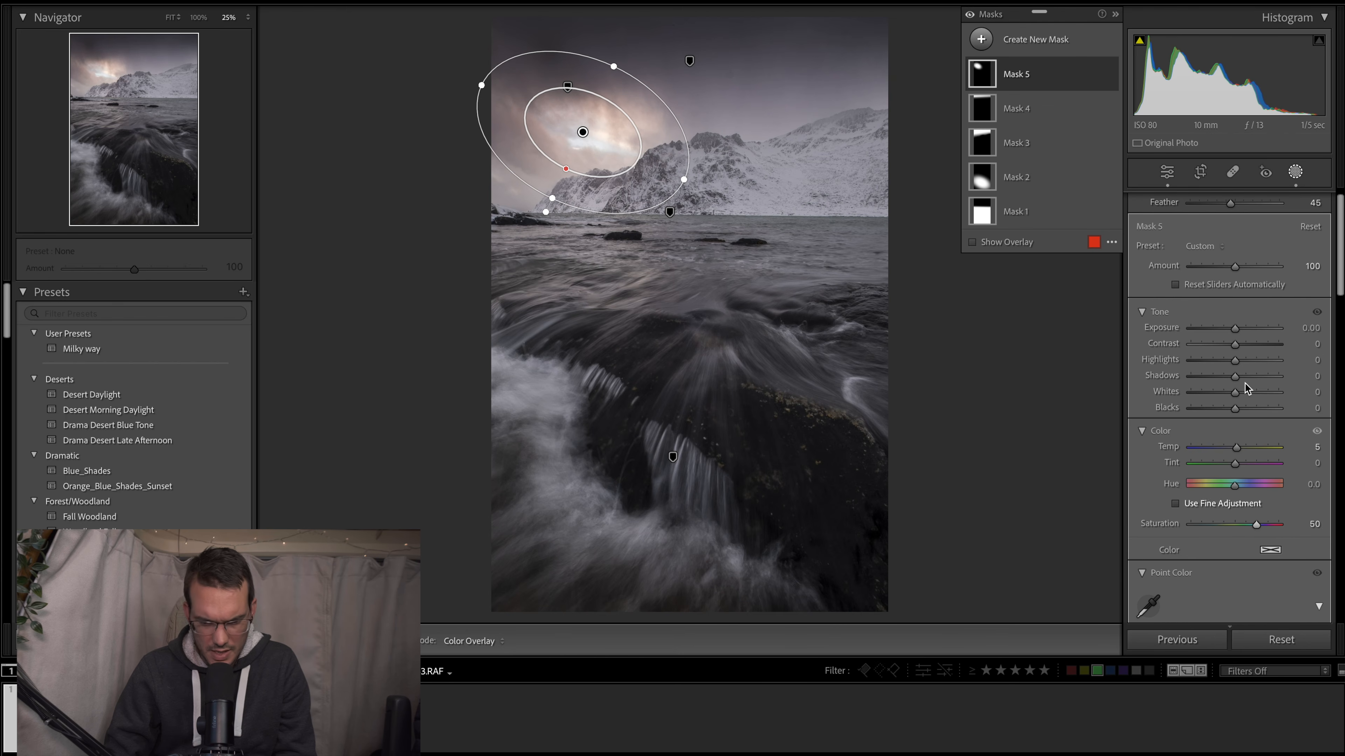
- Fine-tune the cloud-break mask's effects slightly and set its Highlights to 6
scroll(1186, 559, "down", 6)
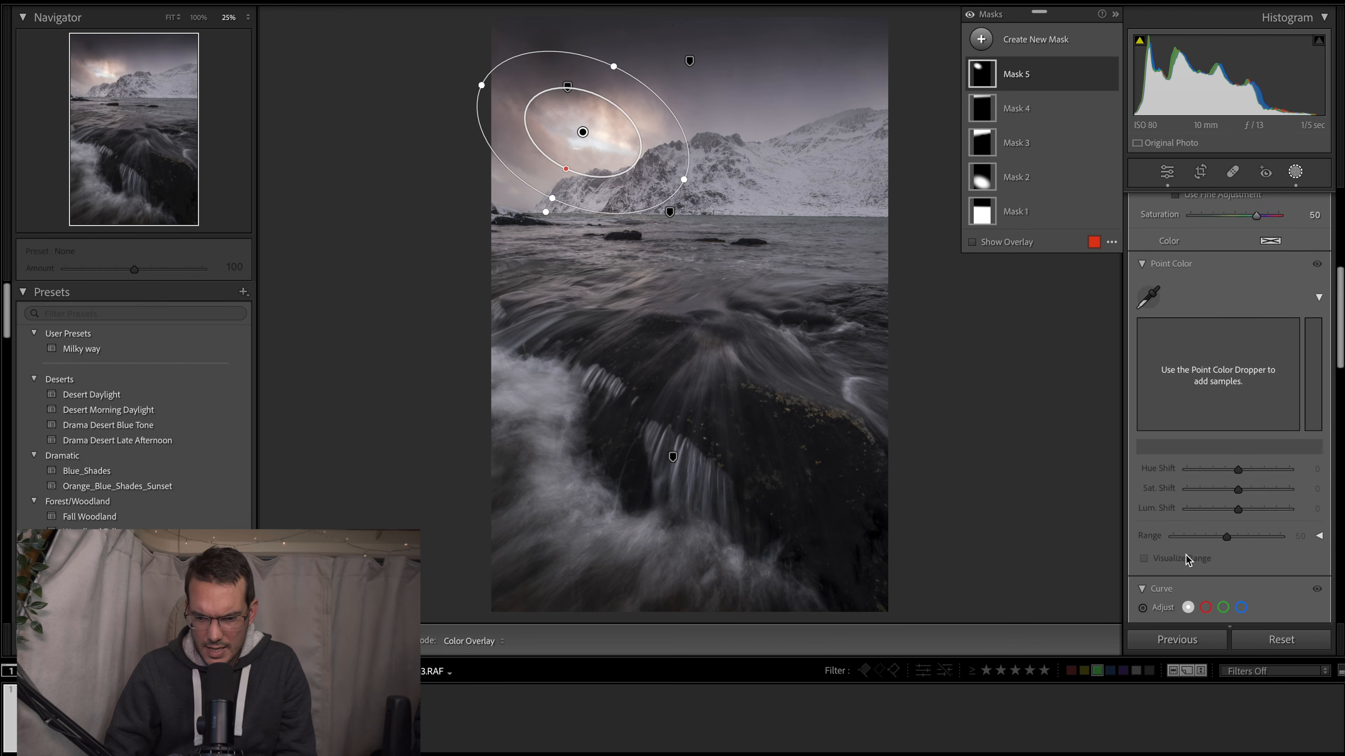
scroll(1195, 535, "down", 2)
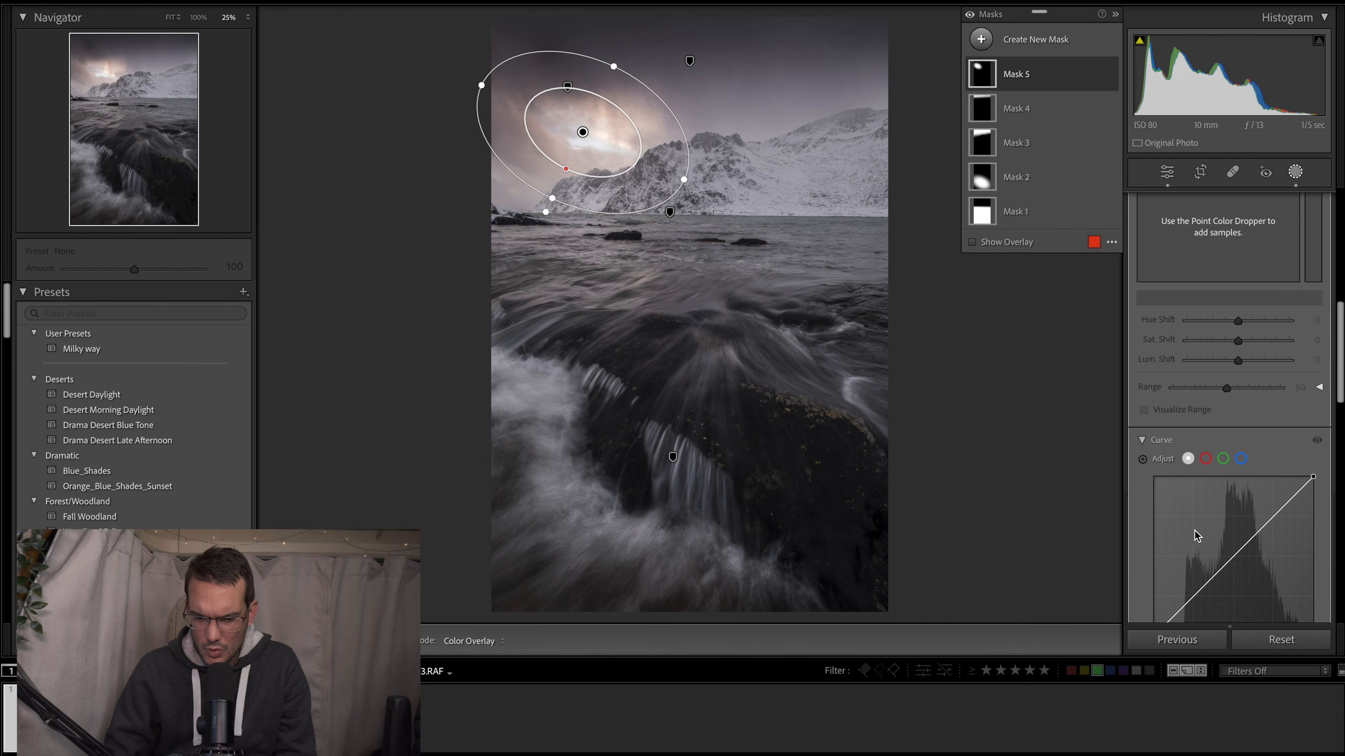
scroll(1150, 532, "down", 6)
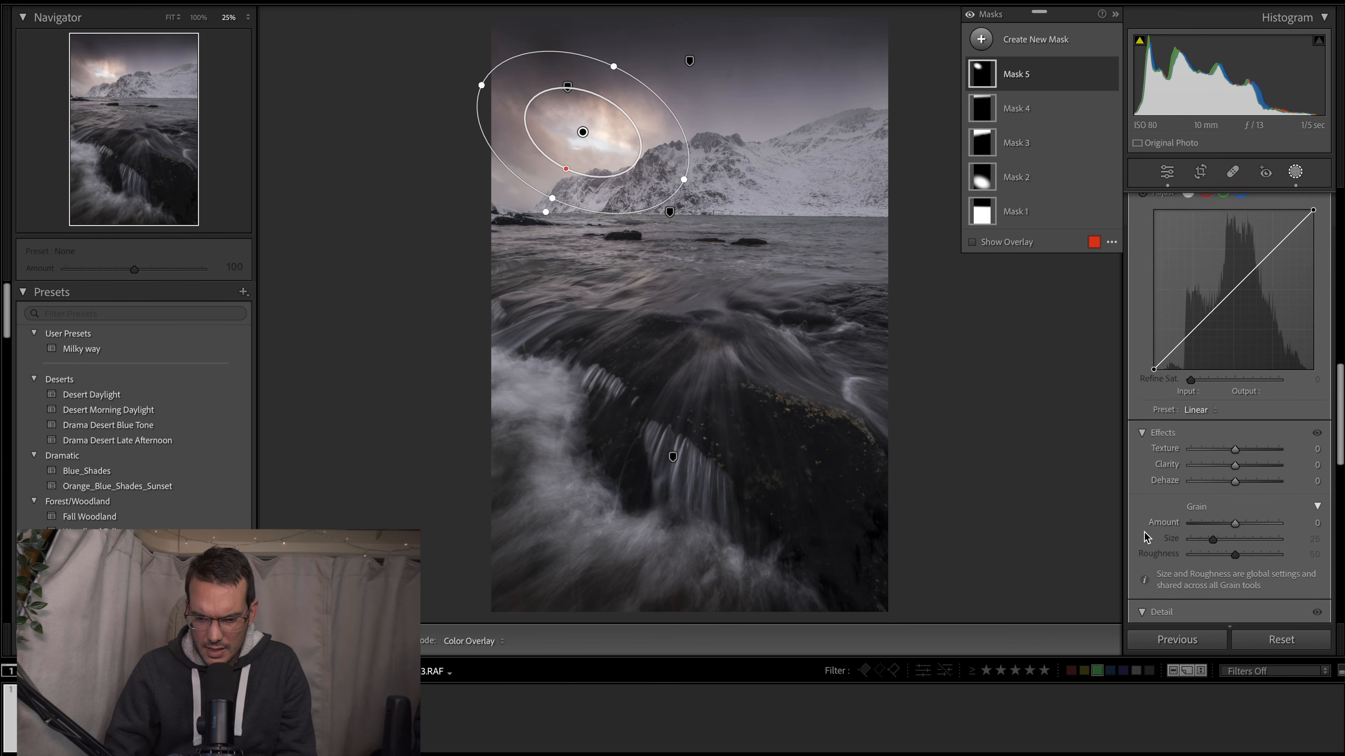
left_click_drag(1237, 412, 1241, 412)
scroll(1204, 394, "up", 5)
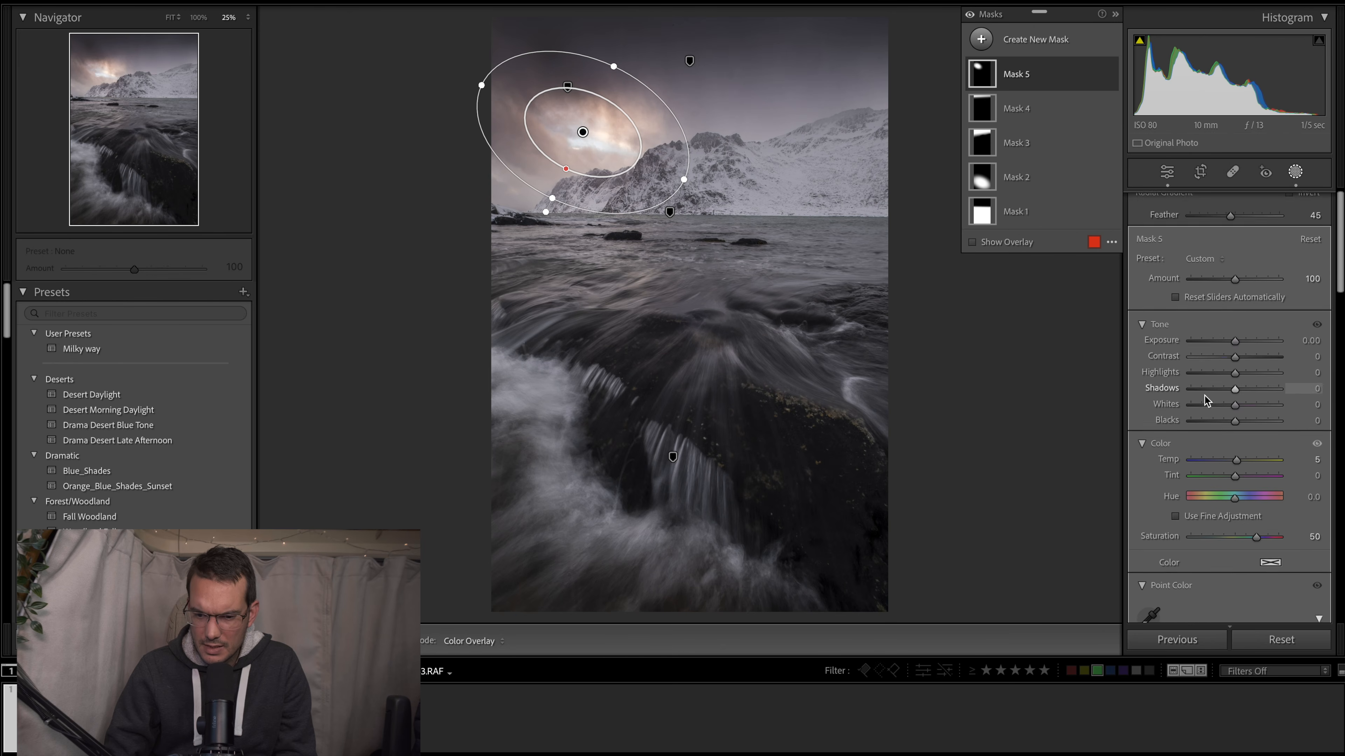
left_click_drag(1236, 379, 1236, 382)
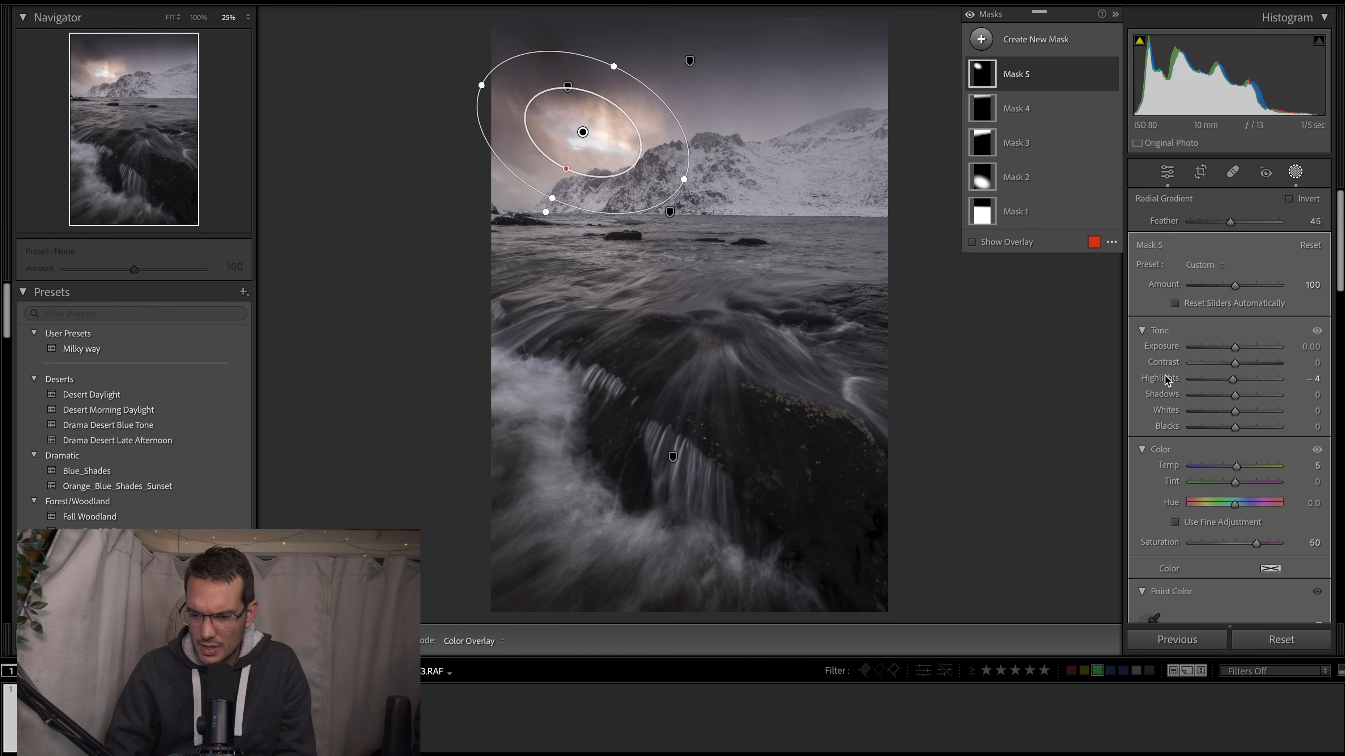
left_click_drag(1232, 378, 1238, 378)
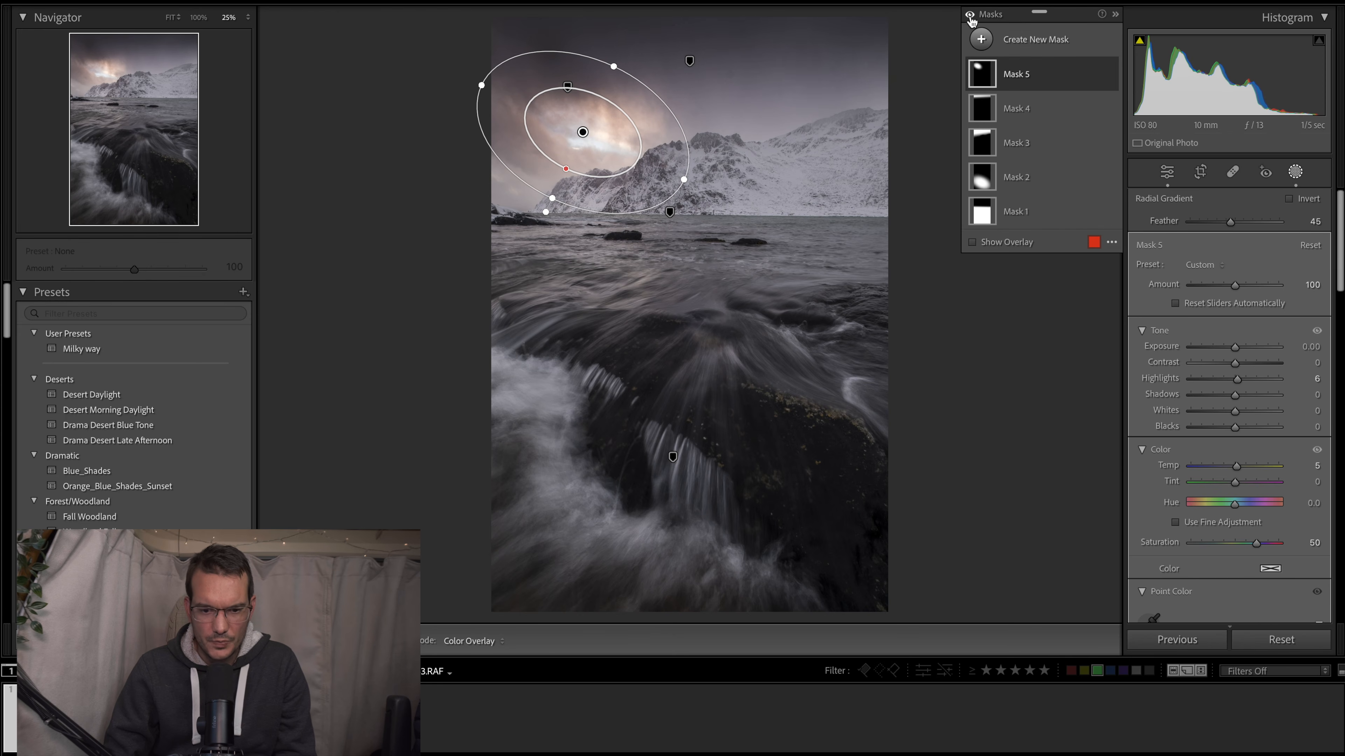
- Toggle the visibility of all masks repeatedly to compare the photo with and without the local adjustments
left_click(970, 16)
left_click(970, 16)
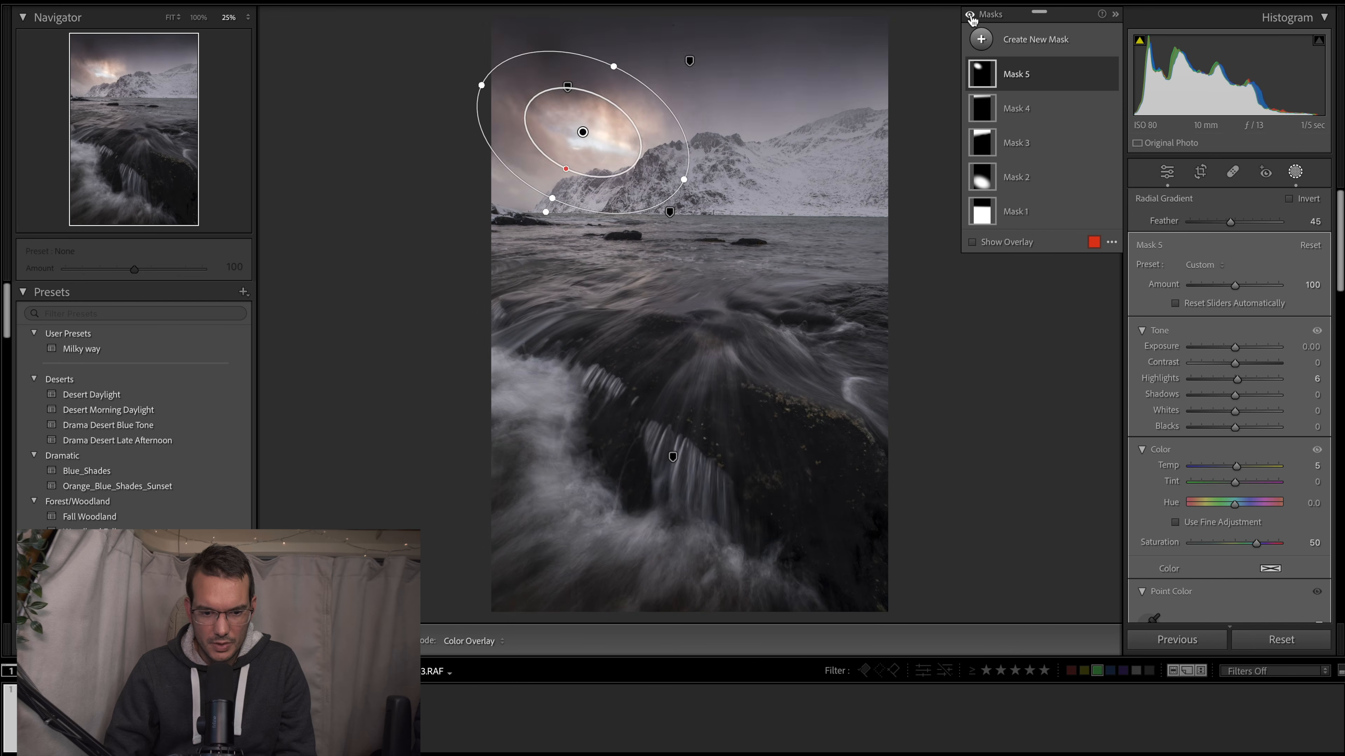
left_click(970, 16)
left_click(970, 16)
left_click(970, 15)
left_click(970, 16)
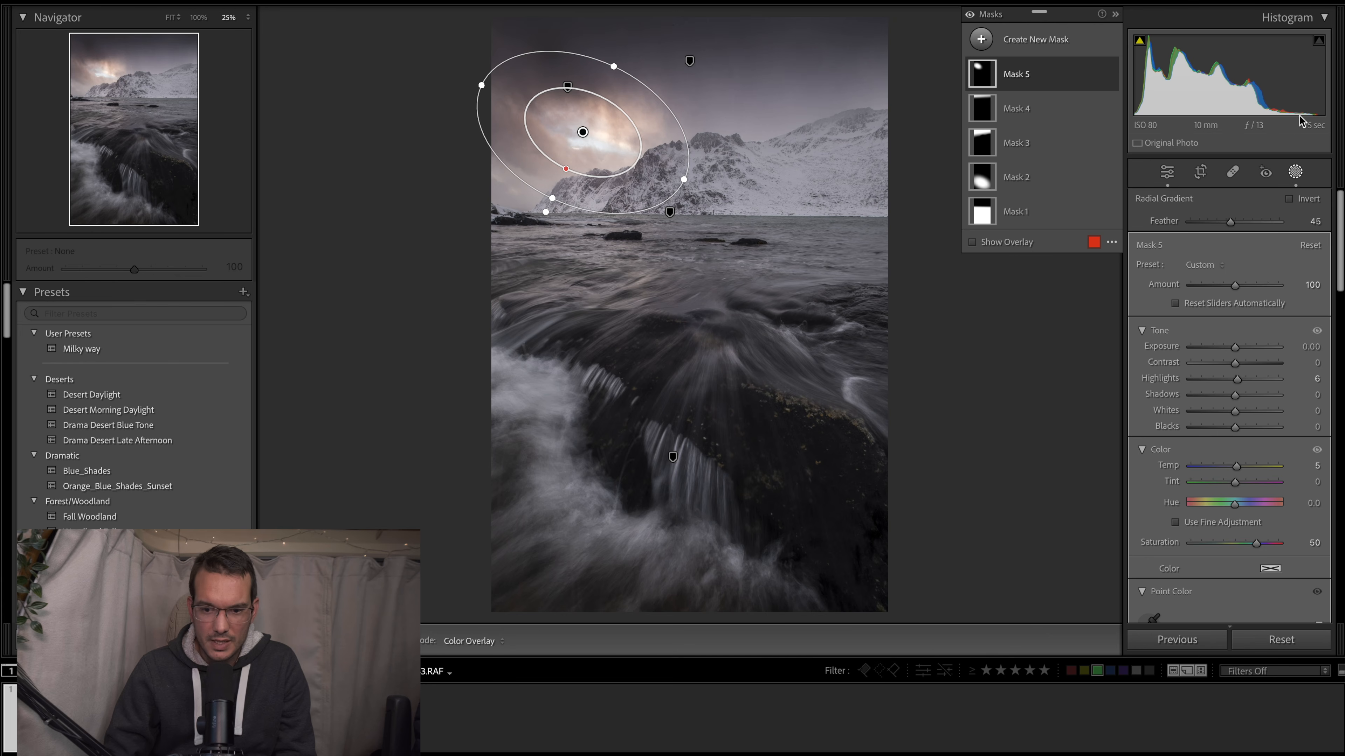
- Add a large radial gradient mask, tilted toward the photo's lower right and centred over the rocks and water
left_click(982, 39)
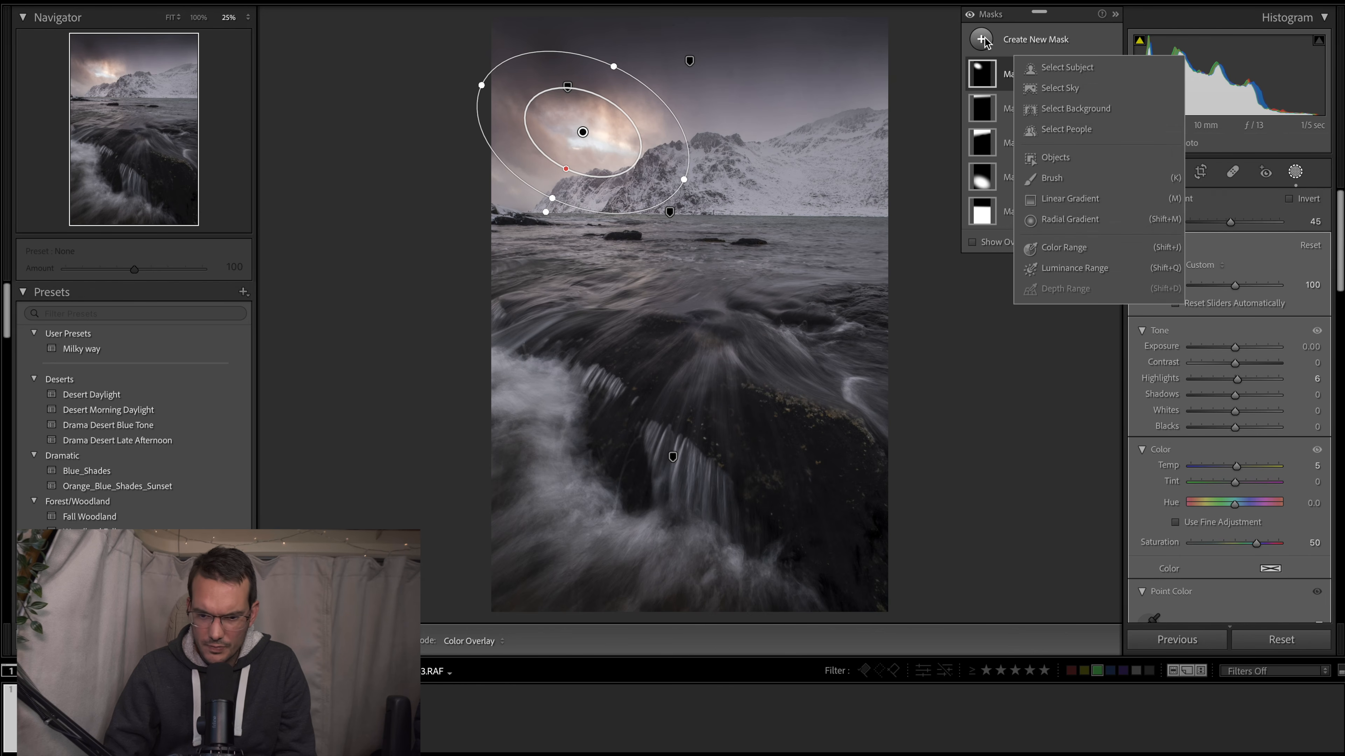
left_click(1074, 218)
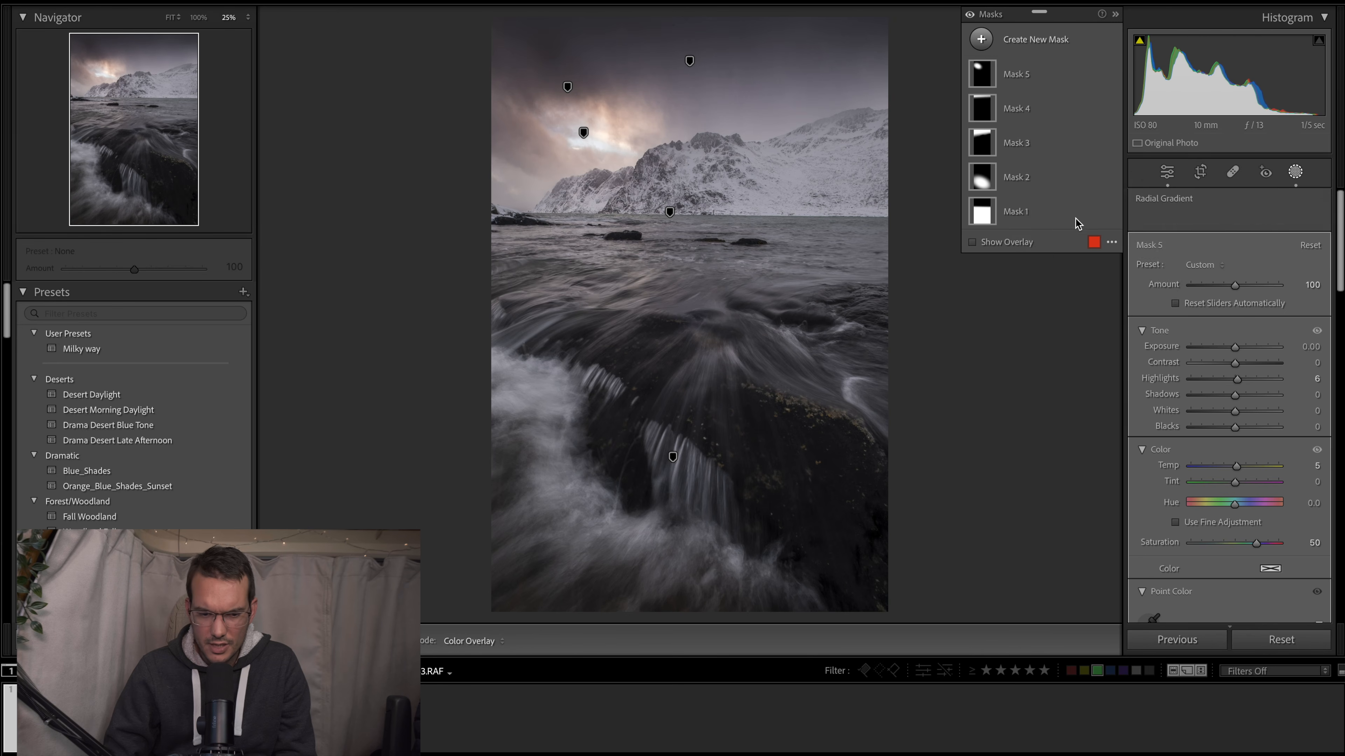
left_click_drag(645, 191, 886, 500)
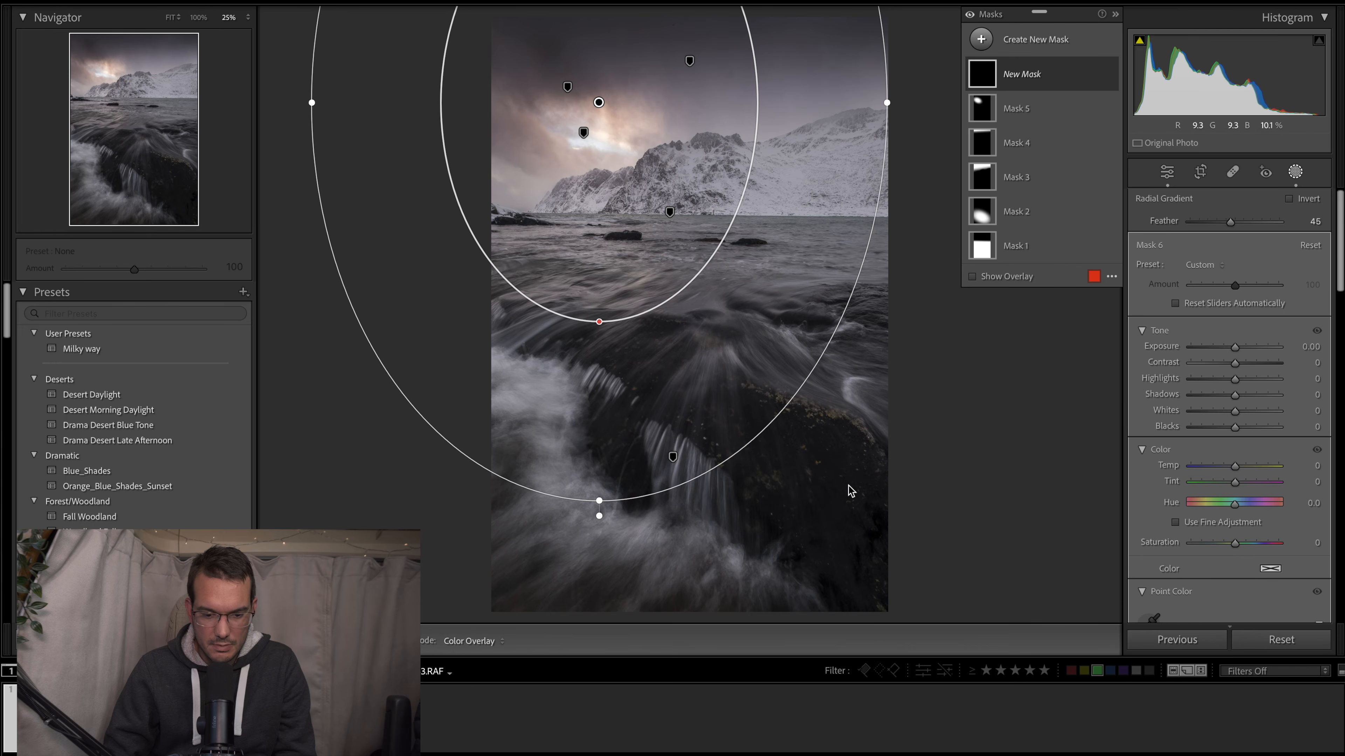
left_click_drag(603, 518, 754, 515)
left_click_drag(601, 104, 691, 318)
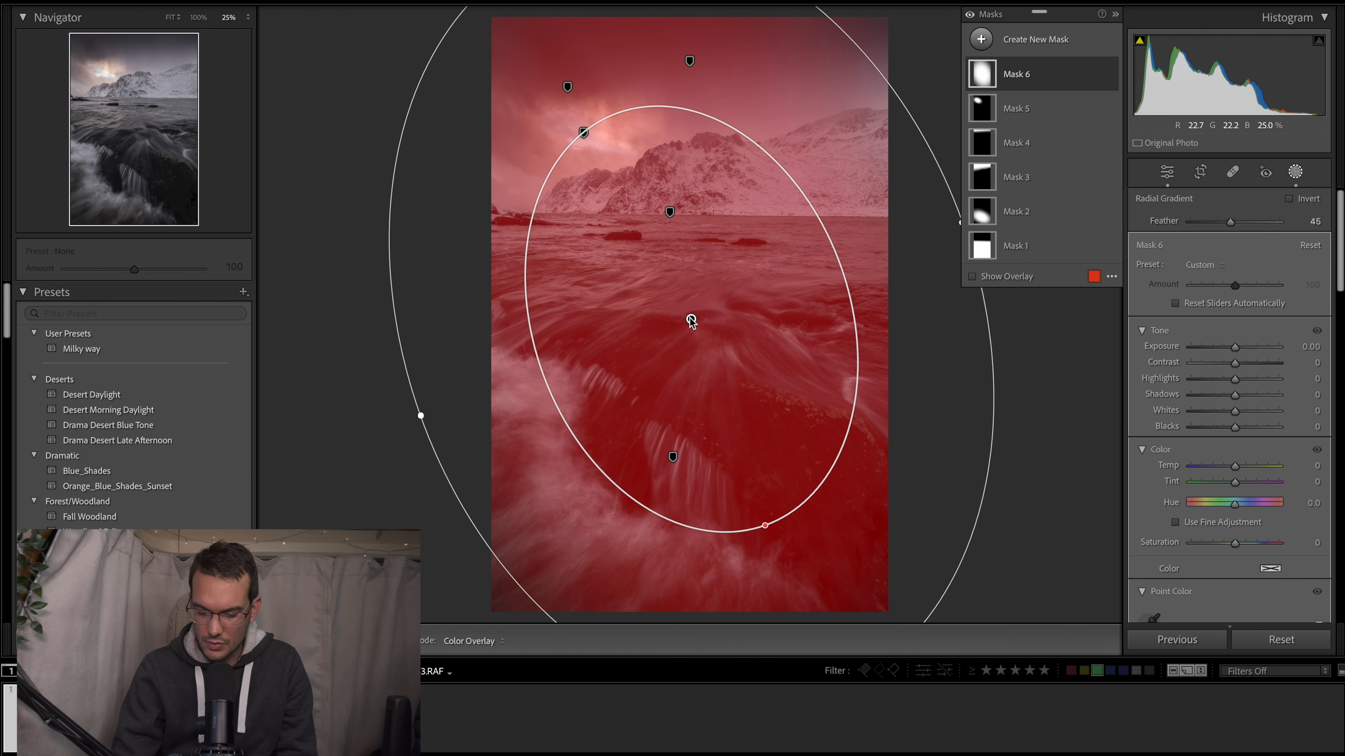
- Invert the large radial mask to affect the photo's edges, narrow its ellipse slightly and shift it toward the lower right
key("alt")
key("apostrophe")
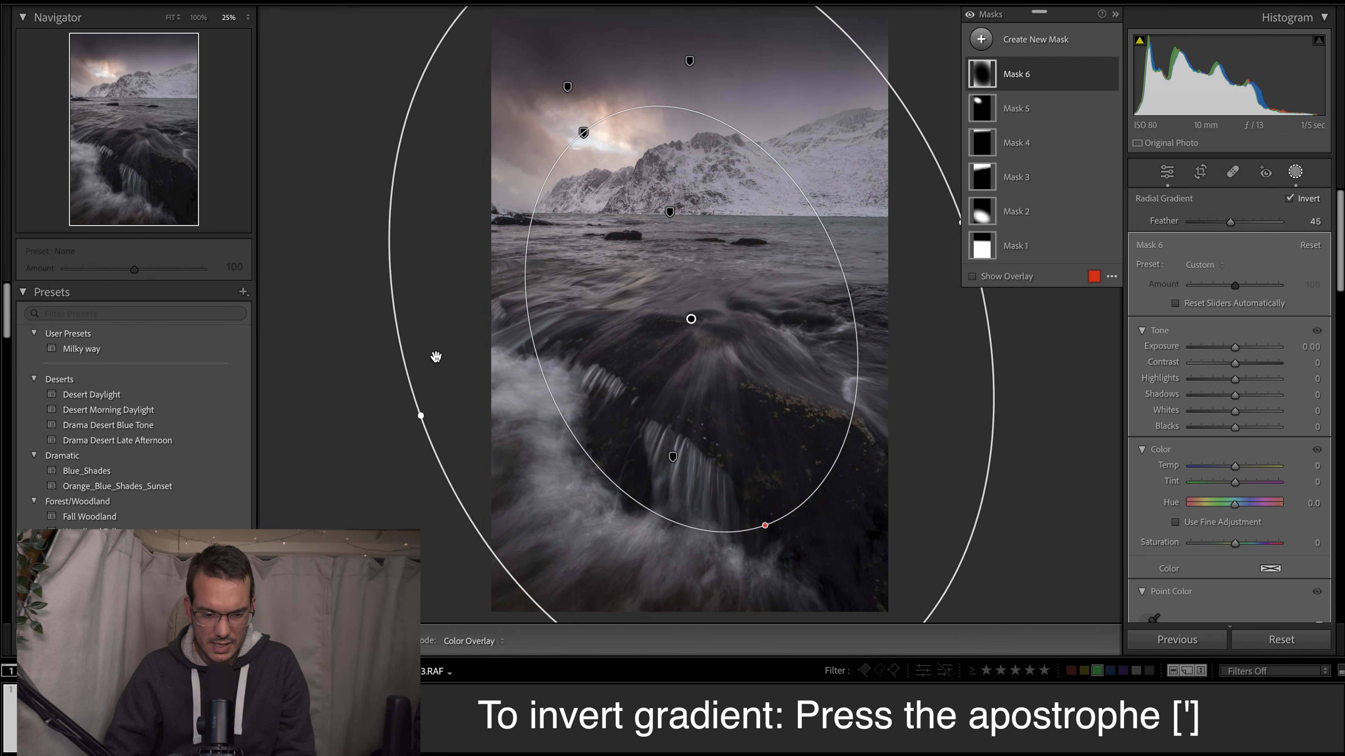
left_click_drag(422, 411, 444, 407)
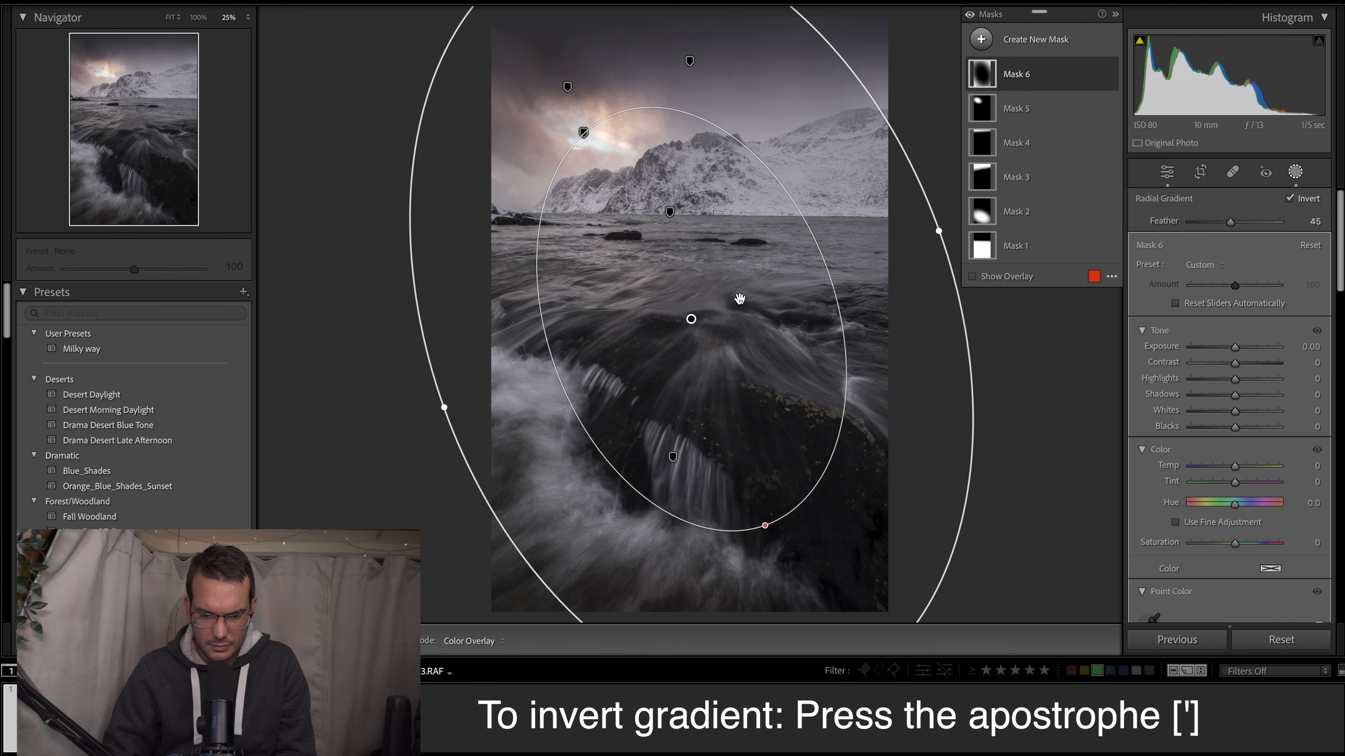
mouse_move(681, 324)
left_mouse_down()
mouse_move(699, 320)
mouse_move(684, 344)
mouse_move(699, 338)
left_mouse_up()
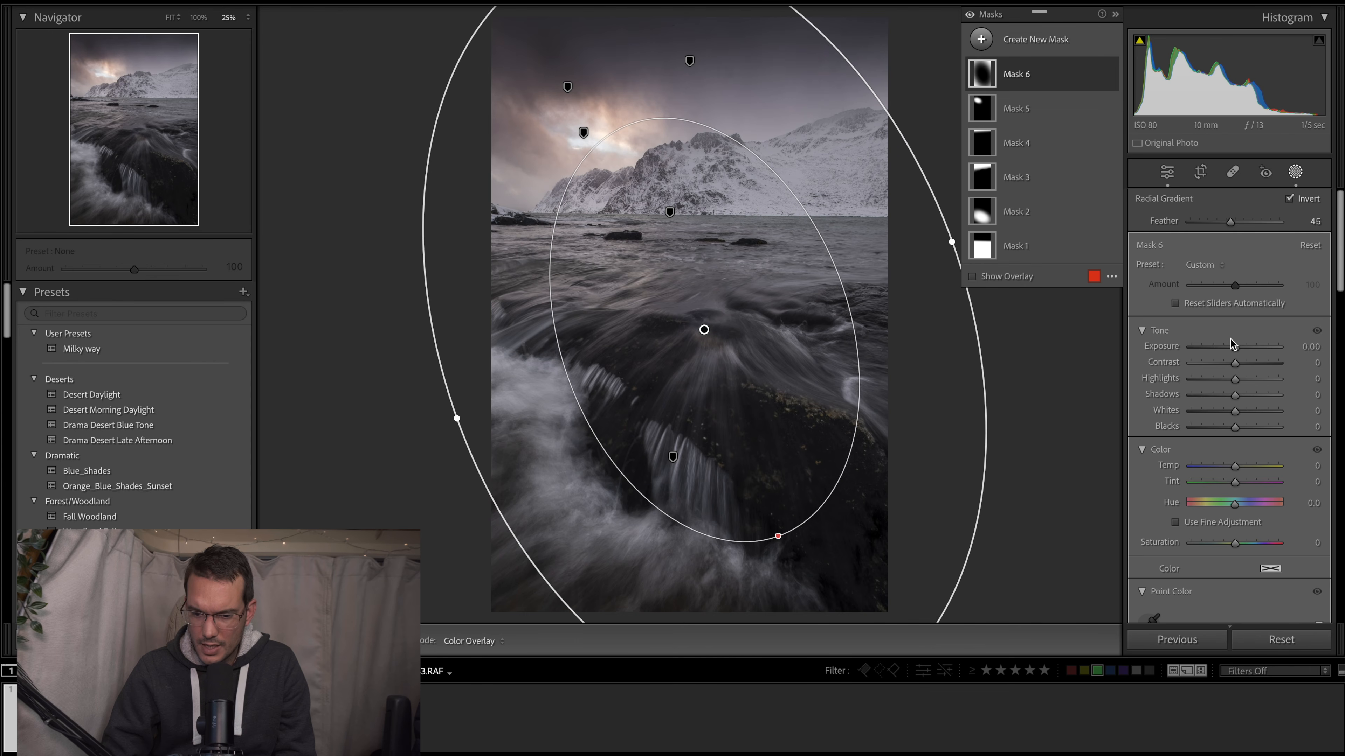
- Set the inverted radial mask's Exposure to −1.16 and recentre its ellipse, making it slightly longer and wider
left_click_drag(1238, 347, 1224, 347)
left_click_drag(759, 370, 723, 351)
key("ctrl+minus")
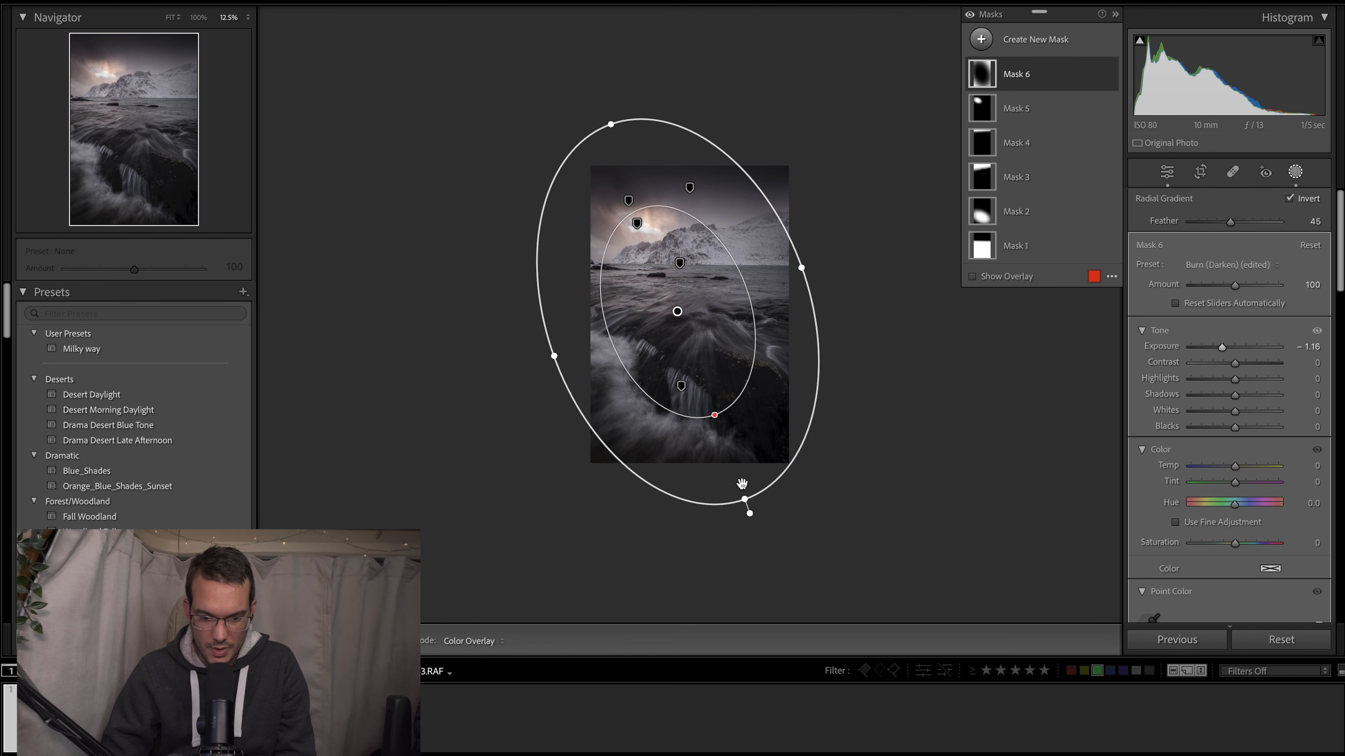
left_click_drag(745, 496, 751, 511)
mouse_move(697, 337)
left_mouse_down()
mouse_move(695, 321)
mouse_move(699, 337)
left_mouse_up()
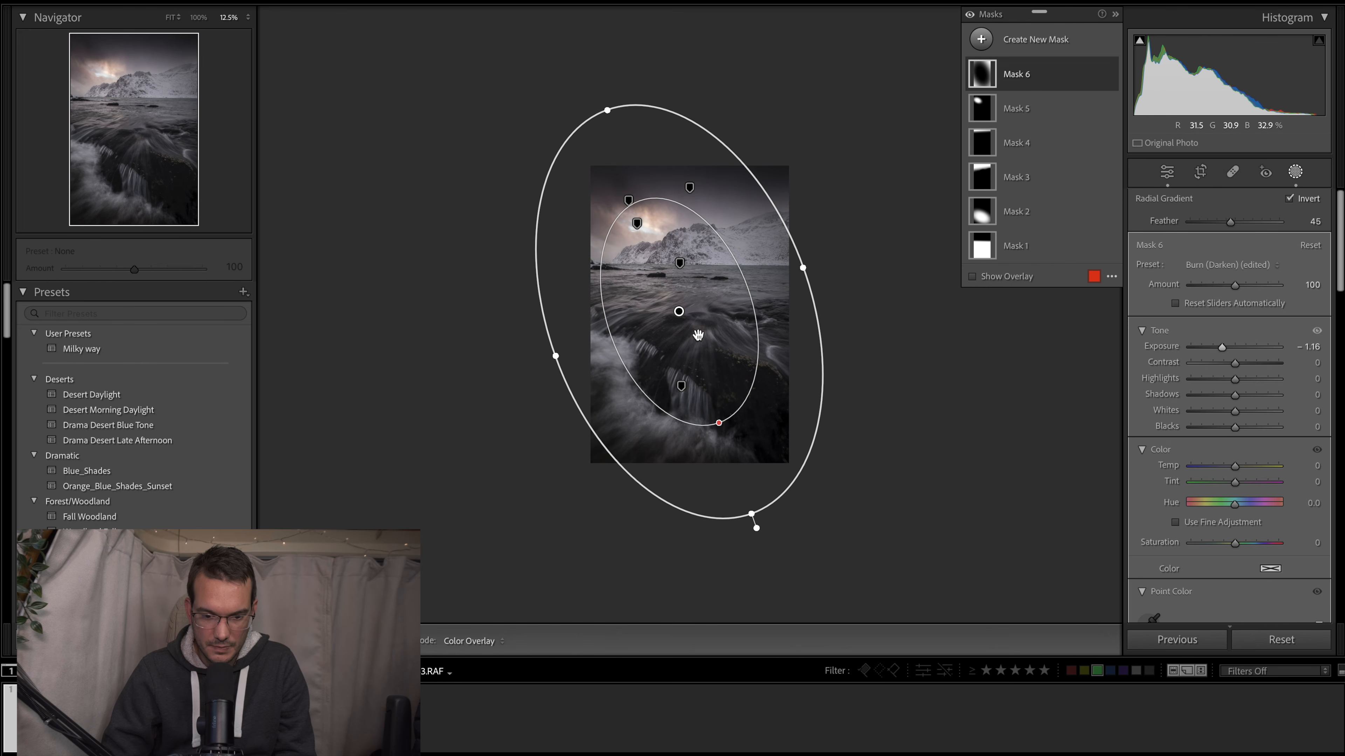
left_click_drag(803, 263, 808, 261)
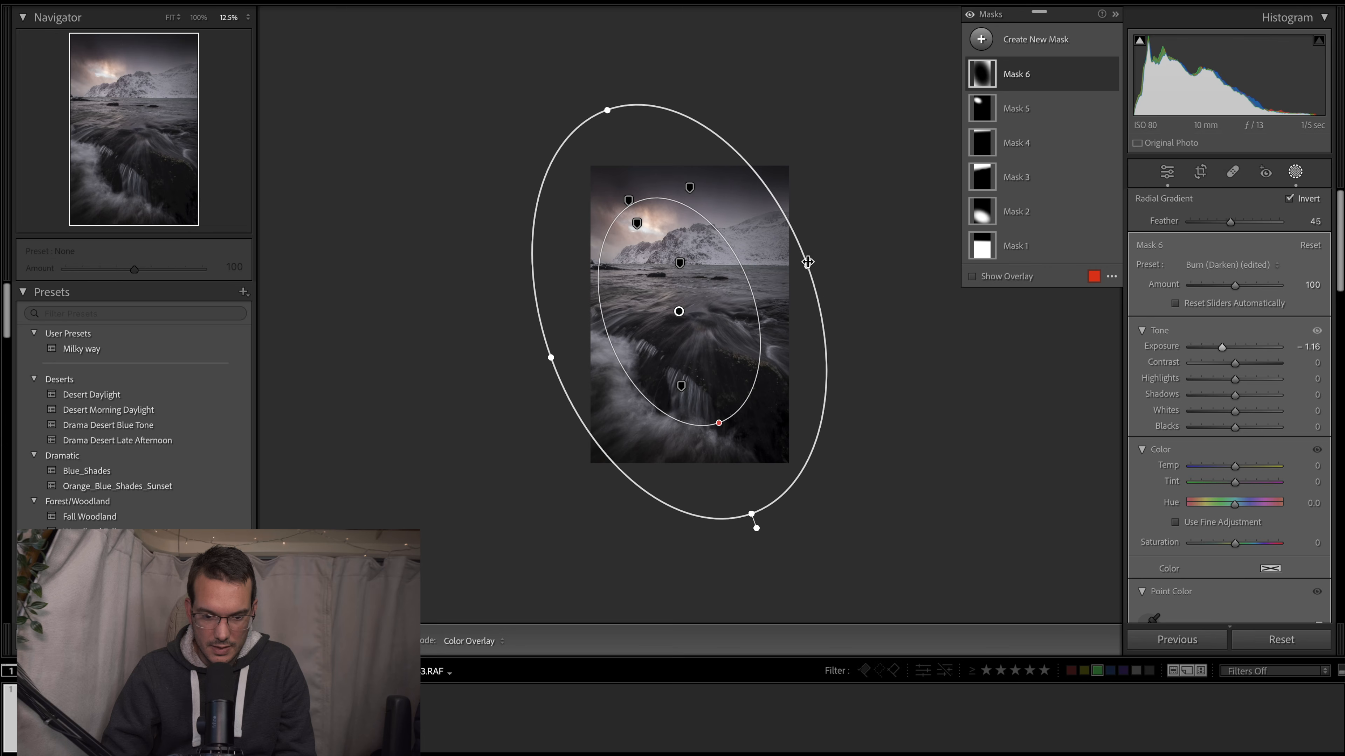
left_click_drag(671, 318, 673, 321)
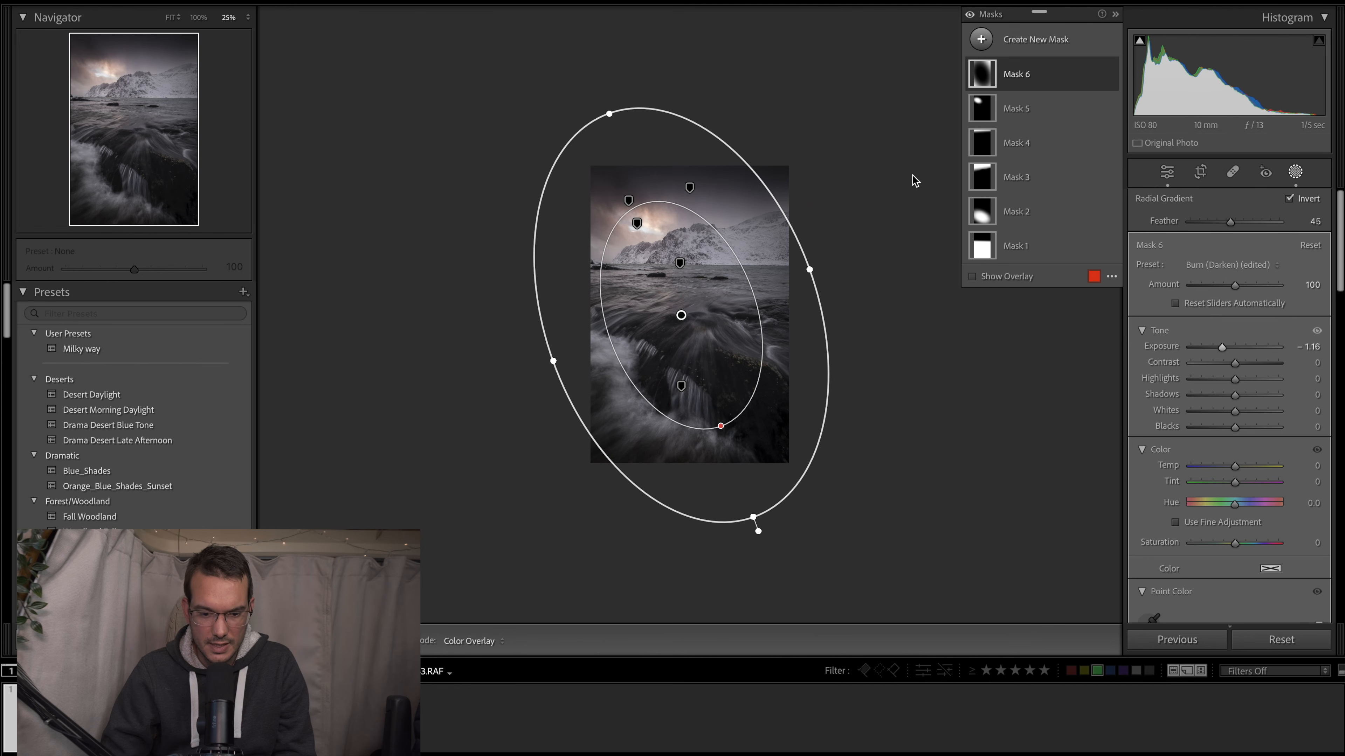
- Compare the photo with all masks hidden and shown, including the new edge-darkening mask
key("ctrl+equal")
key("ctrl+equal")
key("ctrl+minus")
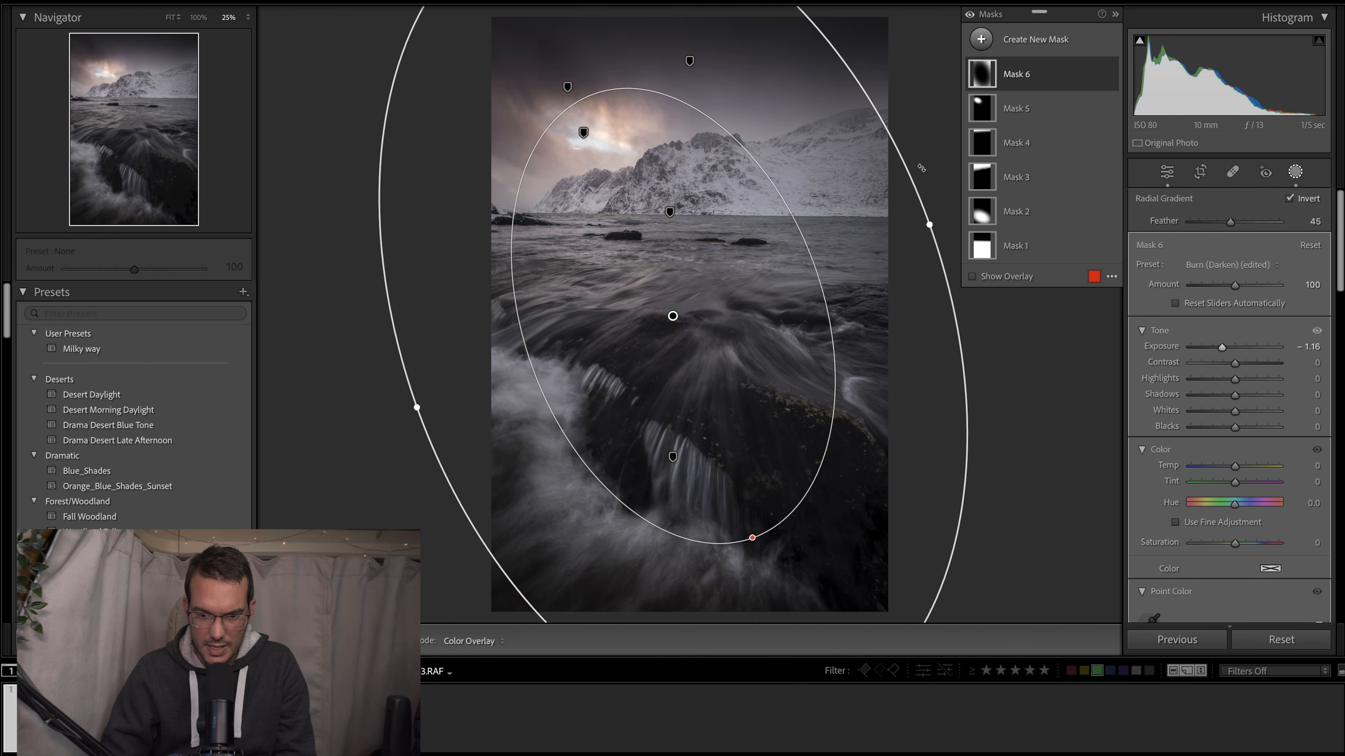
left_click(971, 15)
left_click(972, 15)
left_click(971, 16)
left_click(971, 15)
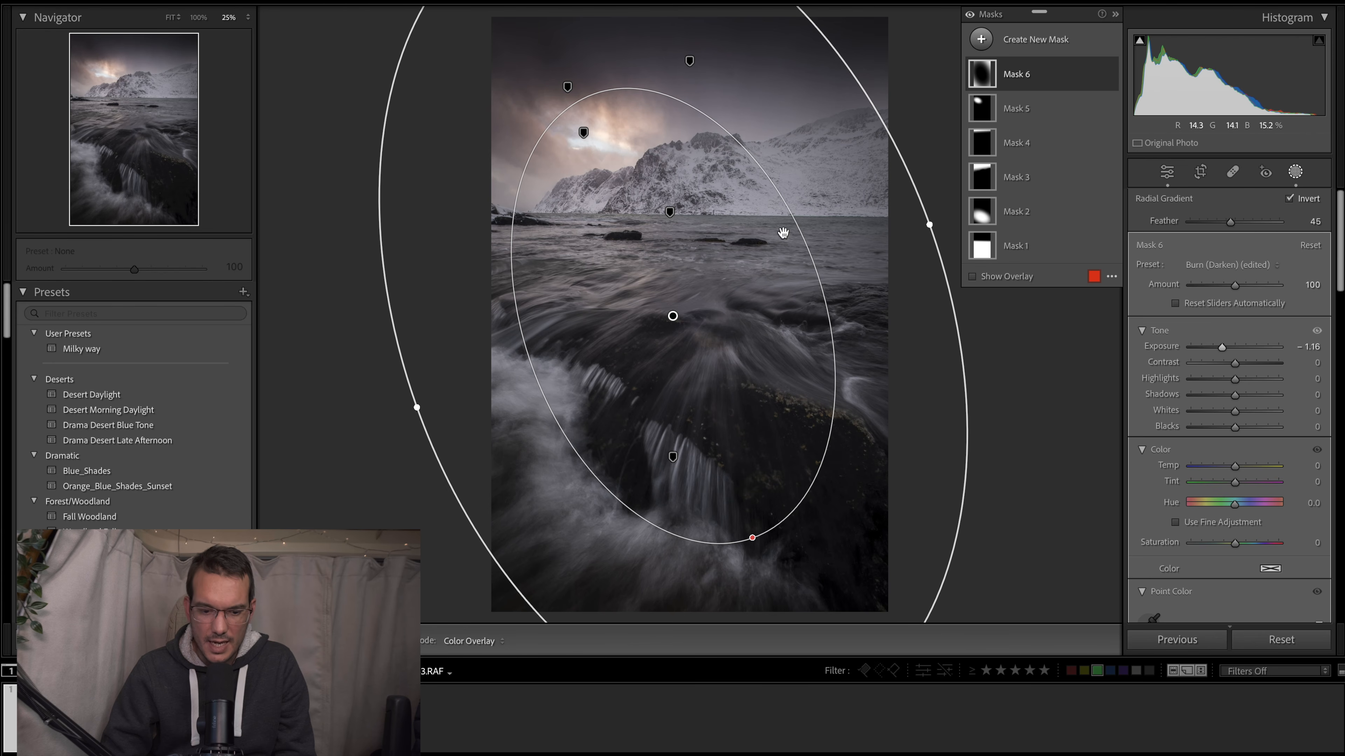
- Set the whole photo's Contrast to −14 and Highlights to −60 in the global adjustments
left_click(1173, 176)
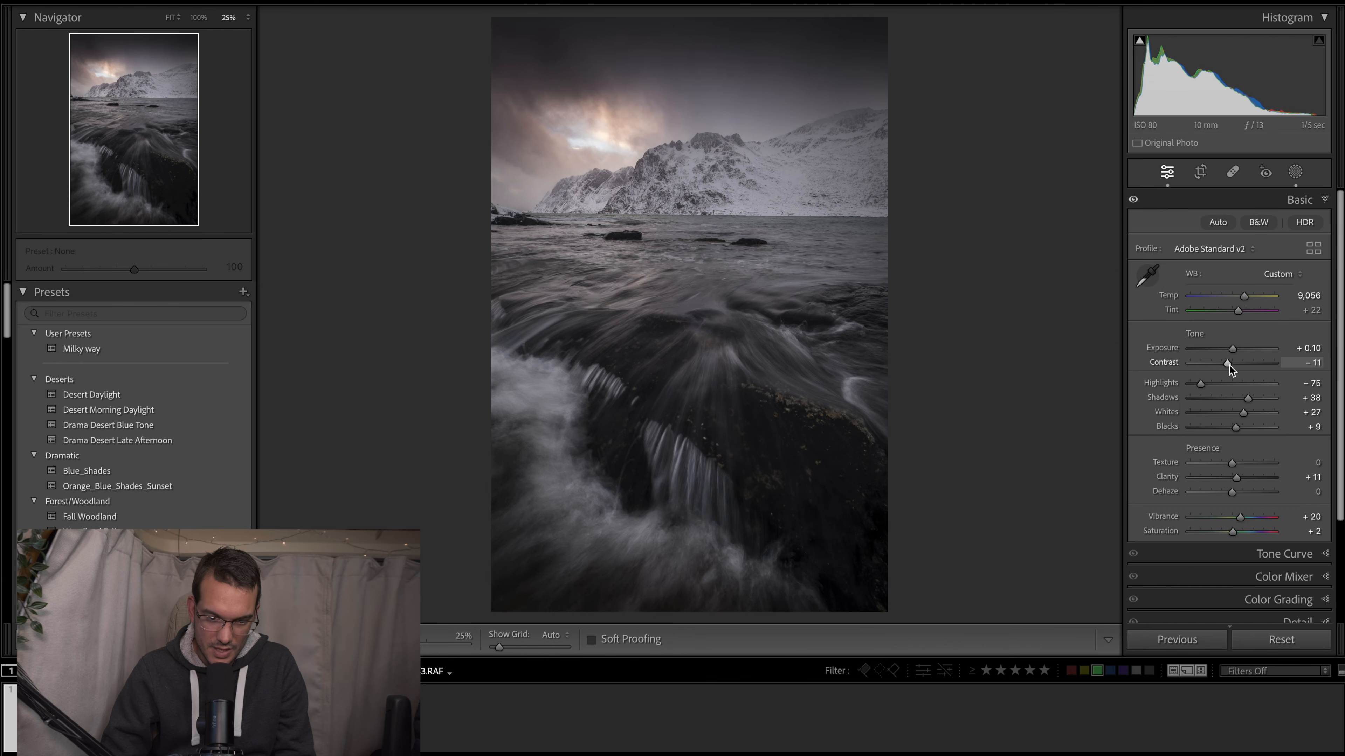
left_click_drag(1228, 365, 1228, 364)
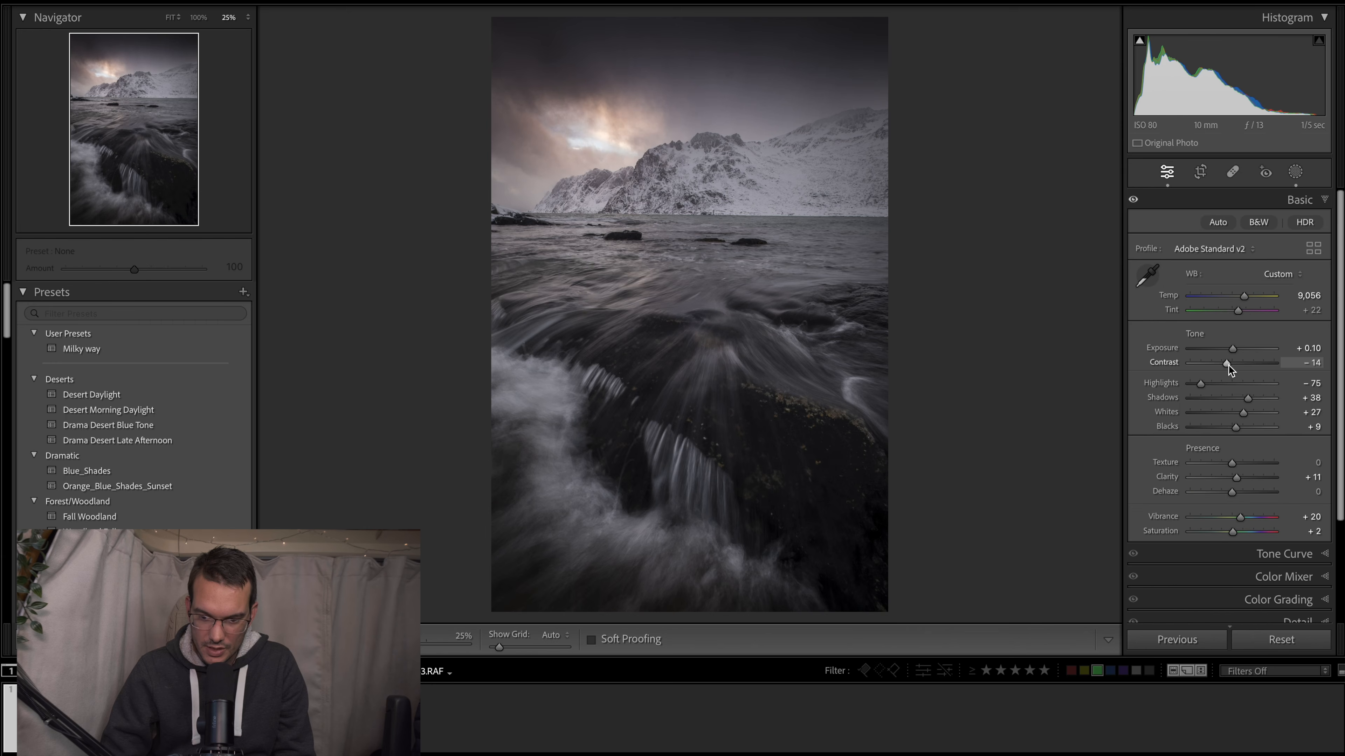
scroll(1226, 388, "down", 2)
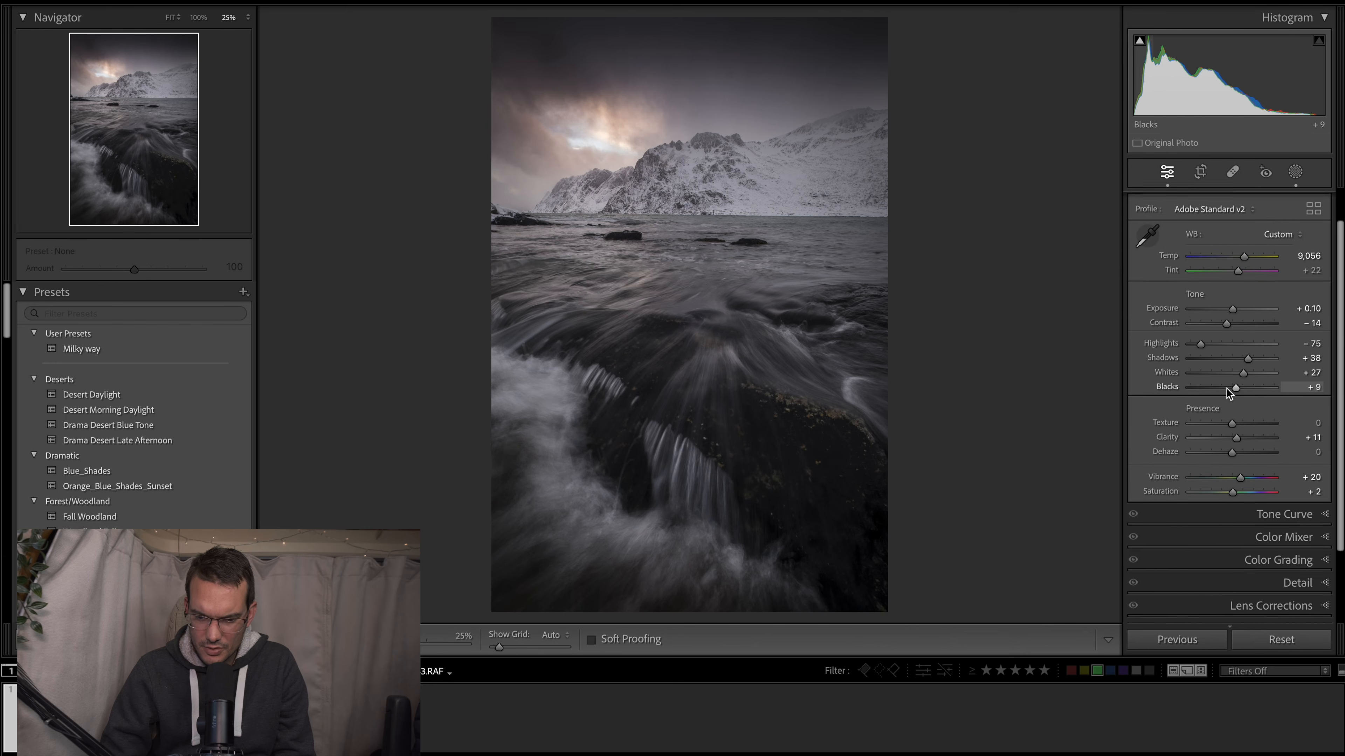
left_click_drag(1203, 341, 1209, 340)
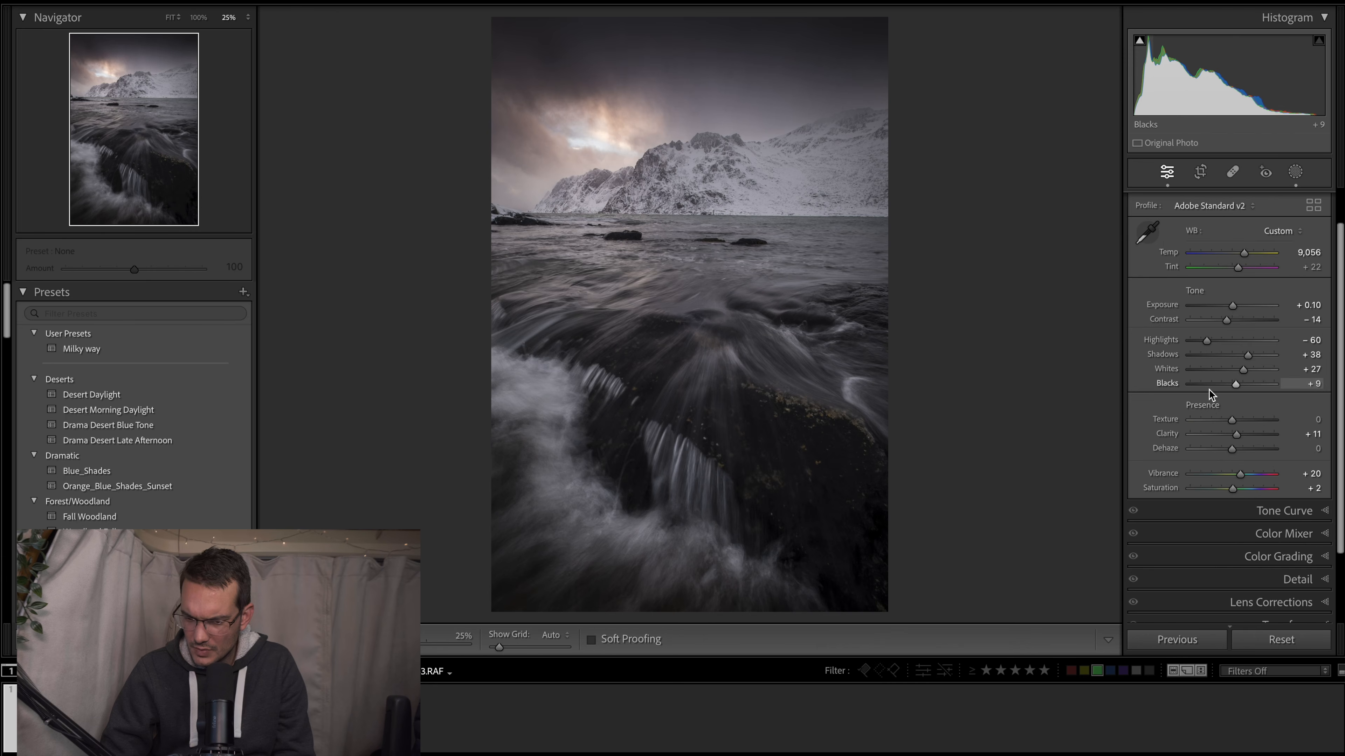
- Try raising the whole photo's Vibrance to +76 and Saturation to +54, and undo both changes
scroll(1209, 389, "down", 3)
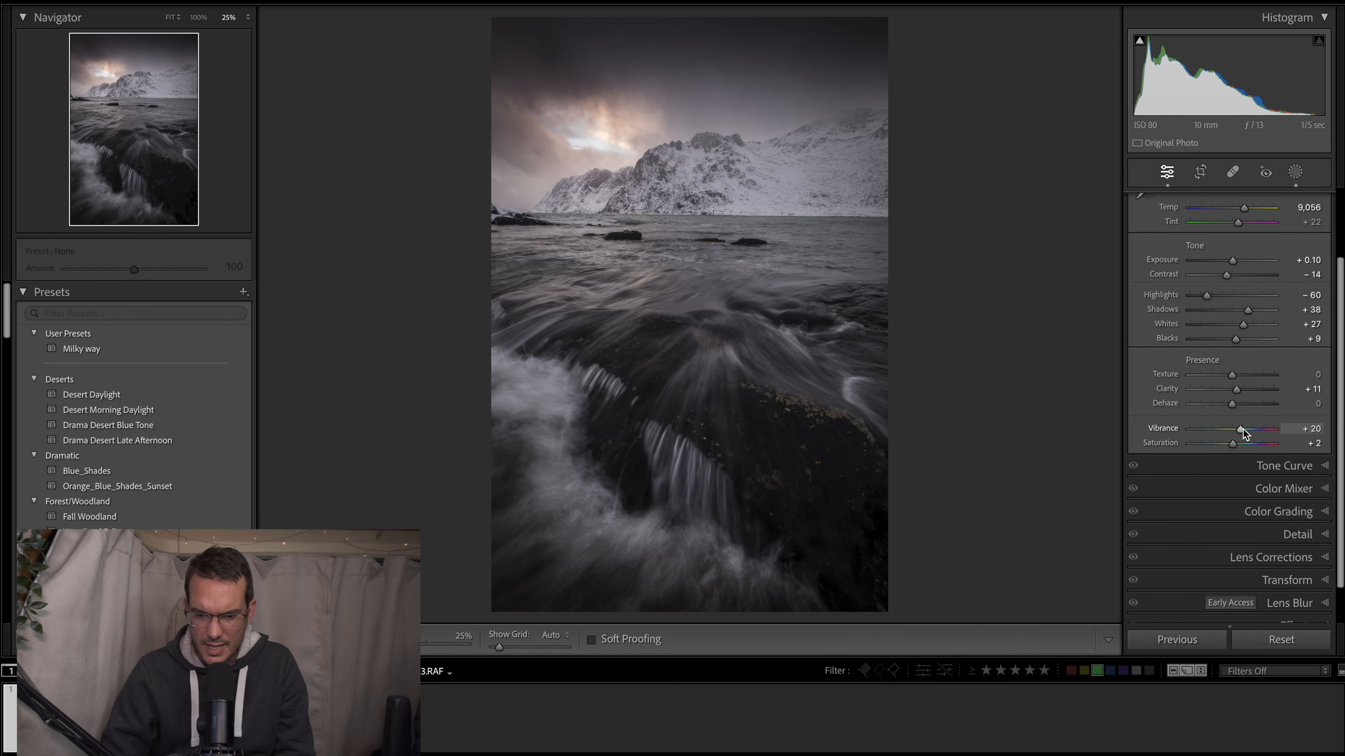
left_click_drag(1243, 428, 1266, 427)
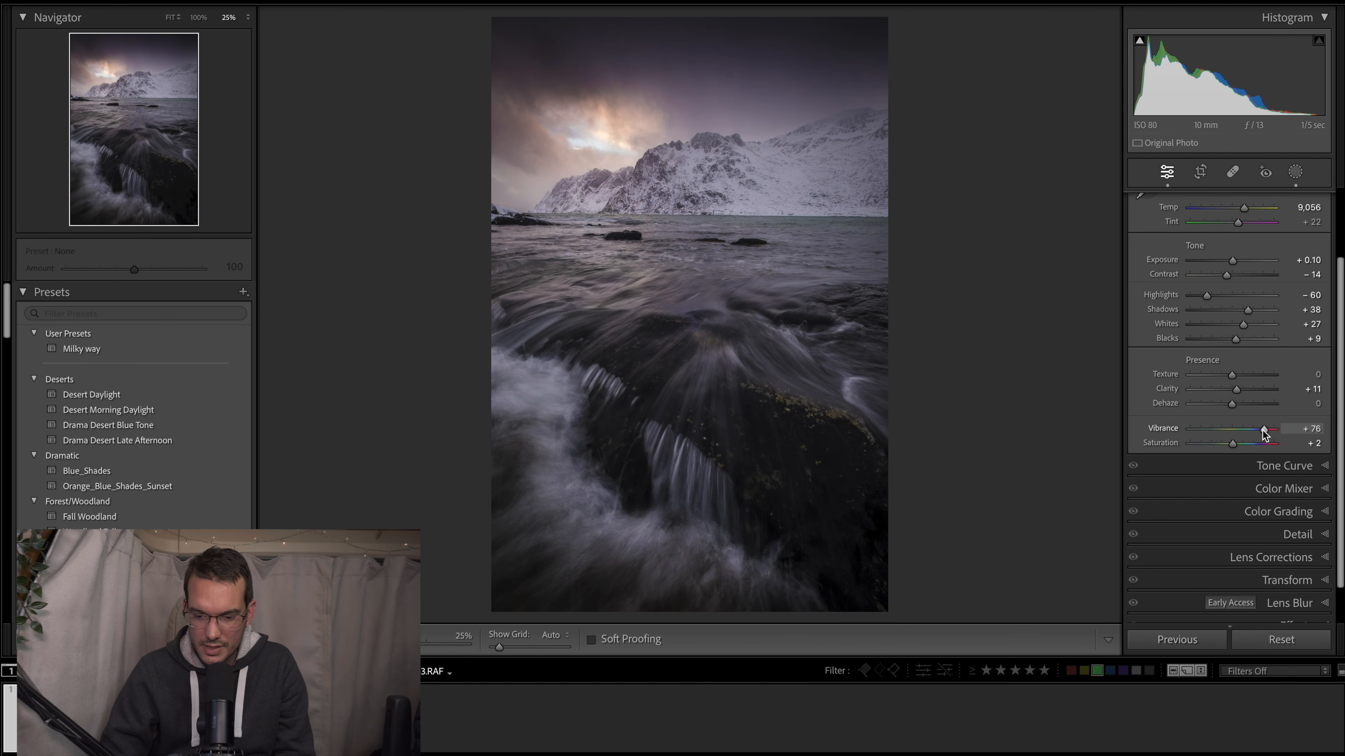
left_click_drag(1234, 443, 1255, 444)
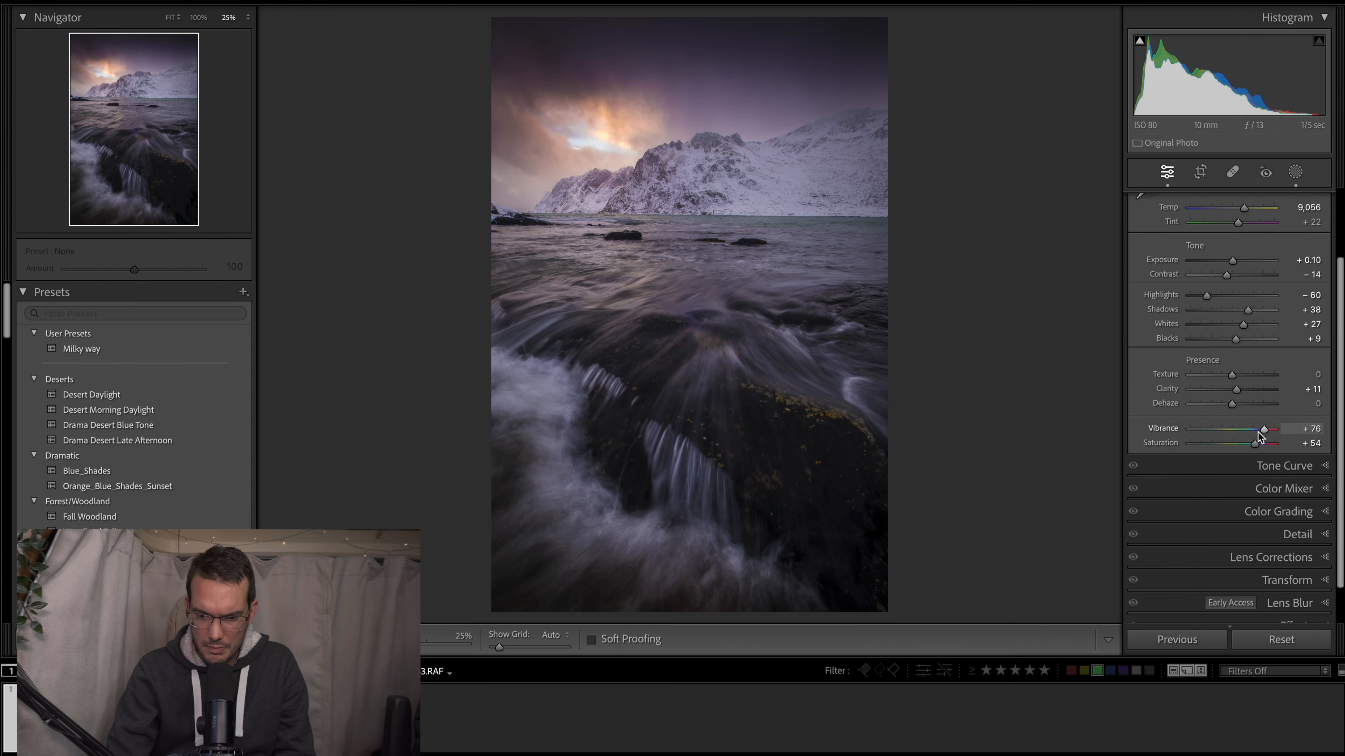
key("ctrl+z")
key("ctrl+z")
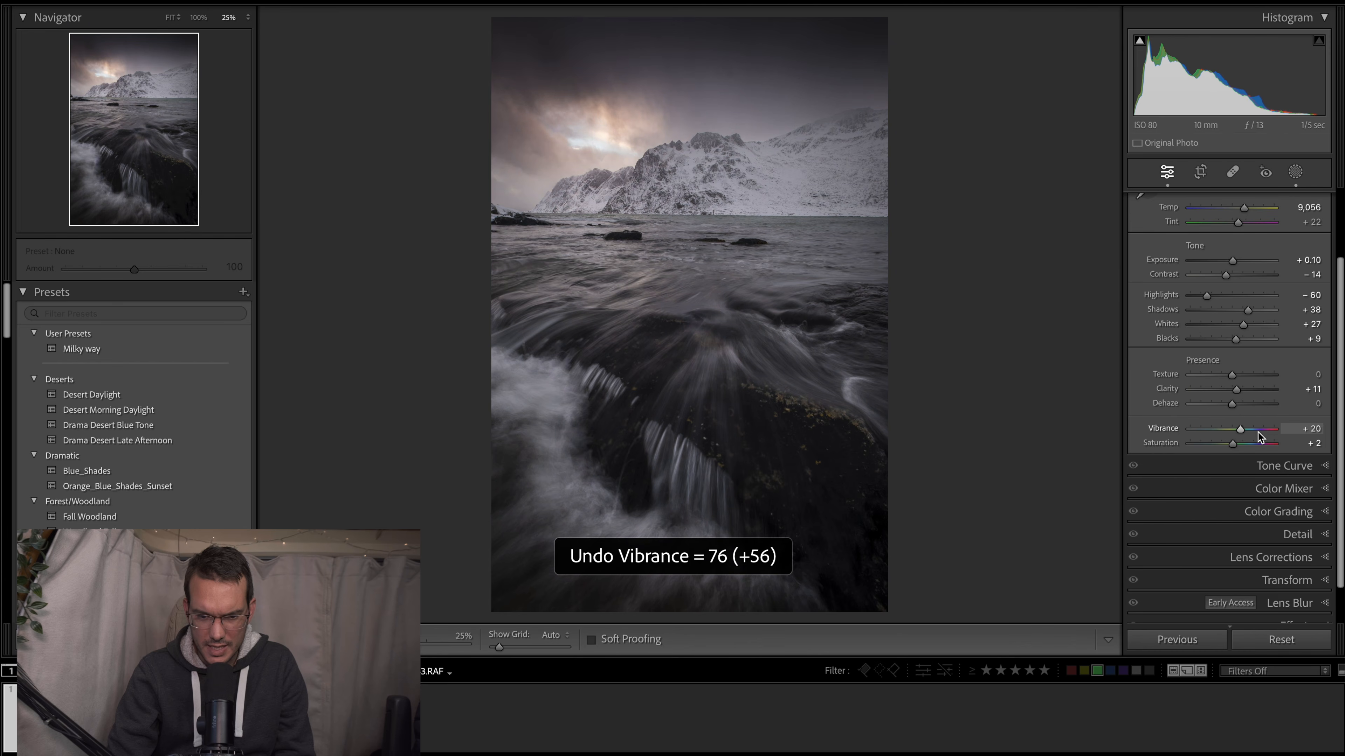
- Set the whole photo's Vibrance to +75, and lower the sky's Blue saturation to −26 and Purple to −48 with targeted colour adjustment
left_click_drag(1242, 428, 1265, 428)
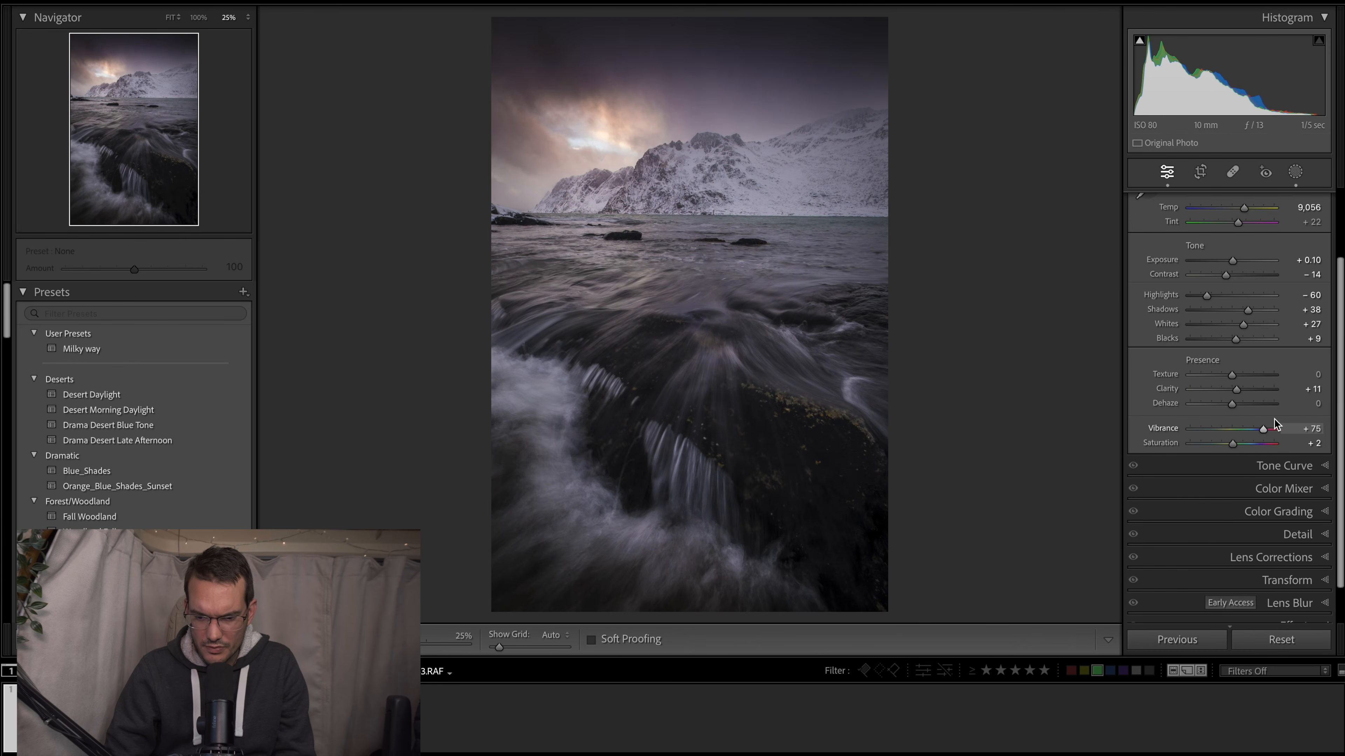
left_click(1263, 487)
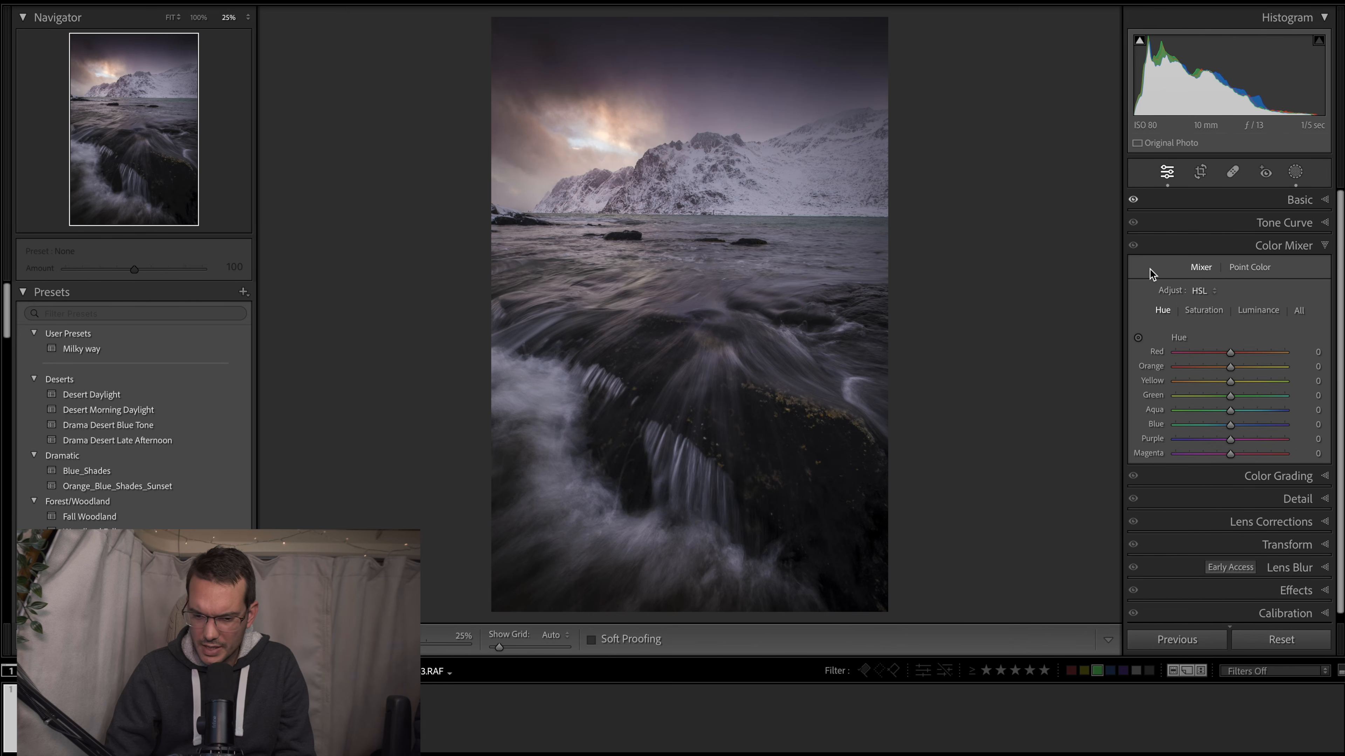
left_click(1139, 337)
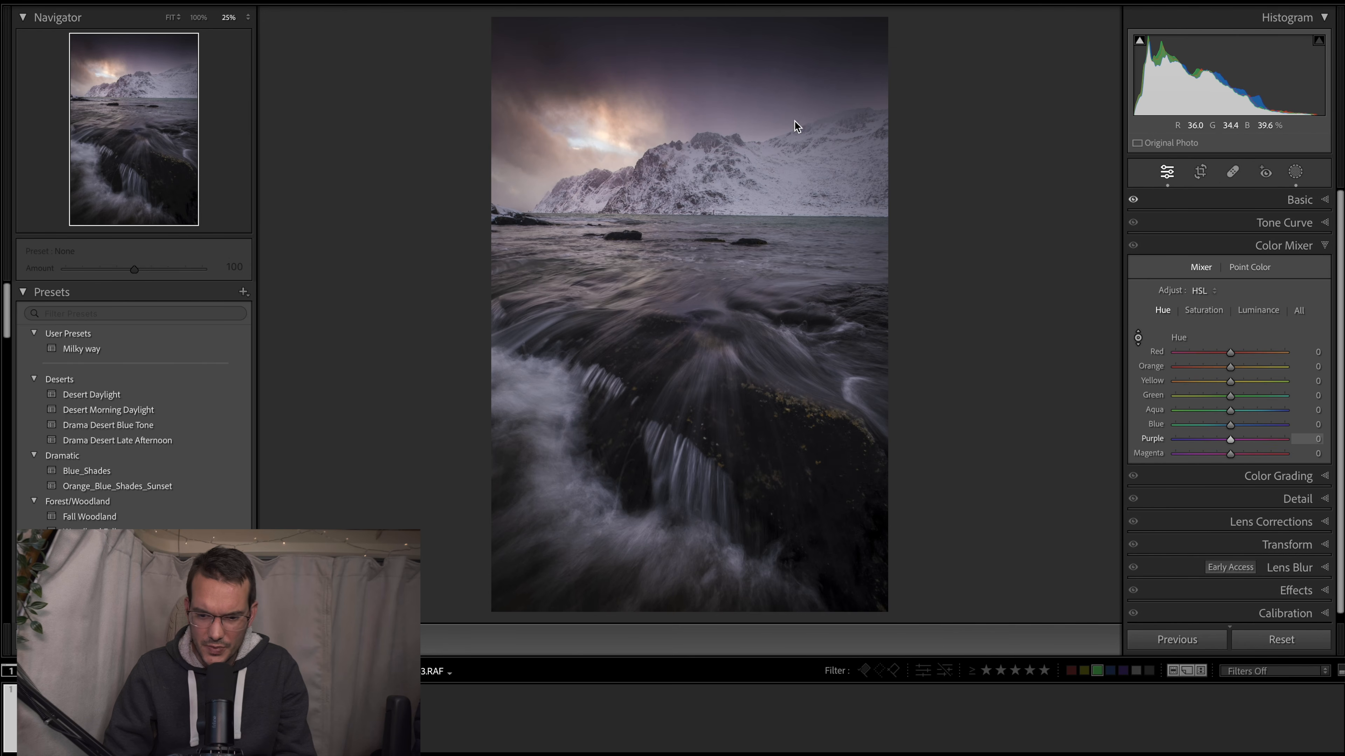
left_click(1141, 338)
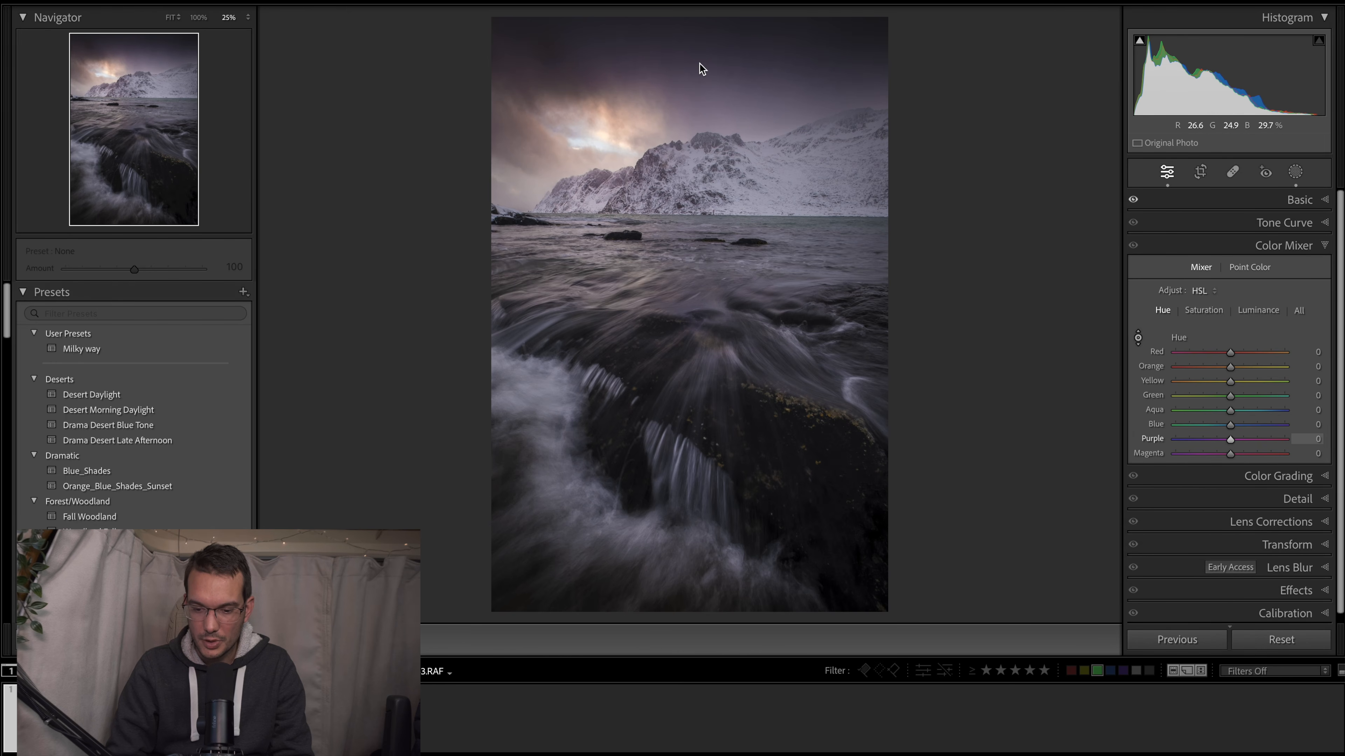
left_click(1206, 311)
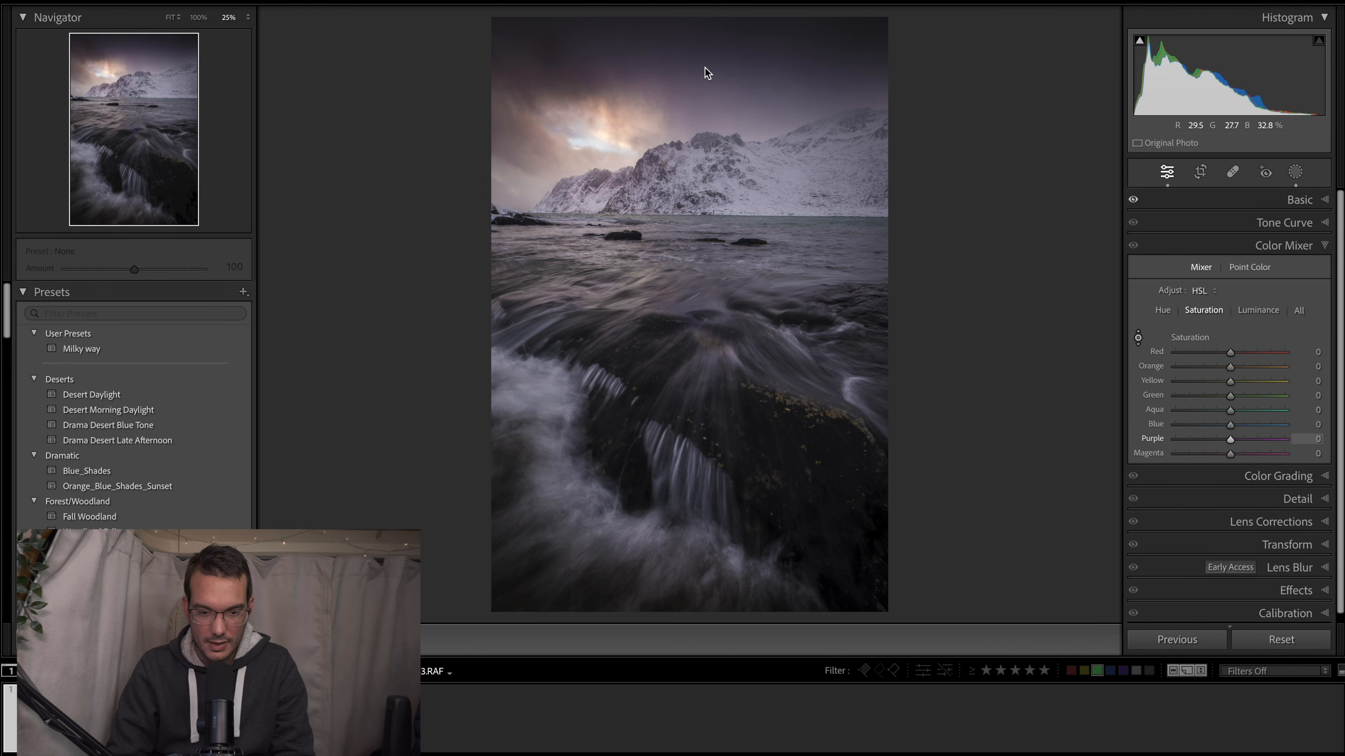
left_click_drag(762, 91, 762, 121)
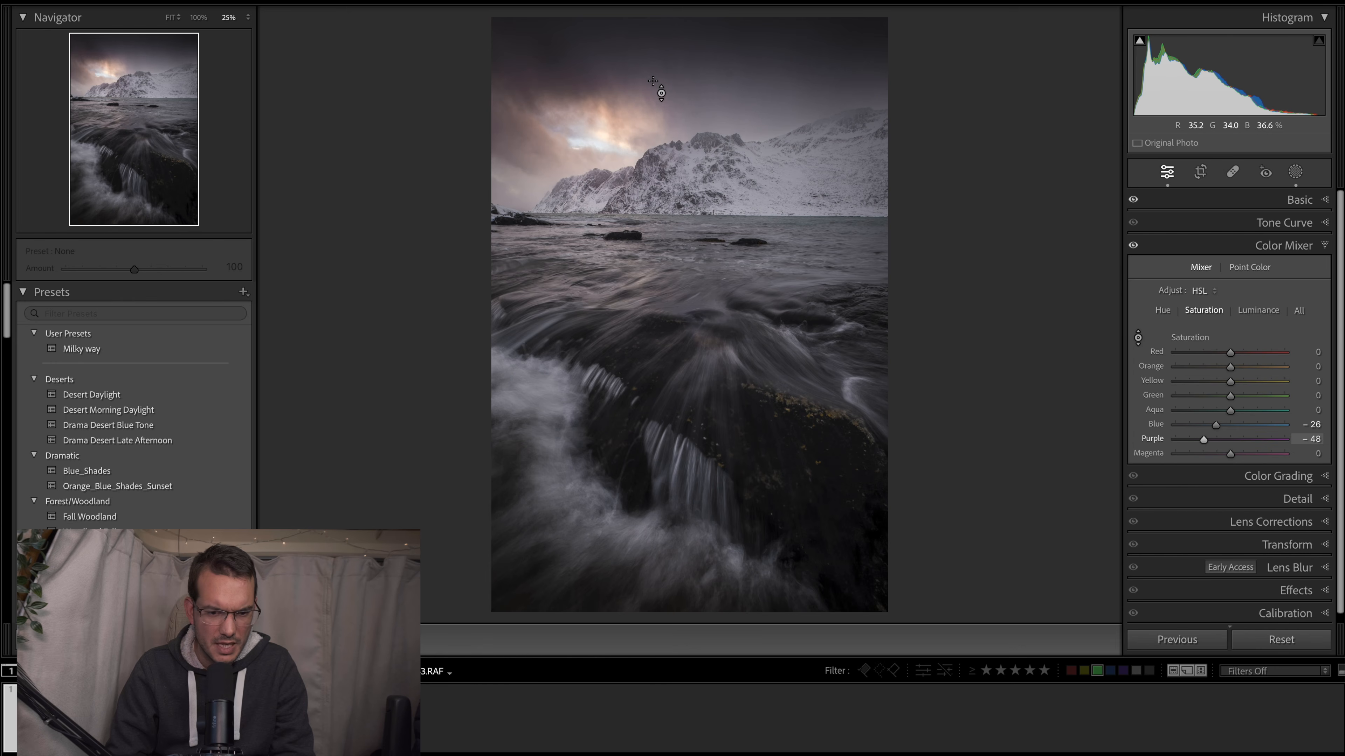
- Set the whole photo's Vibrance to +41 in the basic adjustments
scroll(1222, 348, "up", 1)
scroll(1222, 348, "down", 1)
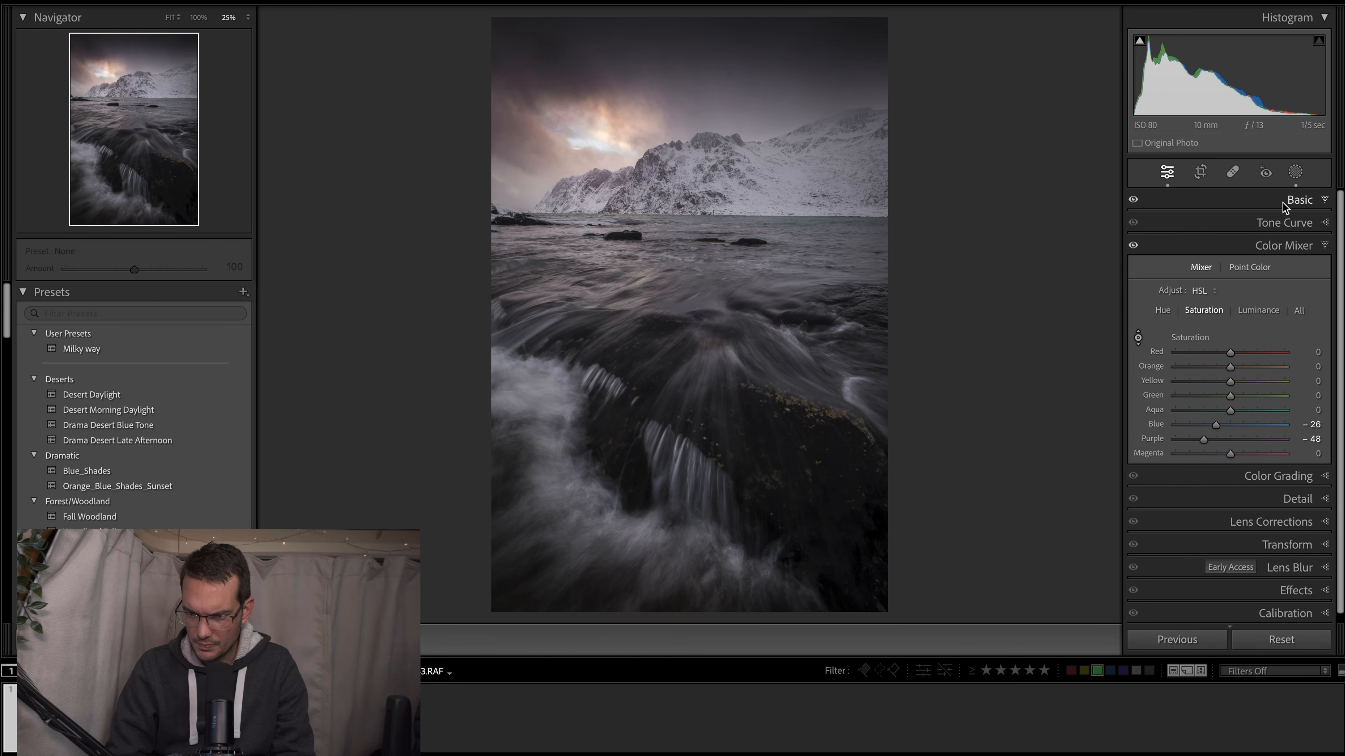
left_click(1283, 202)
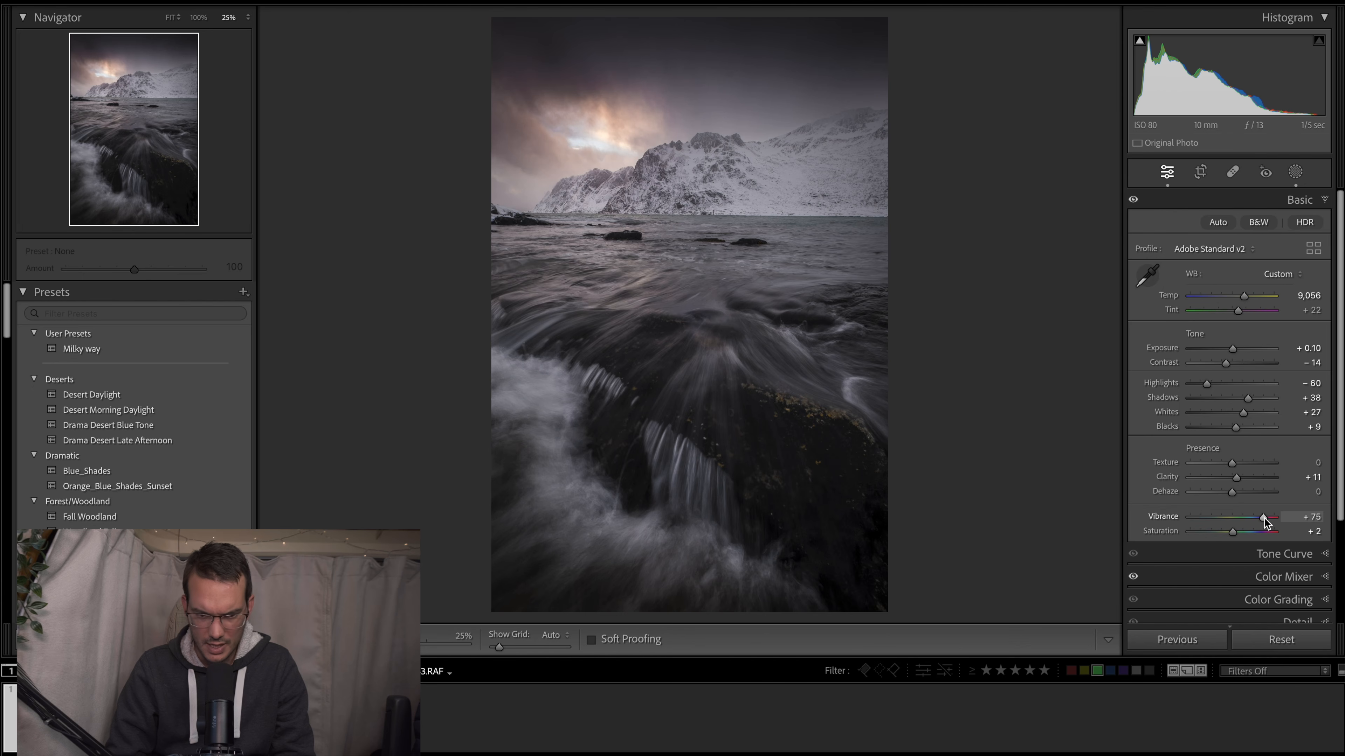
mouse_move(1263, 517)
left_mouse_down()
mouse_move(1234, 519)
mouse_move(1250, 517)
left_mouse_up()
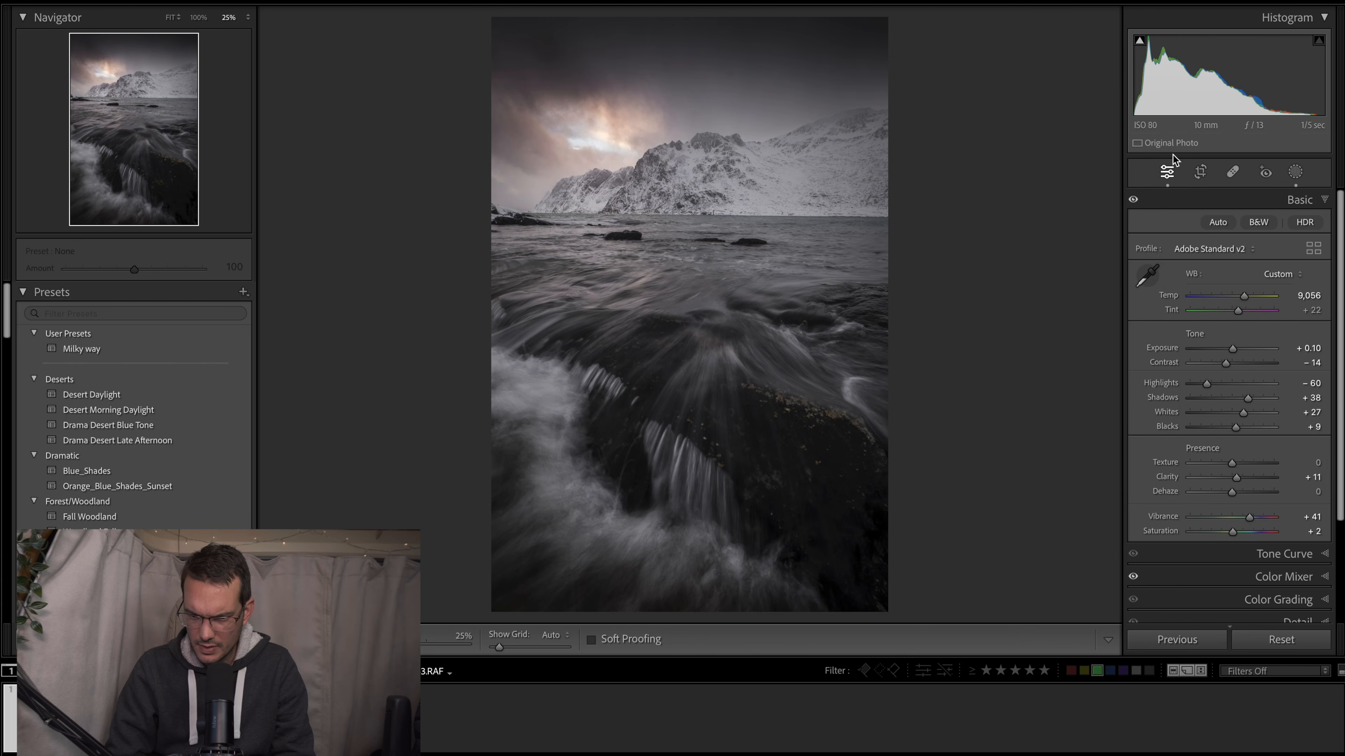
- Set the colour mixer's saturation to −23 for Blue, −41 for Purple, +20 for Orange and +13 for Yellow
left_click(1266, 577)
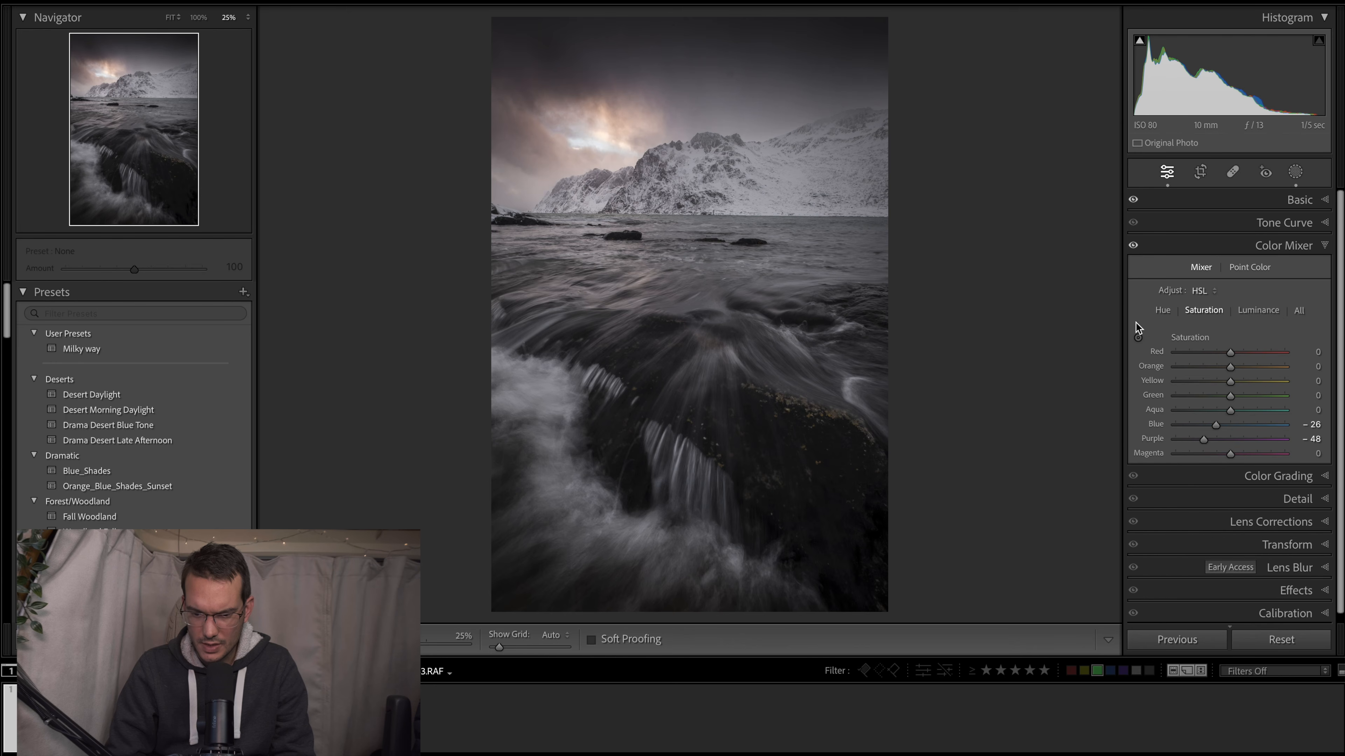
left_click(1137, 337)
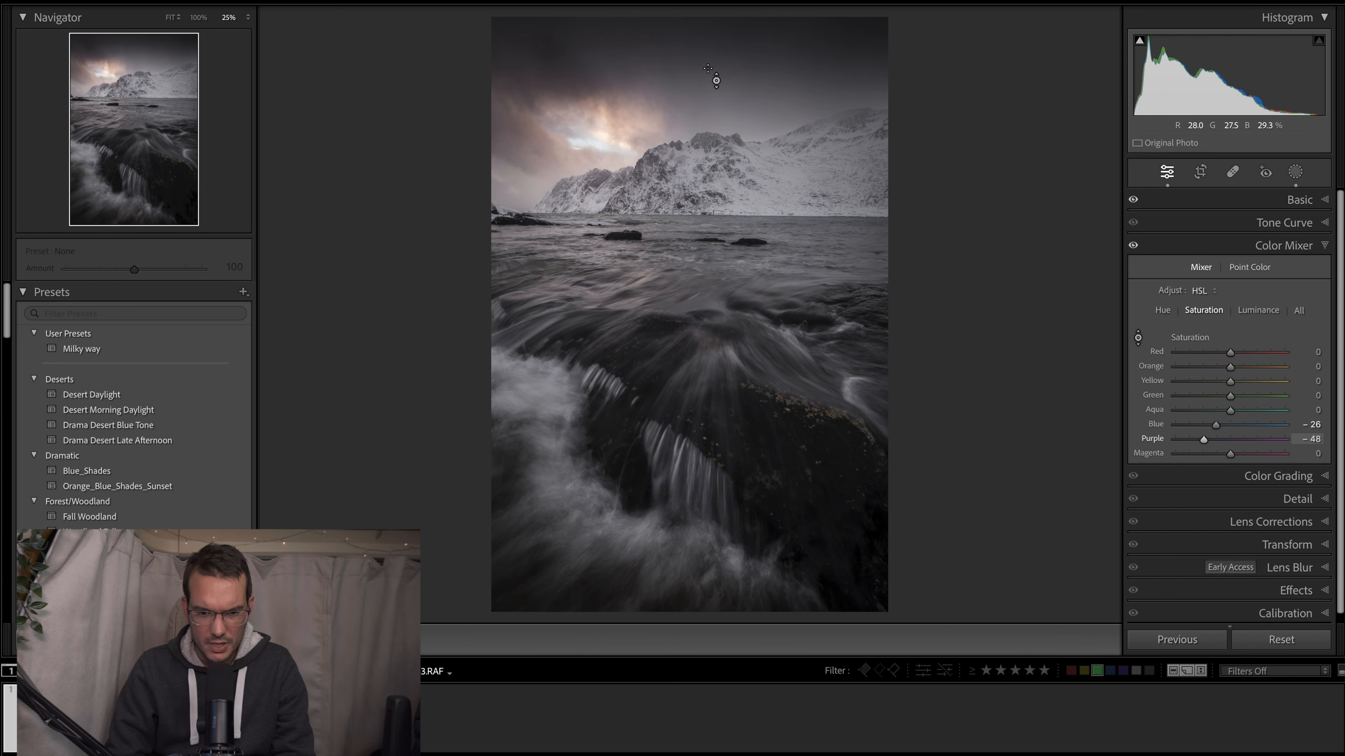
mouse_move(710, 68)
left_mouse_down()
mouse_move(710, 53)
mouse_move(709, 69)
left_mouse_up()
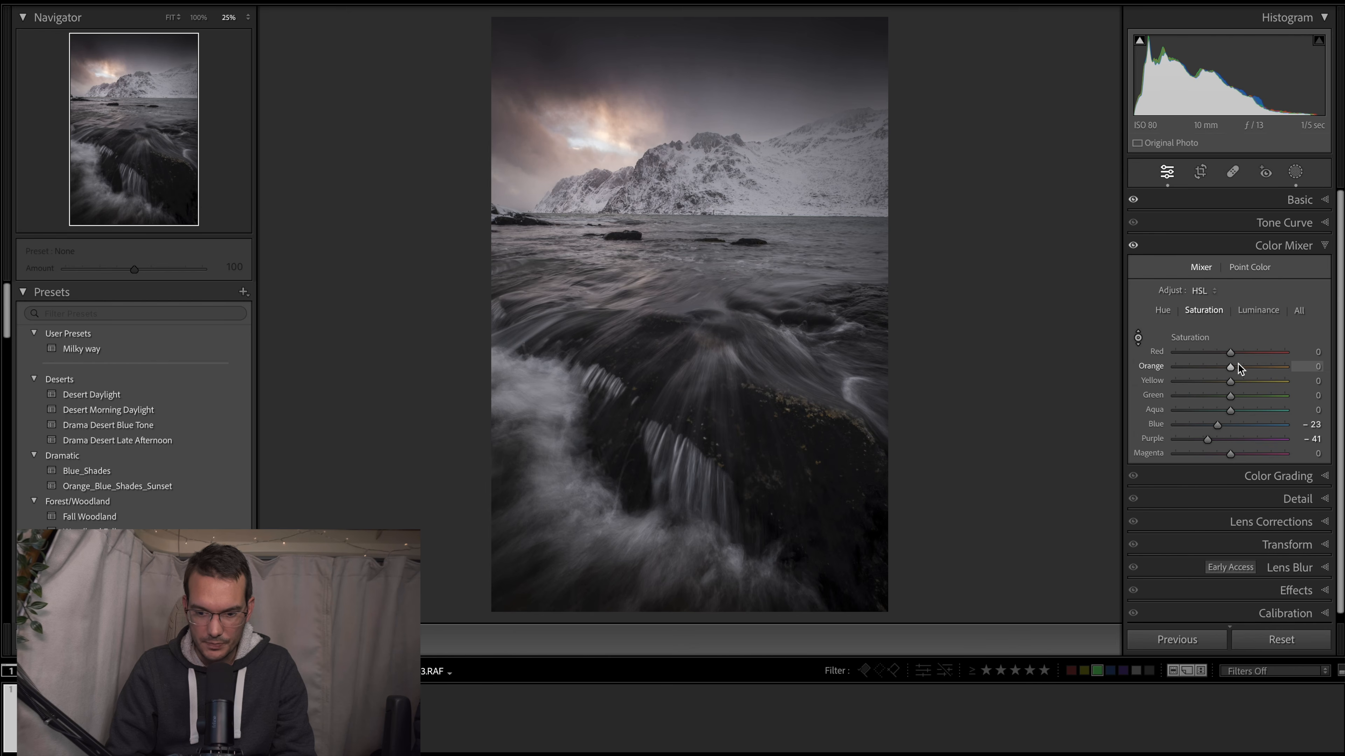
mouse_move(1232, 368)
left_mouse_down()
mouse_move(1253, 366)
mouse_move(1240, 370)
left_mouse_up()
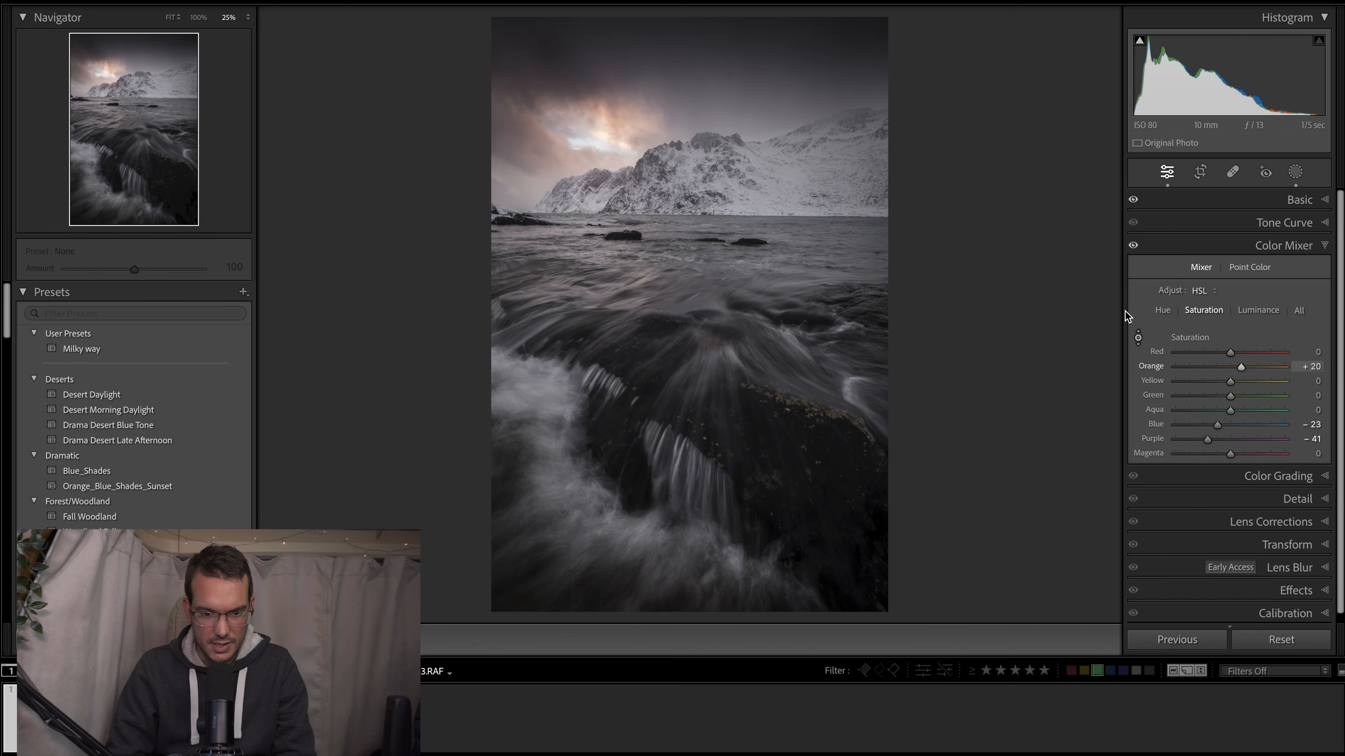
left_click_drag(1233, 382, 1239, 383)
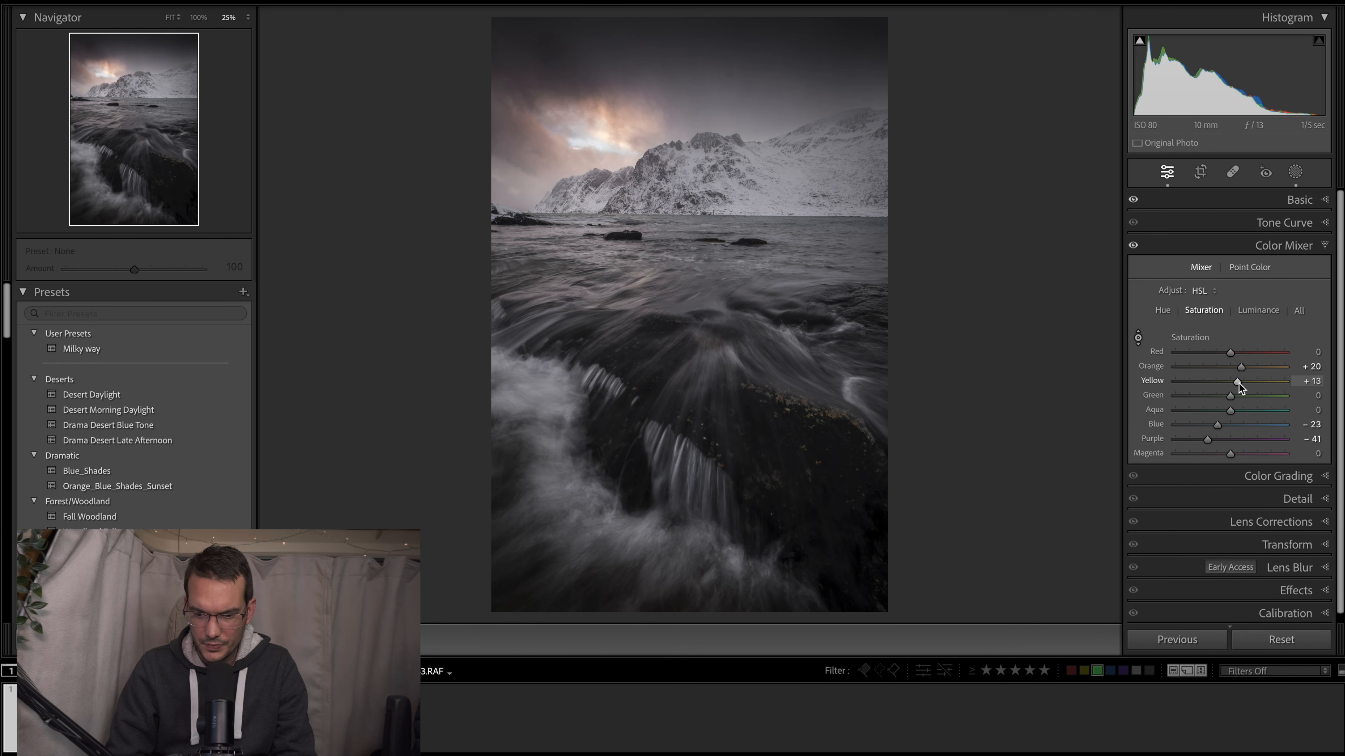
- Set the colour mixer's luminance to +2 for Orange and +9 for Yellow
left_click(1257, 312)
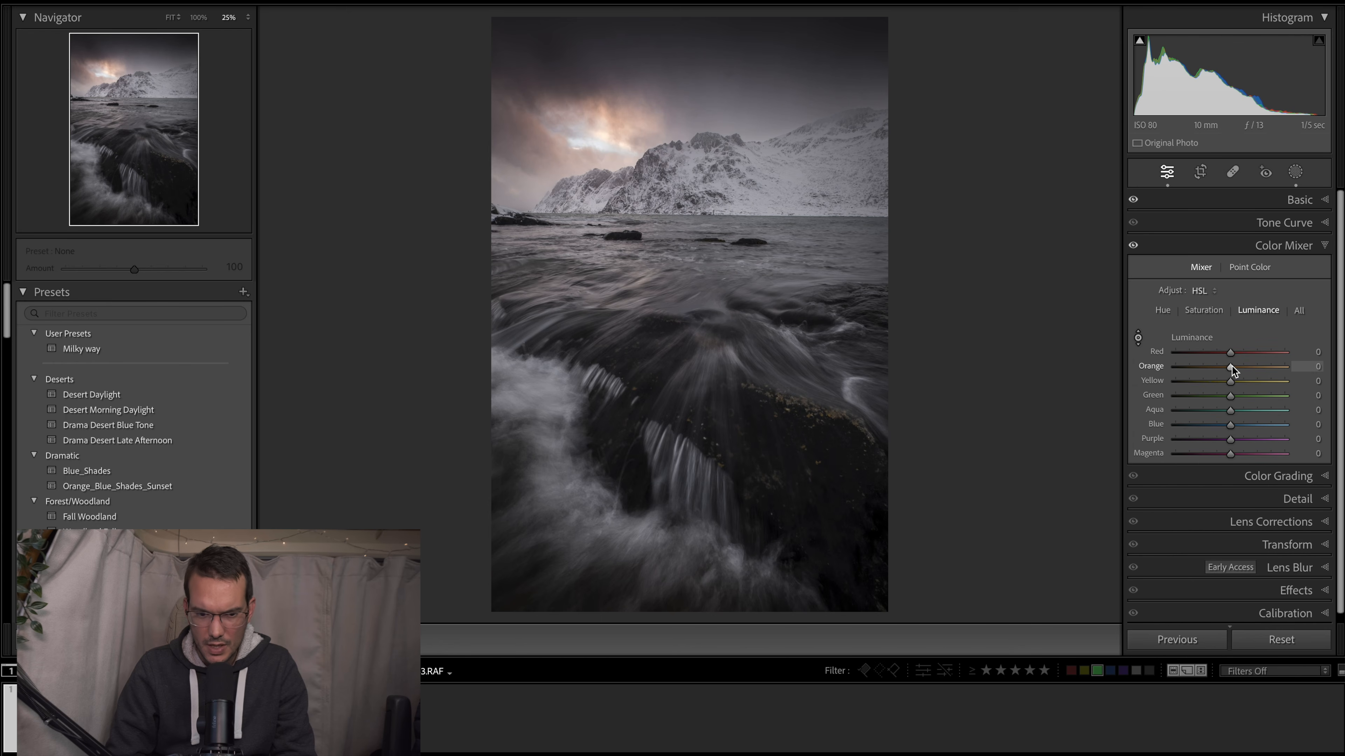
left_click_drag(1233, 366, 1234, 366)
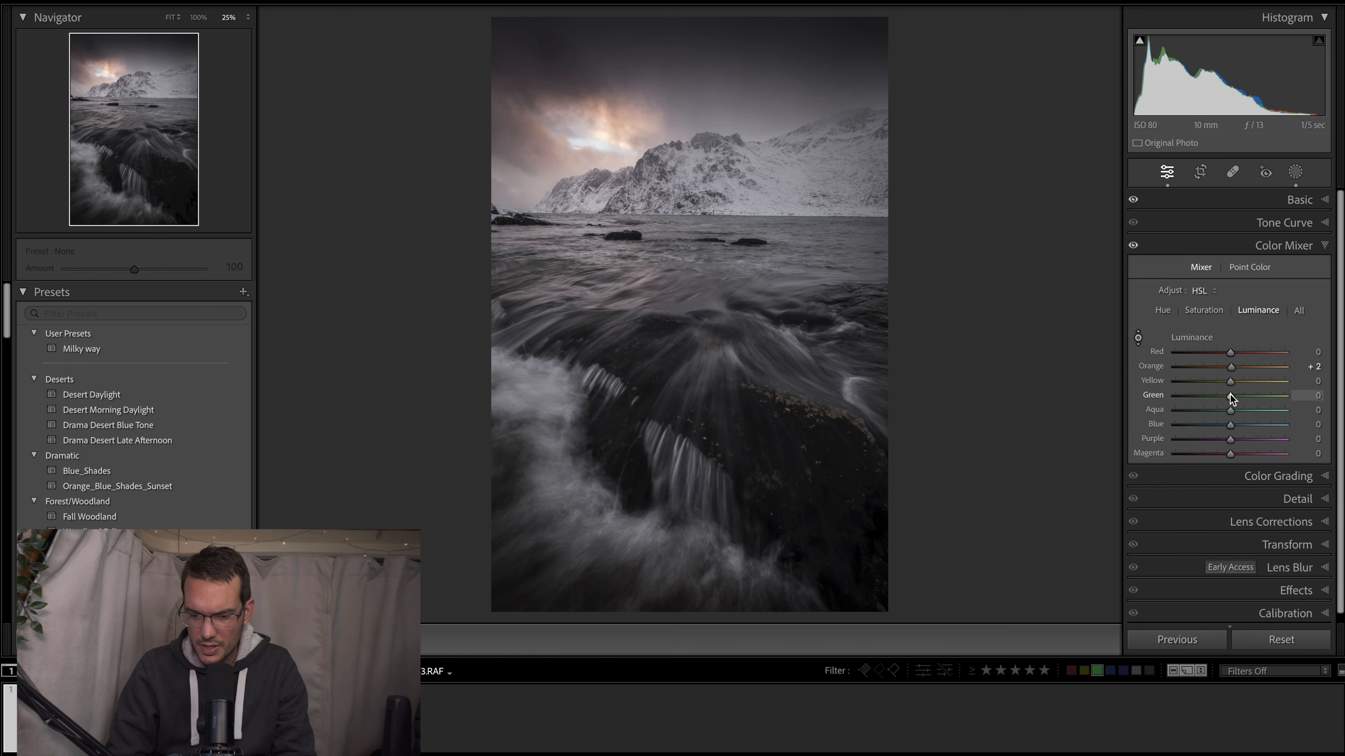
mouse_move(1232, 383)
left_mouse_down()
mouse_move(1266, 385)
mouse_move(1236, 389)
left_mouse_up()
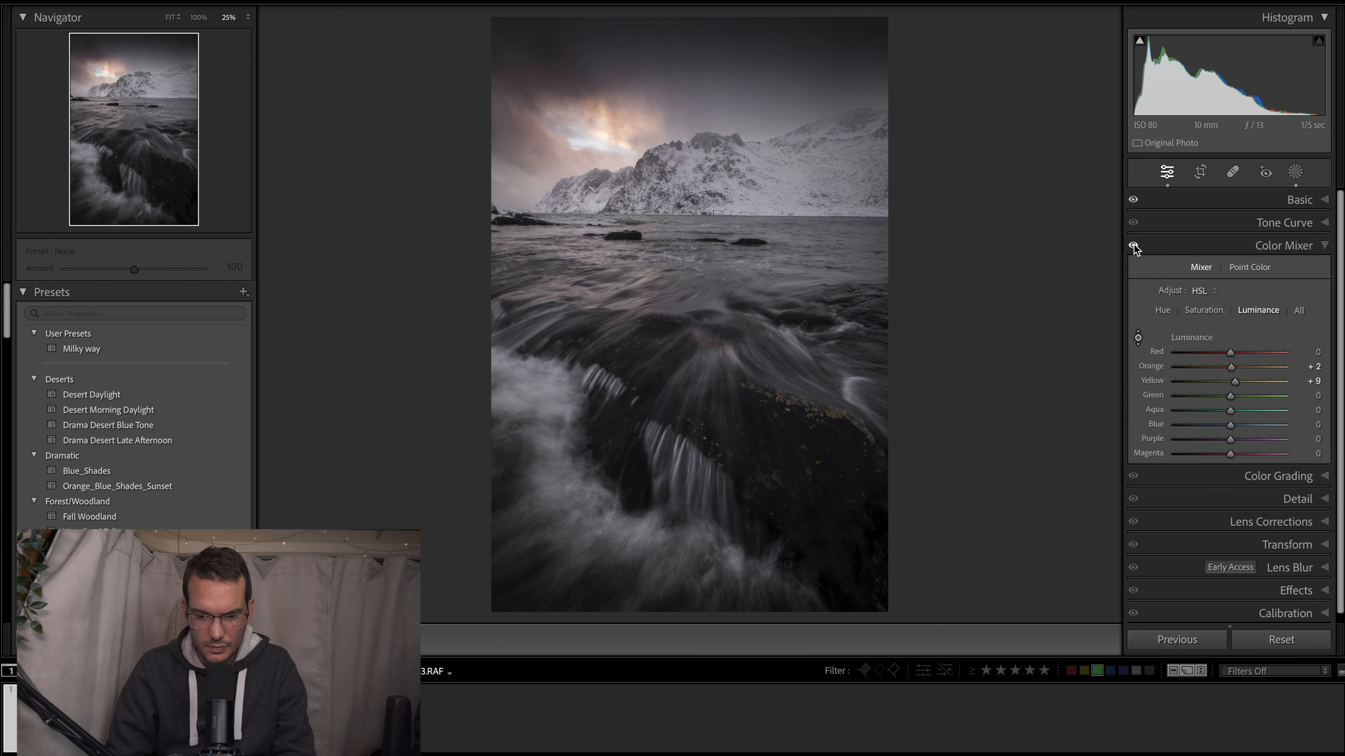
- Apply the Orange_Blue_Shades_Sunset colour grading preset to the photo and set its Amount to 39
left_click(1263, 477)
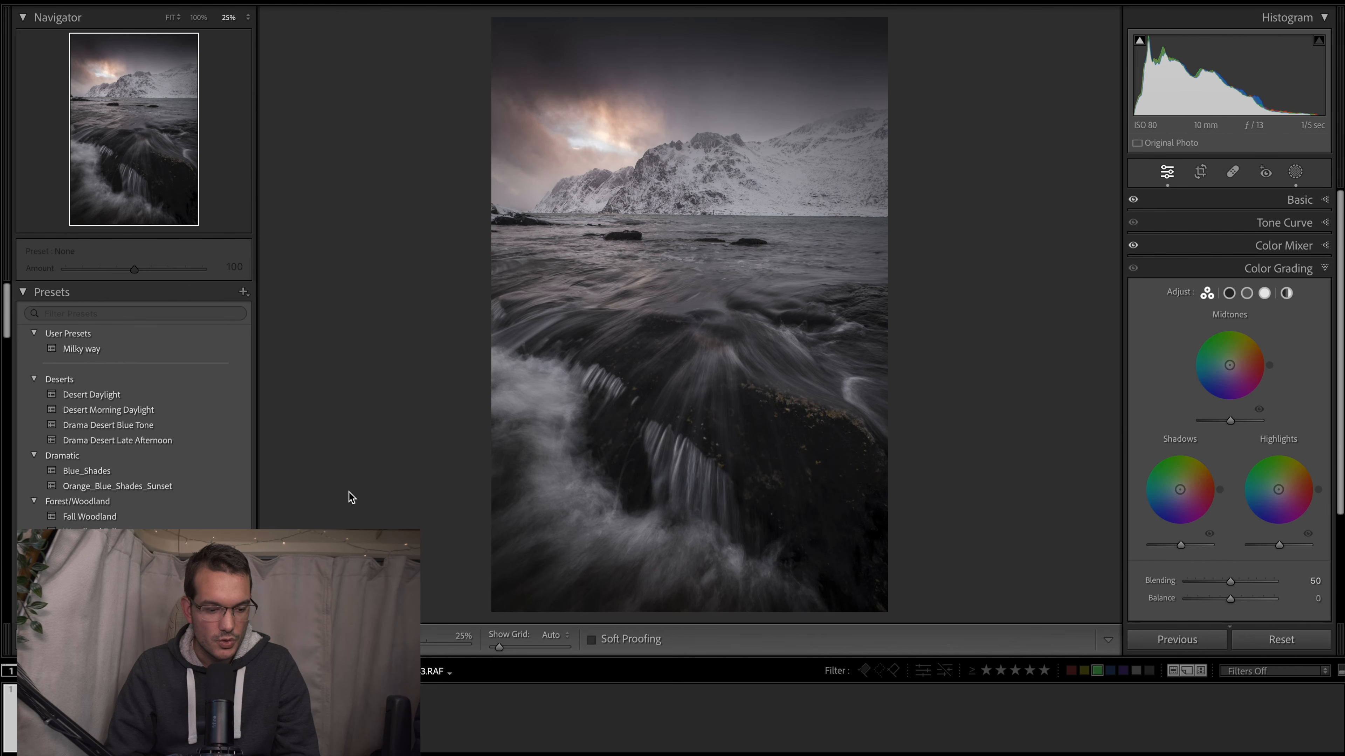
left_click(178, 486)
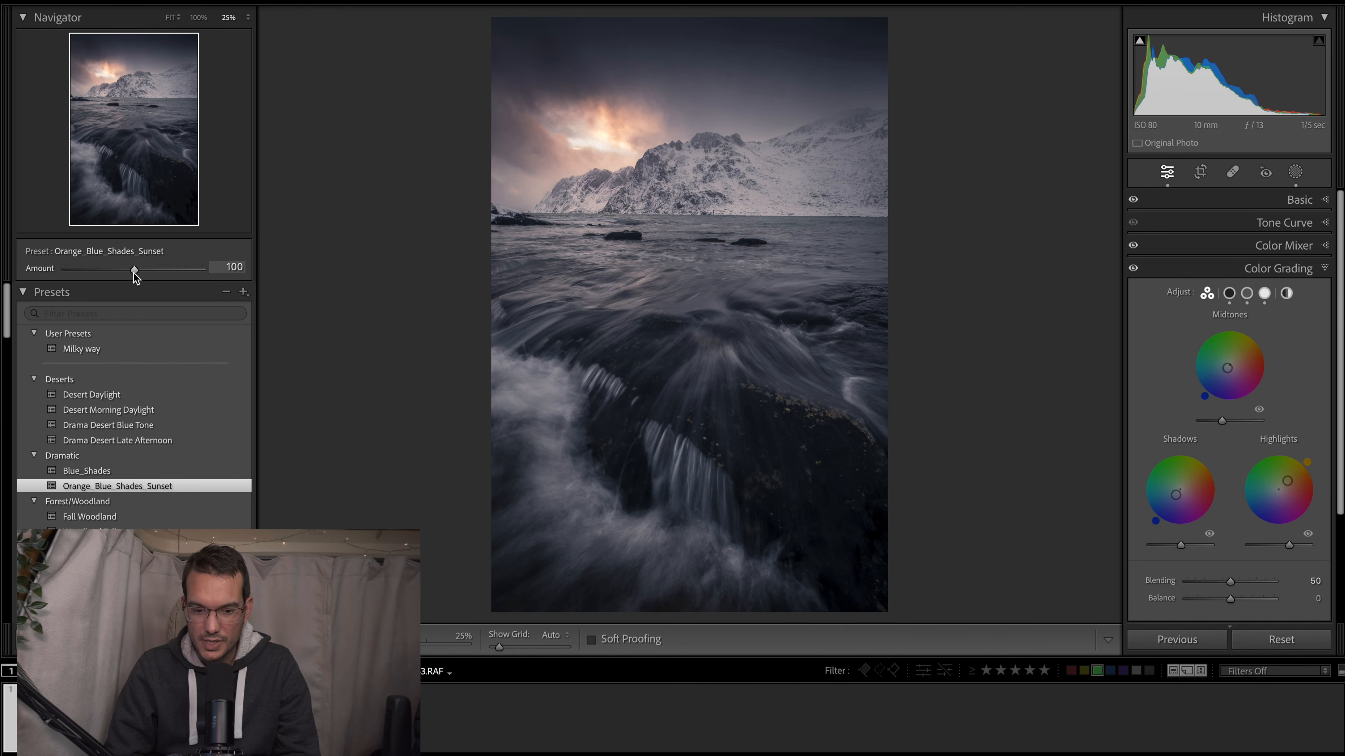
left_click_drag(133, 272, 36, 264)
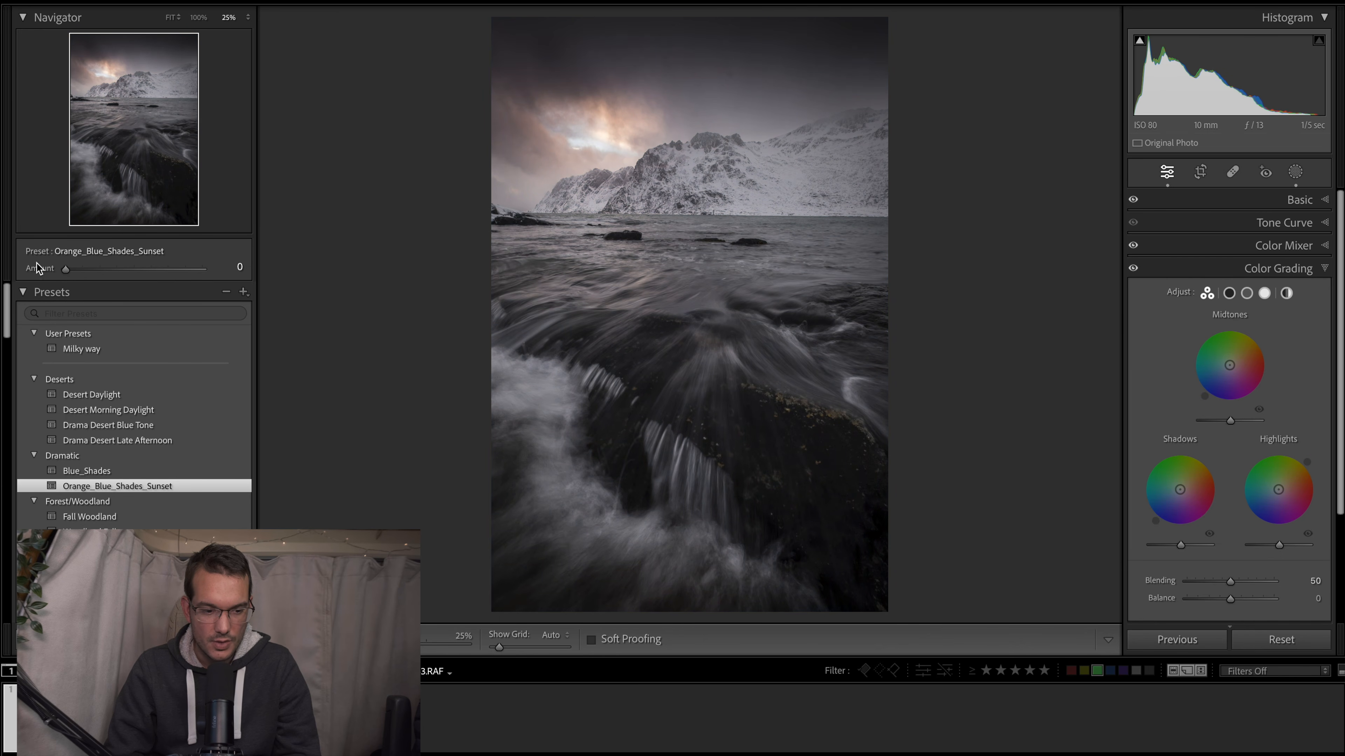
left_click_drag(64, 271, 94, 273)
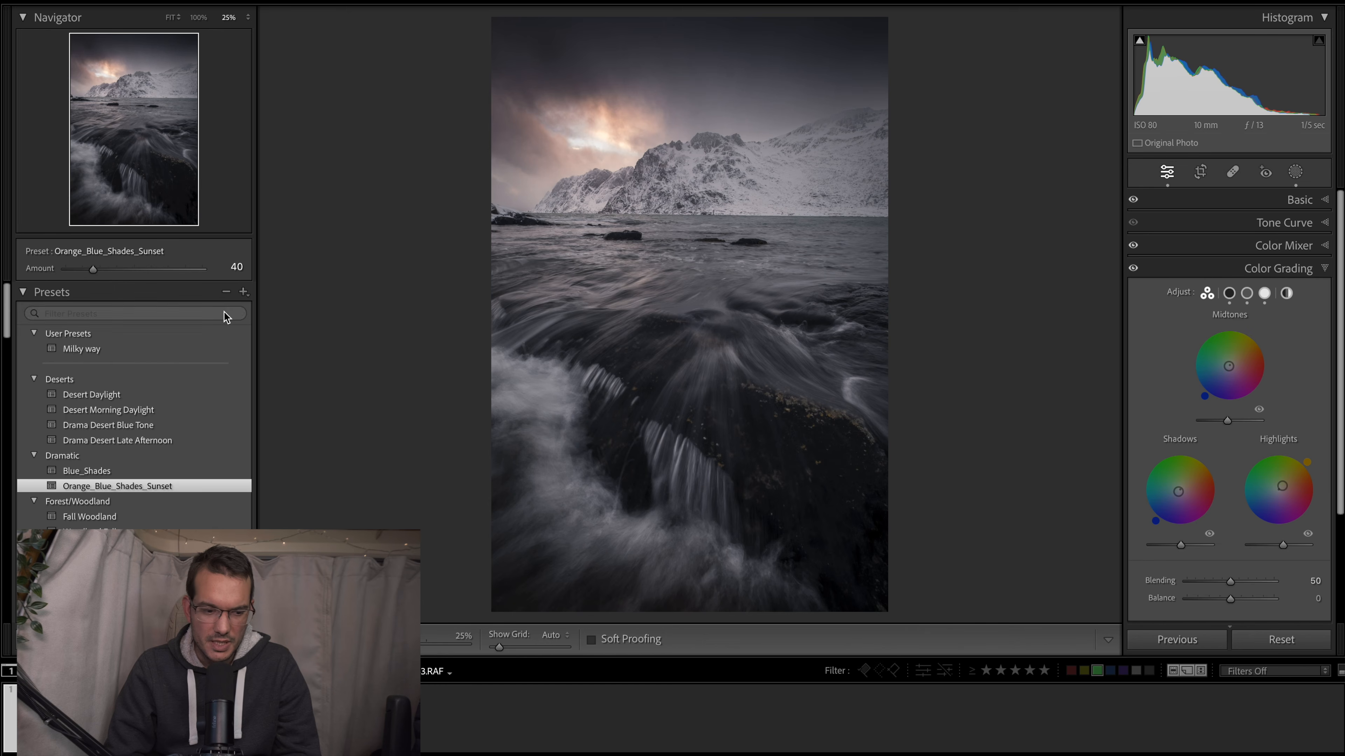
mouse_move(92, 272)
left_mouse_down()
mouse_move(75, 273)
mouse_move(93, 274)
left_mouse_up()
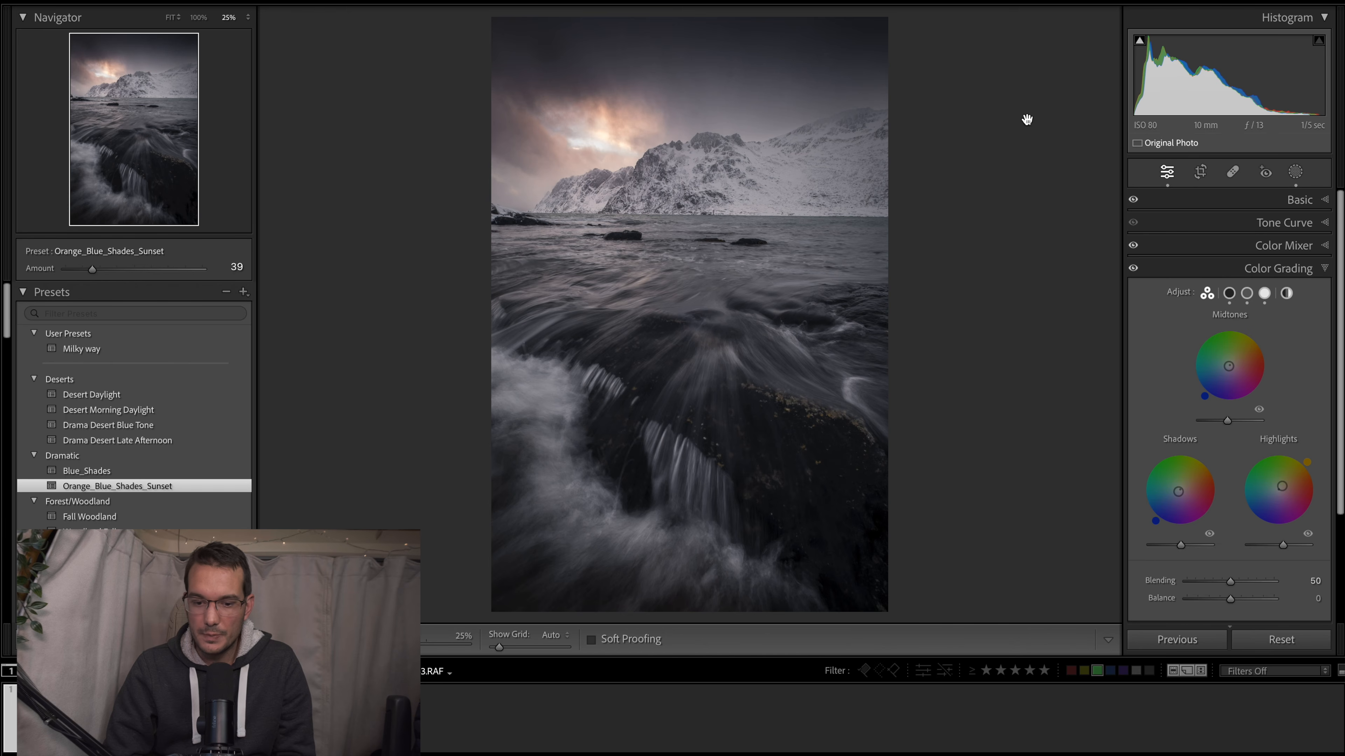
- Remove two spots from the dark sky above the mountains with the Remove tool at size 77 and opacity 100
left_click(748, 54)
left_click(747, 51)
left_click(747, 49)
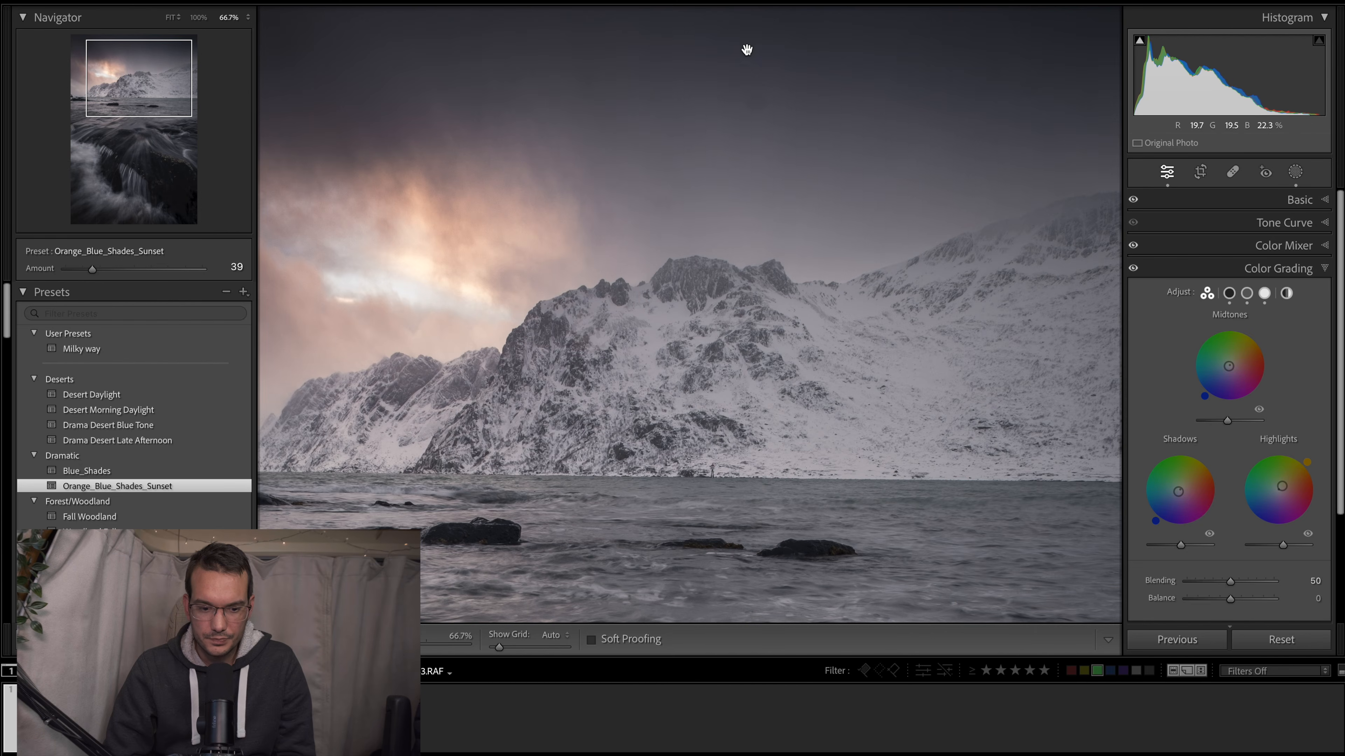
key("ctrl+minus")
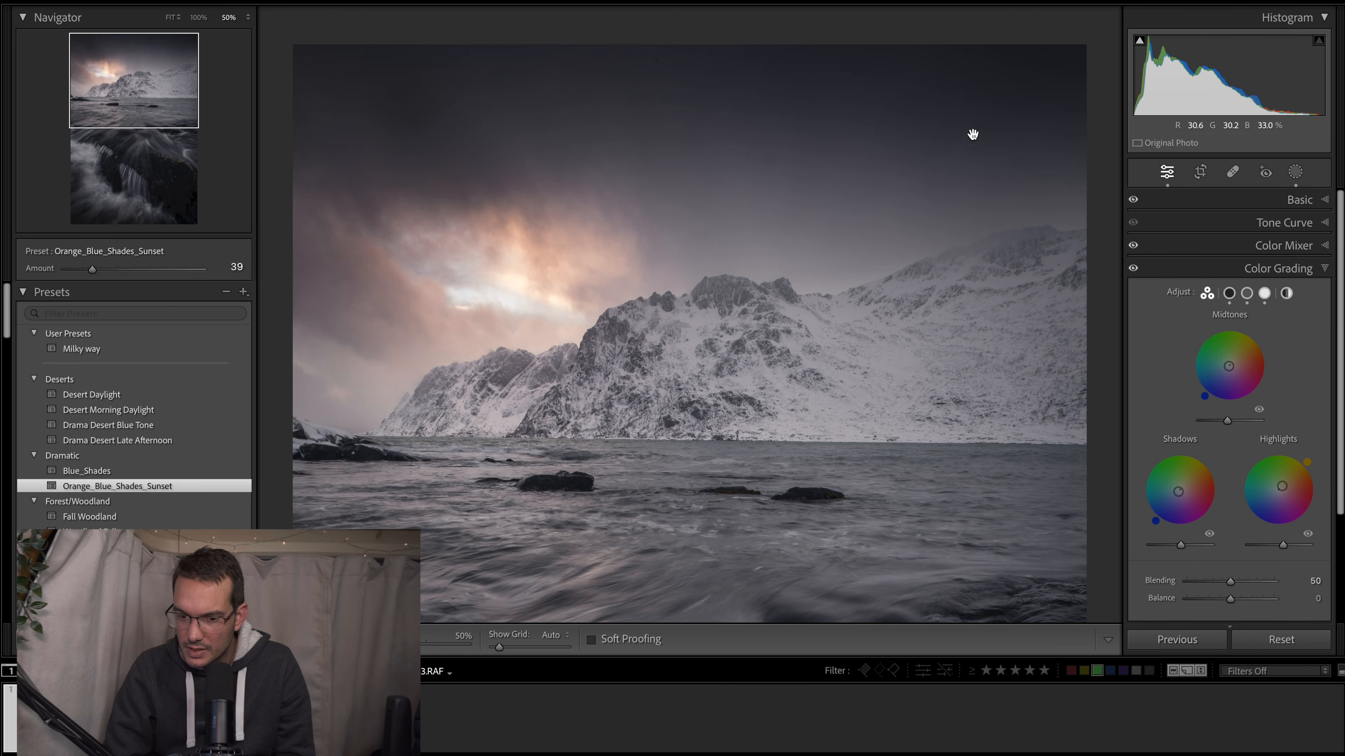
left_click(1233, 174)
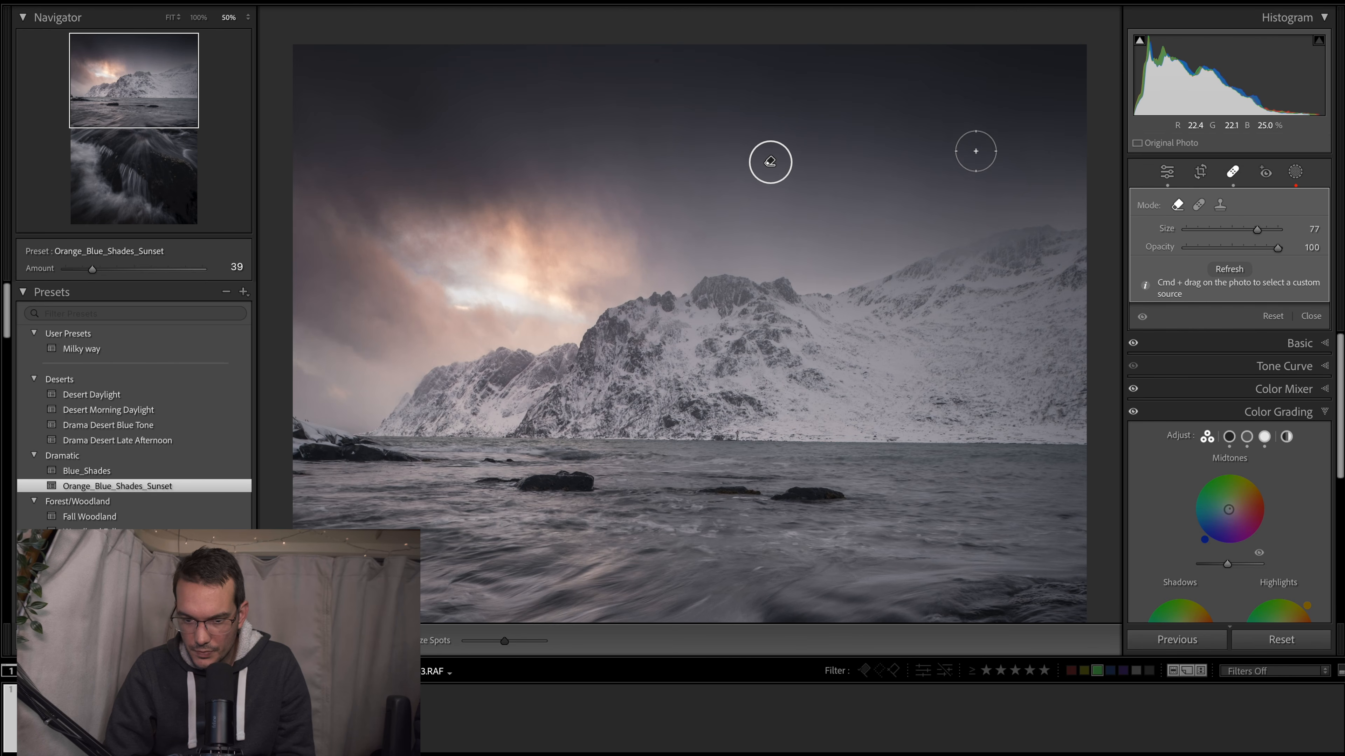
left_click(975, 151)
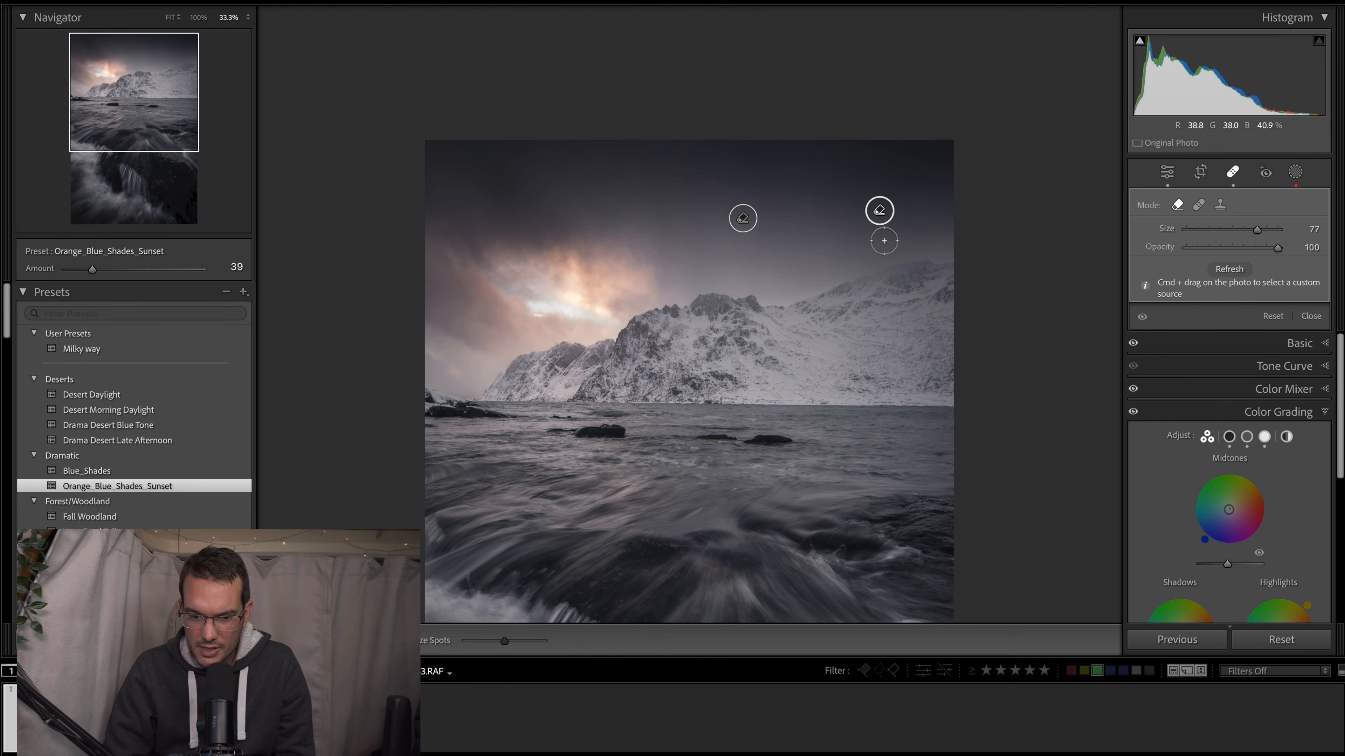
key("super+minus")
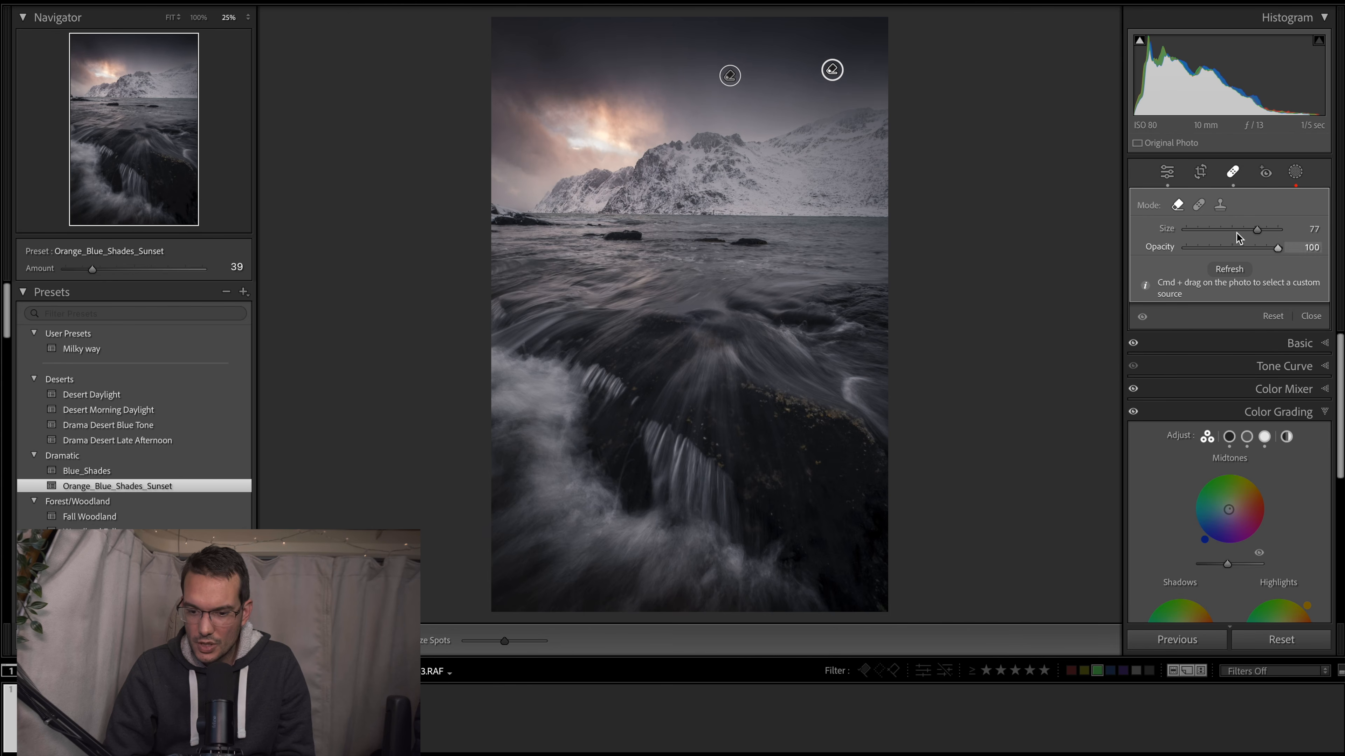
left_click(1167, 176)
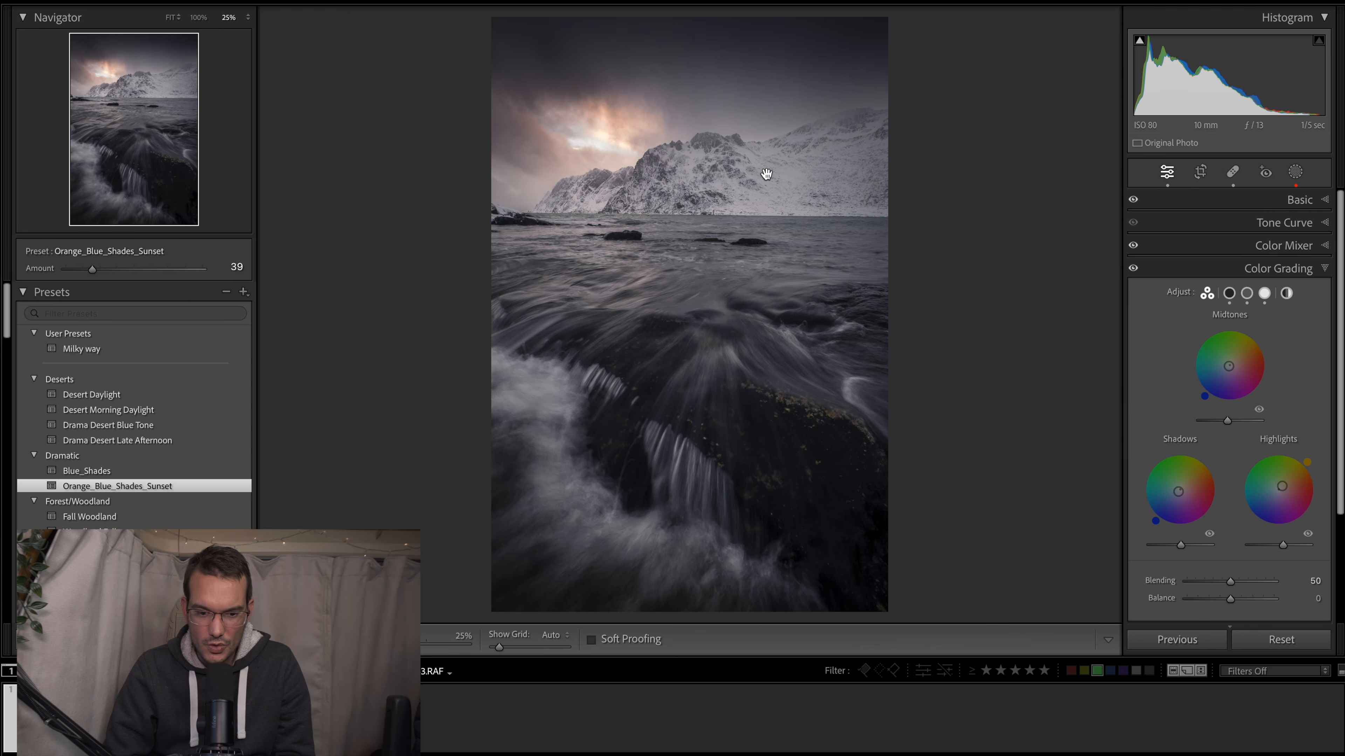
- Compare the edited photo with the finished version, Copy 1, and return to the edited photo
left_click(122, 720)
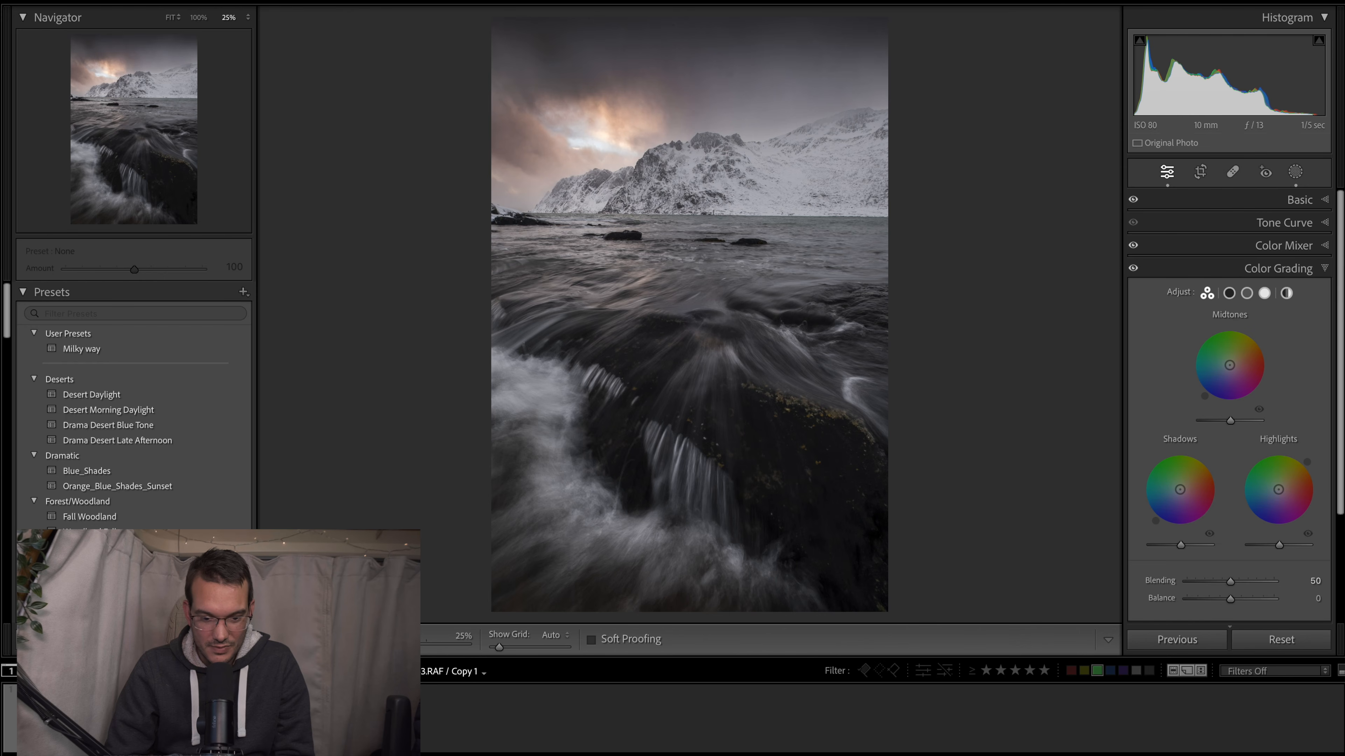
left_click(41, 719)
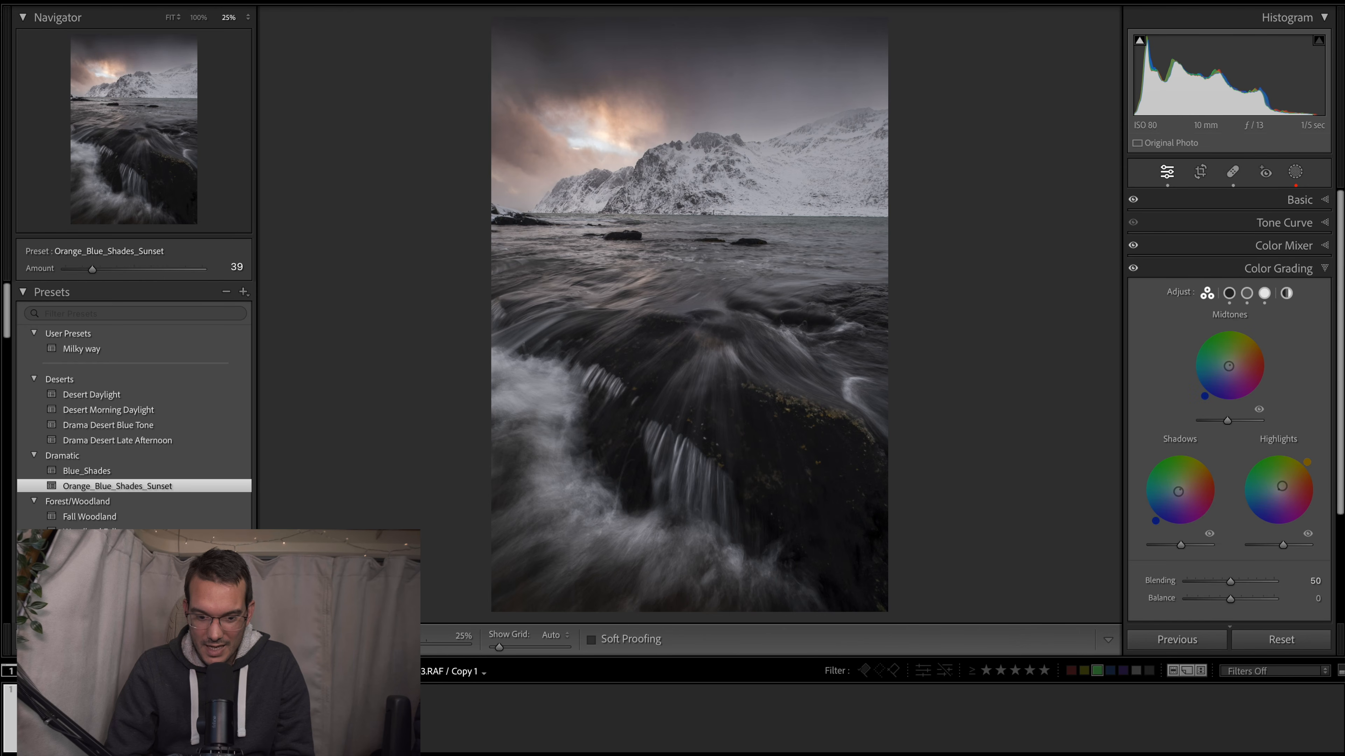
key("Right")
key("Left")
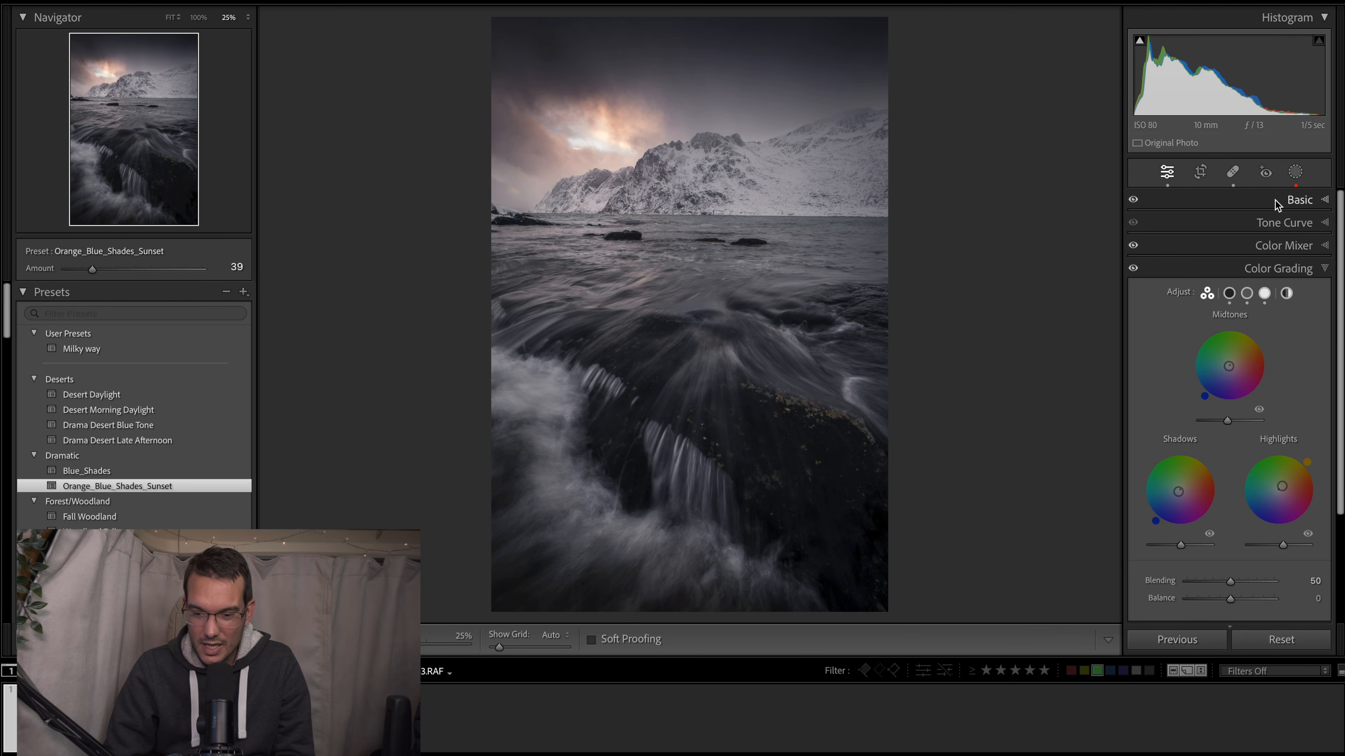
- Set the Clarity of Mask 2, the radial gradient over the foreground waterfall, to 71
left_click(1295, 171)
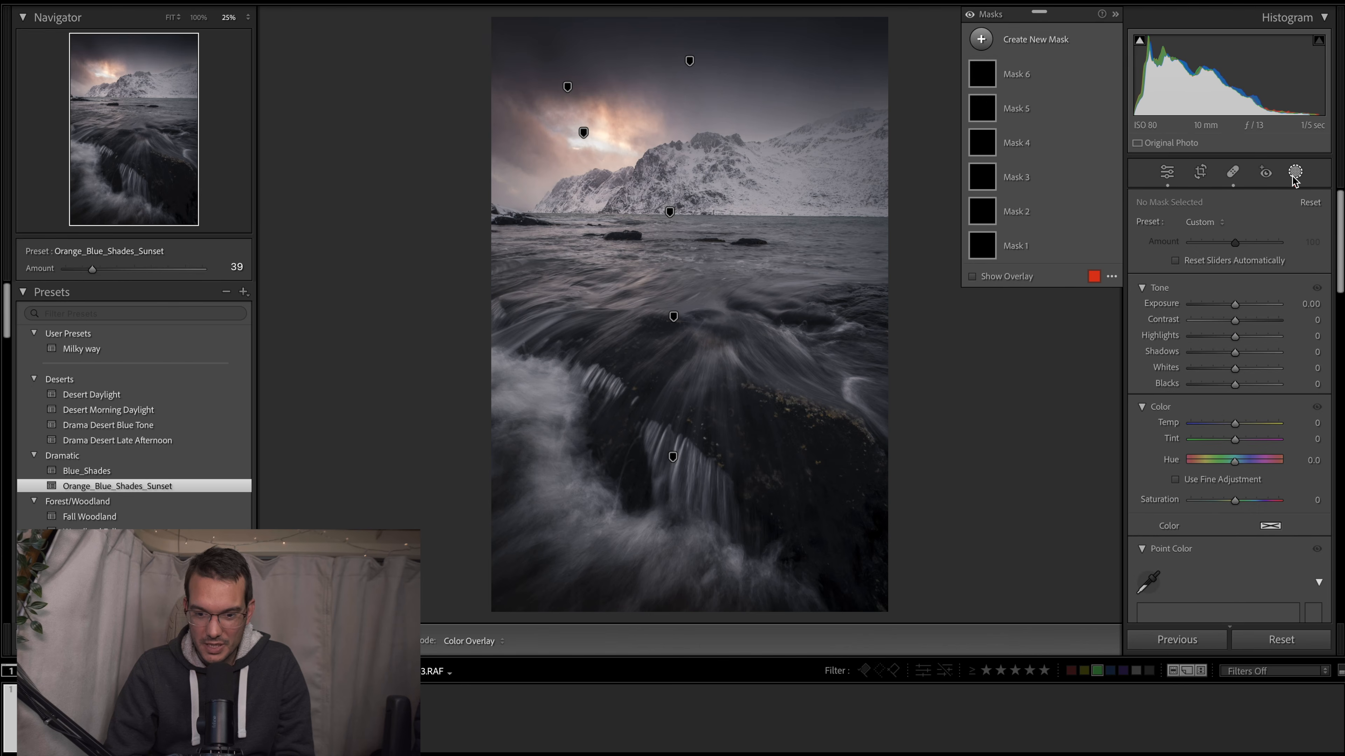
left_click(980, 206)
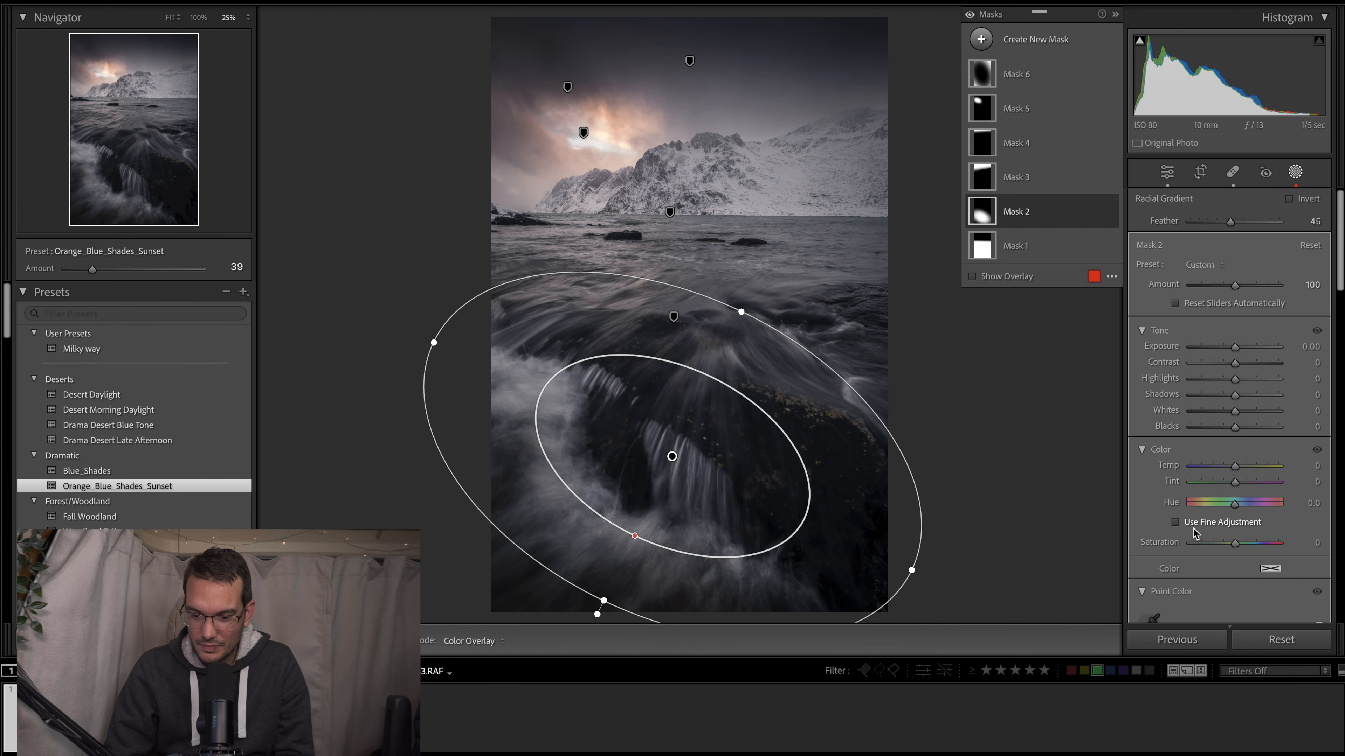
scroll(1194, 533, "down", 10)
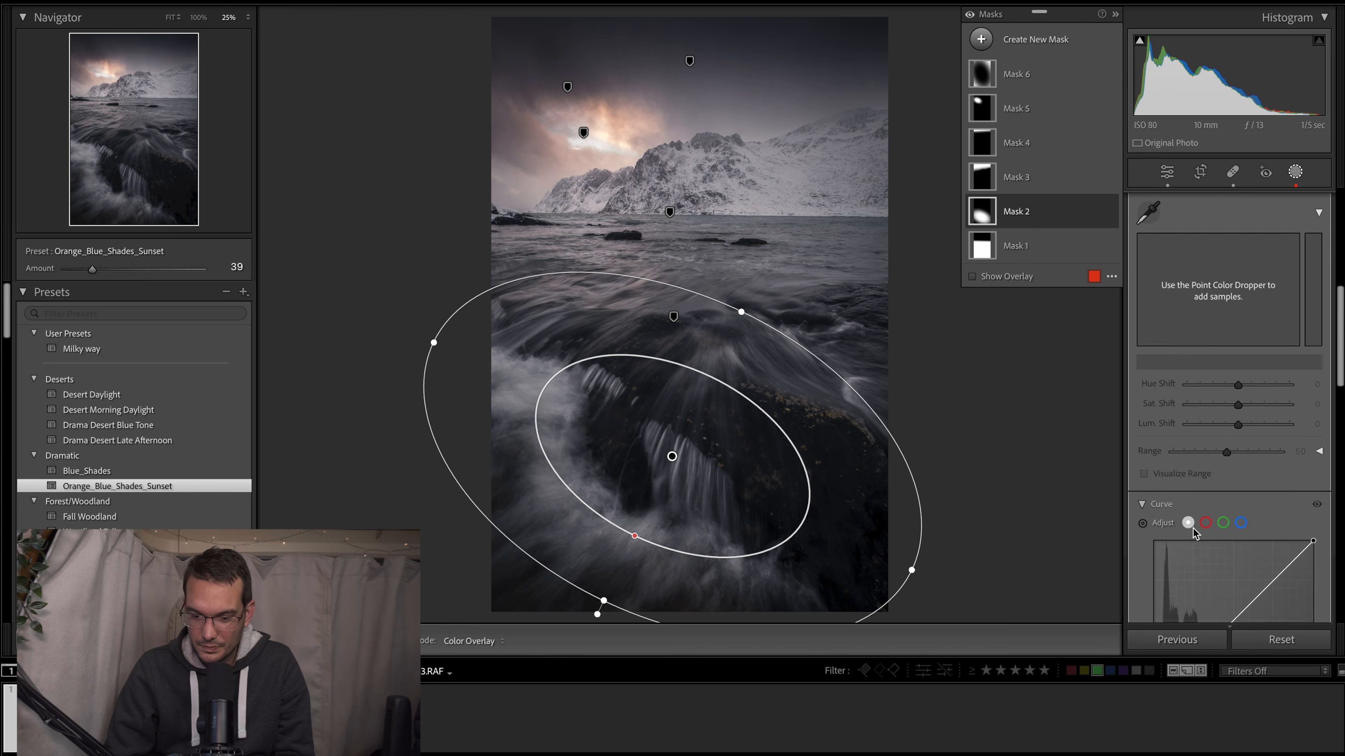
scroll(1193, 529, "down", 3)
left_click_drag(1235, 542, 1267, 547)
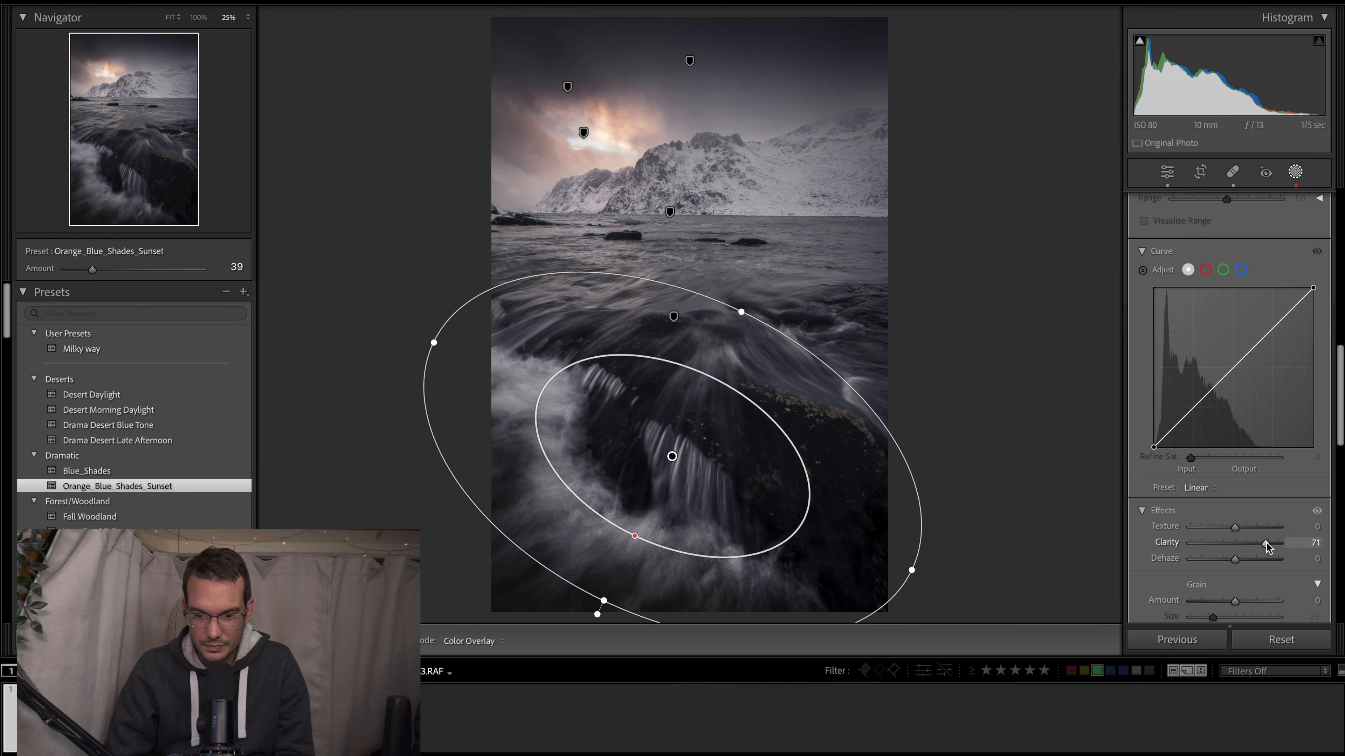
- Set Mask 5's Amount to 140 and Whites to 6, and slightly enlarge its radial gradient around the glowing sky
scroll(1218, 318, "up", 10)
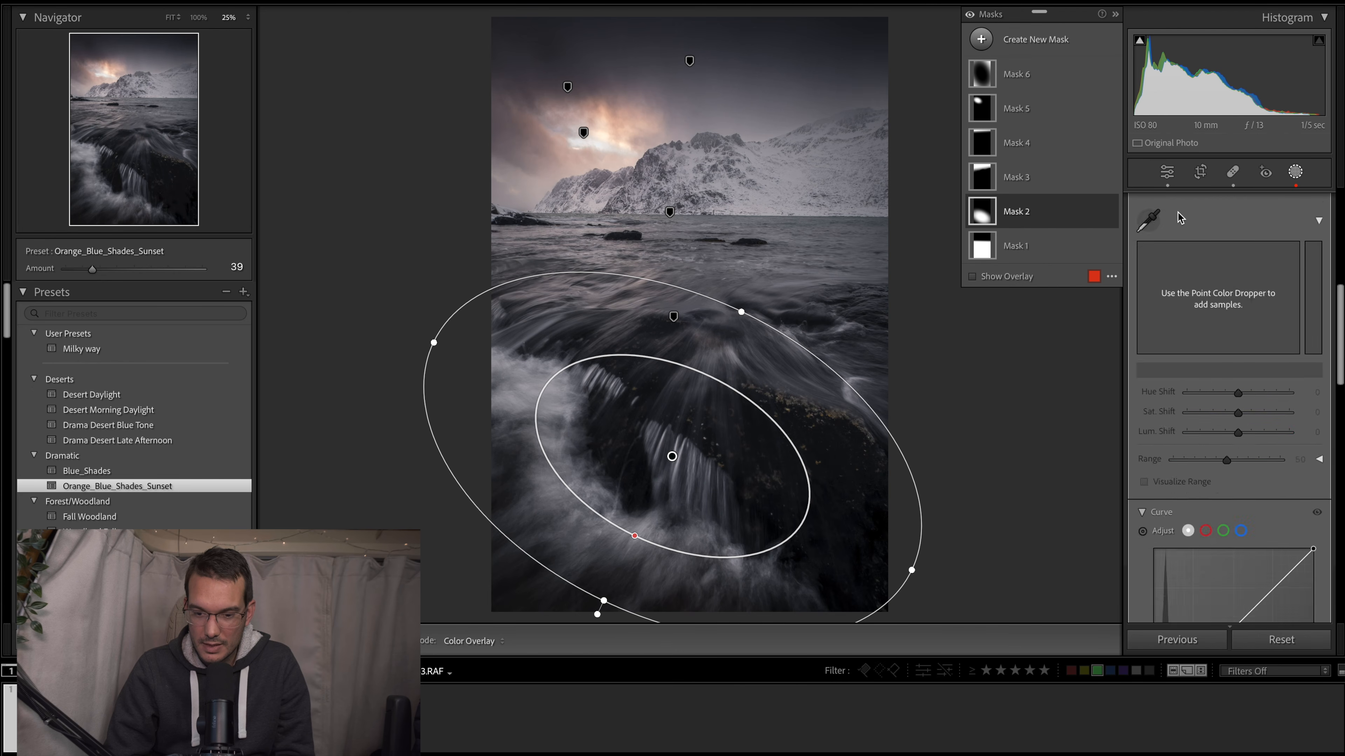
left_click(982, 108)
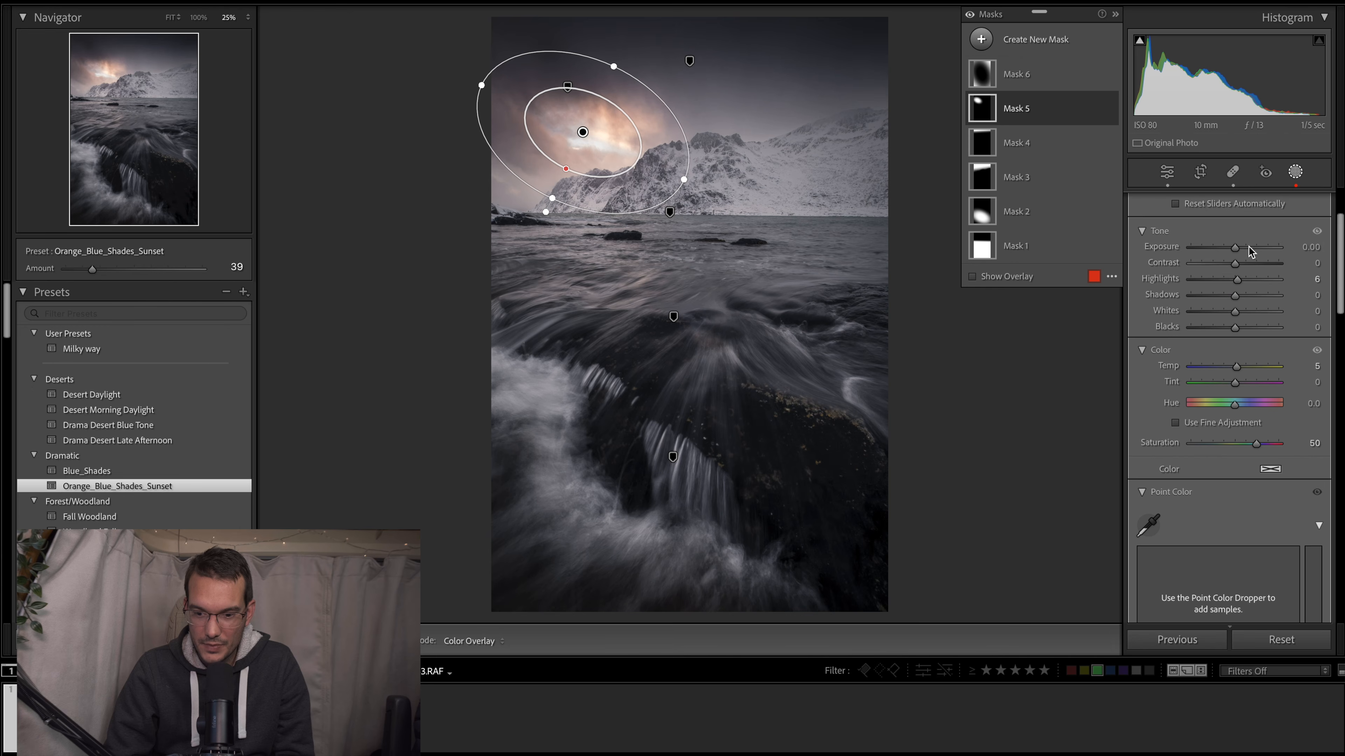
scroll(1248, 246, "up", 3)
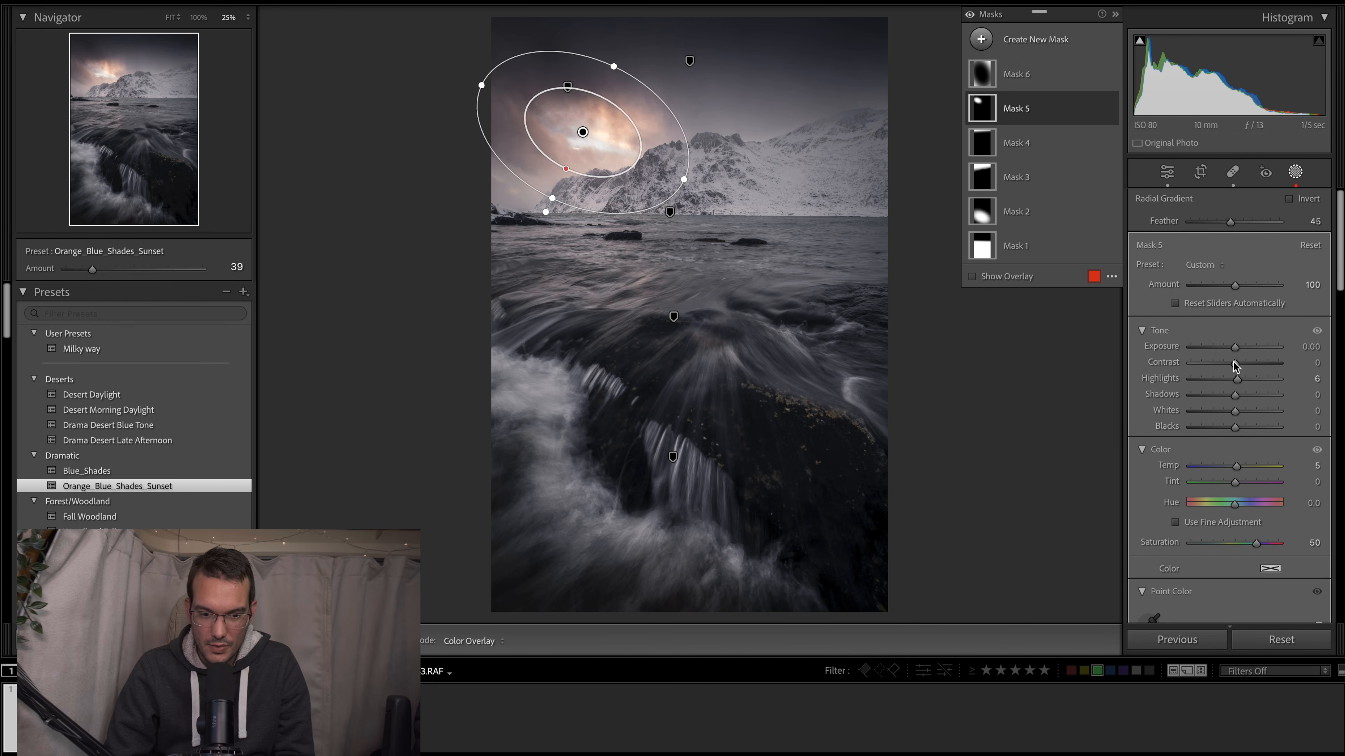
left_click_drag(1235, 284, 1254, 284)
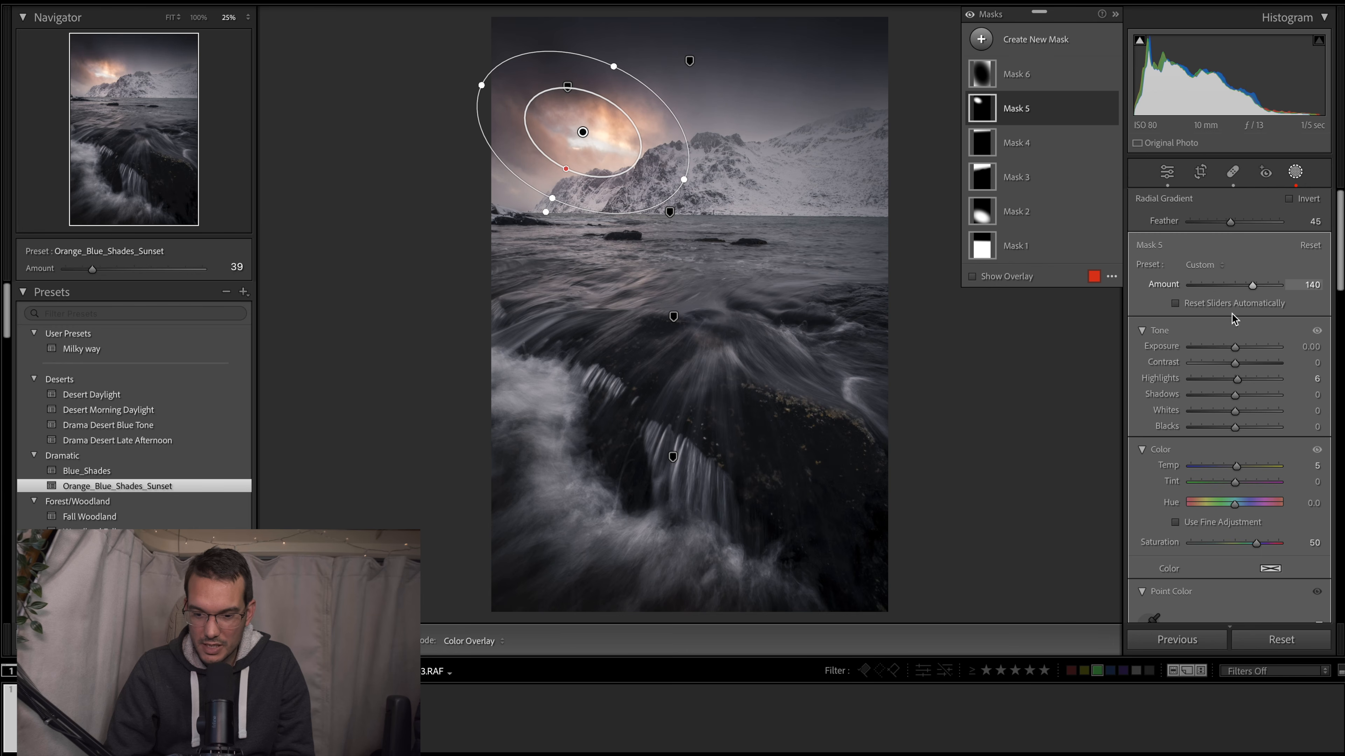
left_click_drag(1238, 410, 1240, 409)
left_click_drag(621, 63, 627, 62)
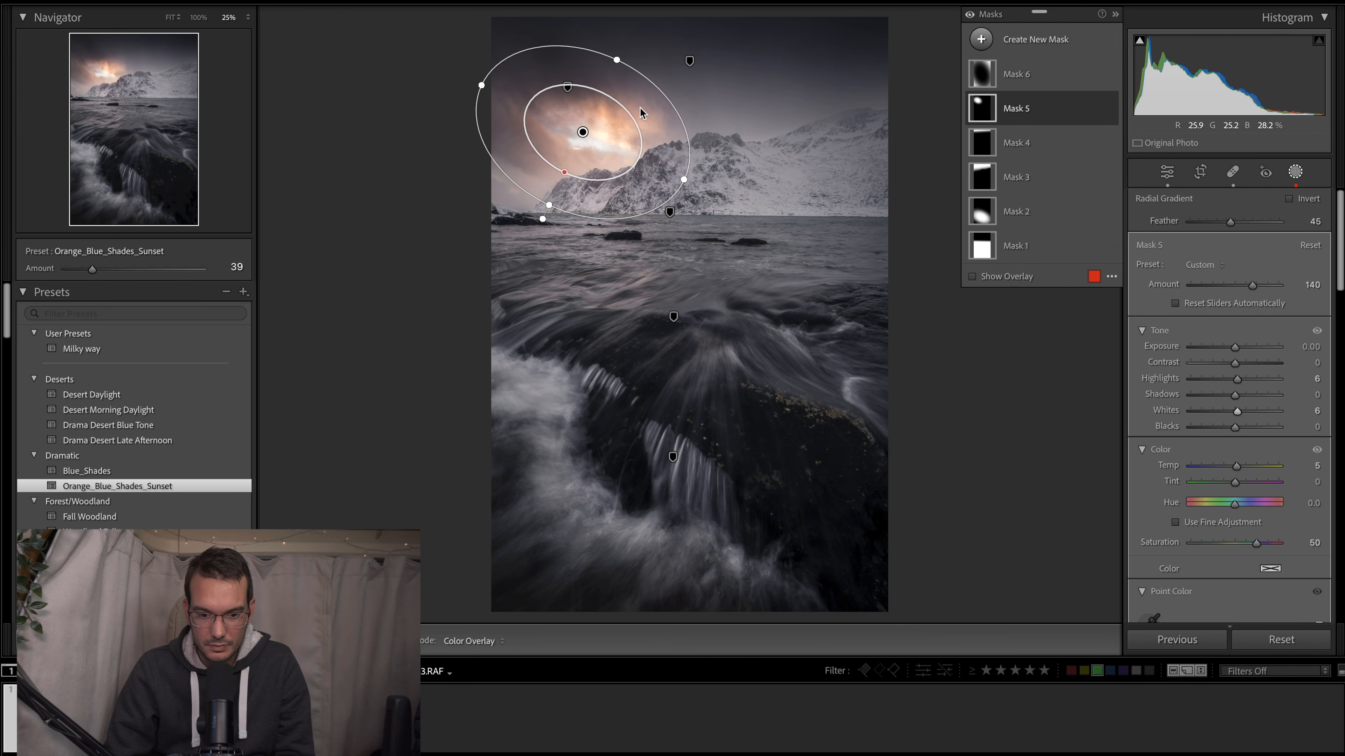
left_click_drag(682, 176, 687, 180)
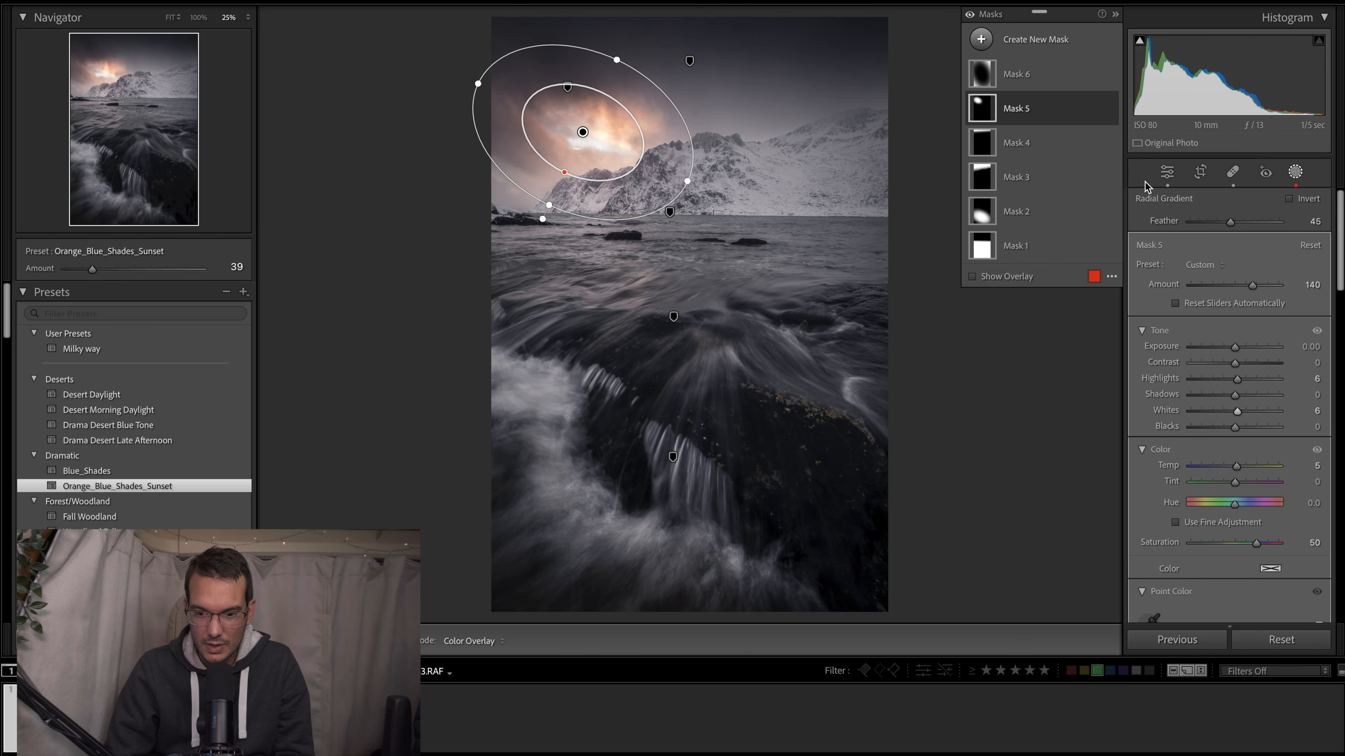
- Raise the Whites of the whole photo to +30 in the basic tone adjustments
left_click(1166, 177)
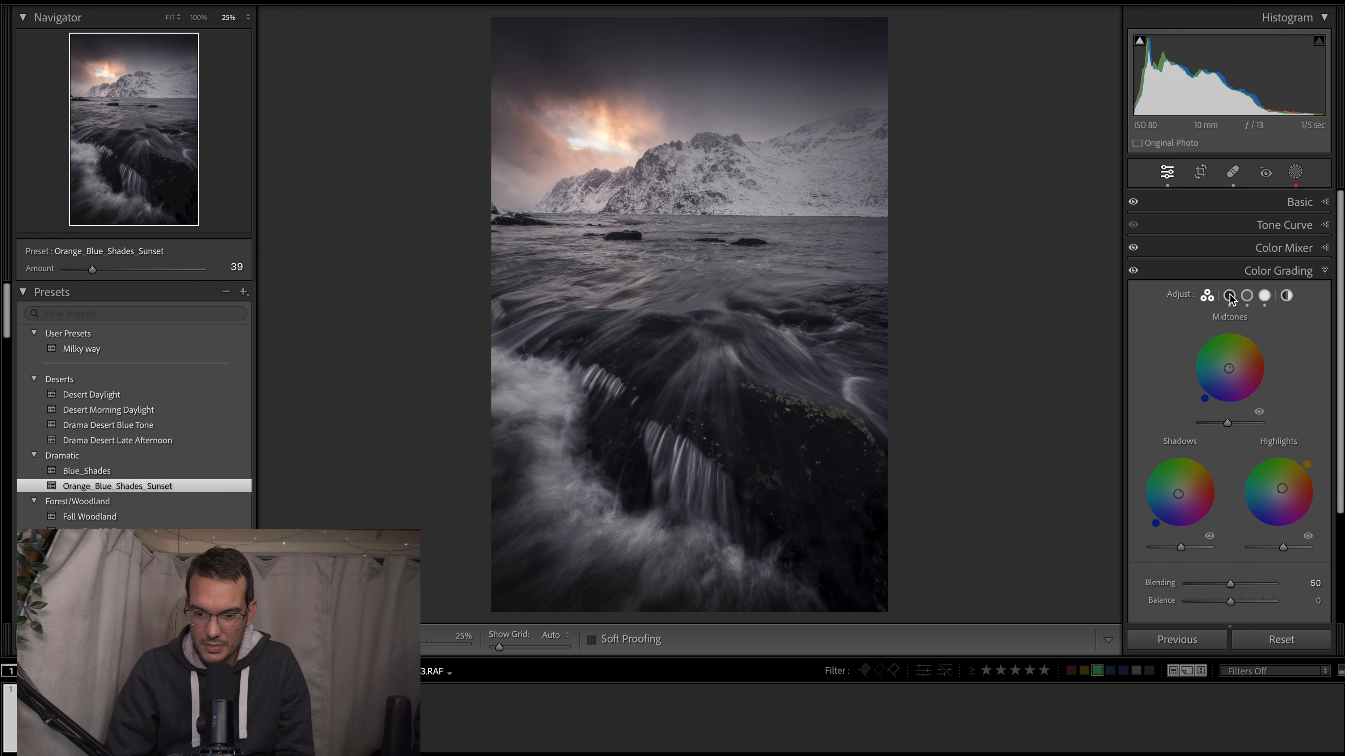
left_click(1244, 198)
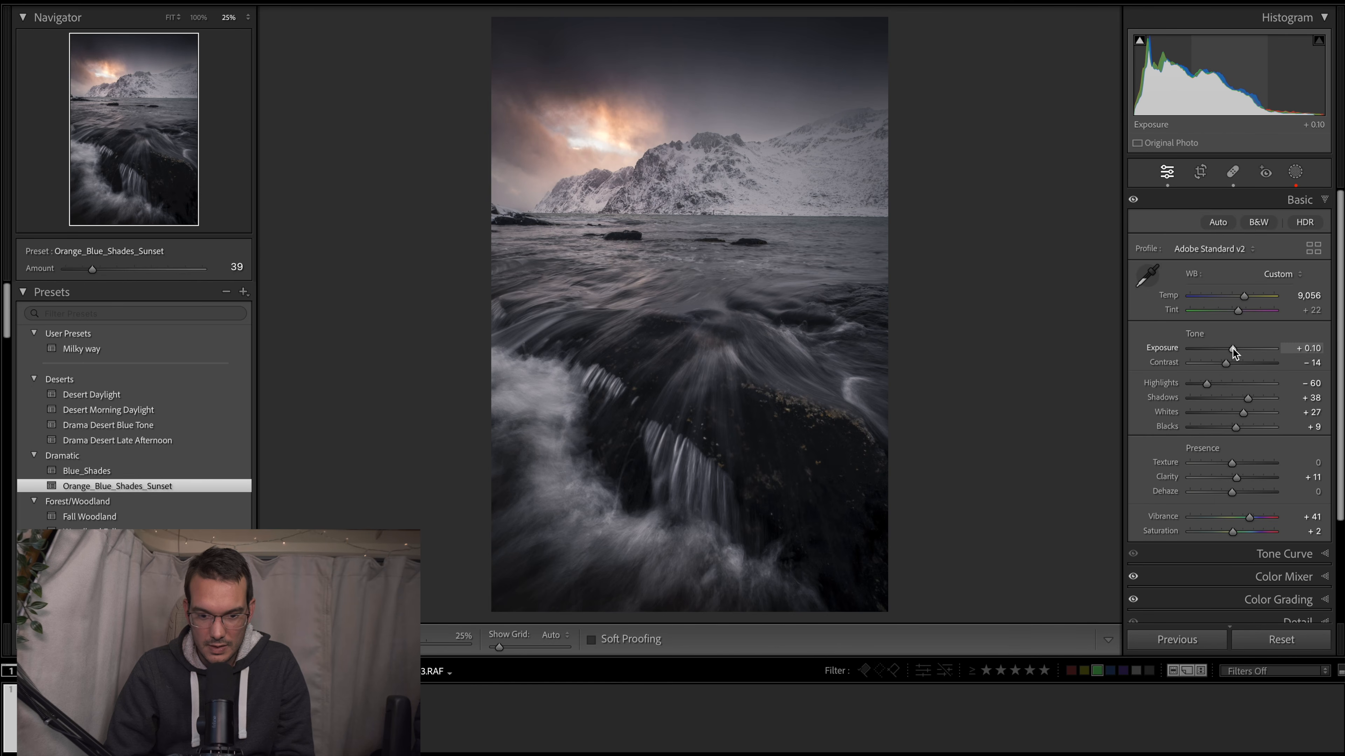
left_click_drag(1245, 413, 1245, 412)
- Check the adjusted photo against the finished version, Copy 1, and switch back to the edited photo
key("ctrl+apostrophe")
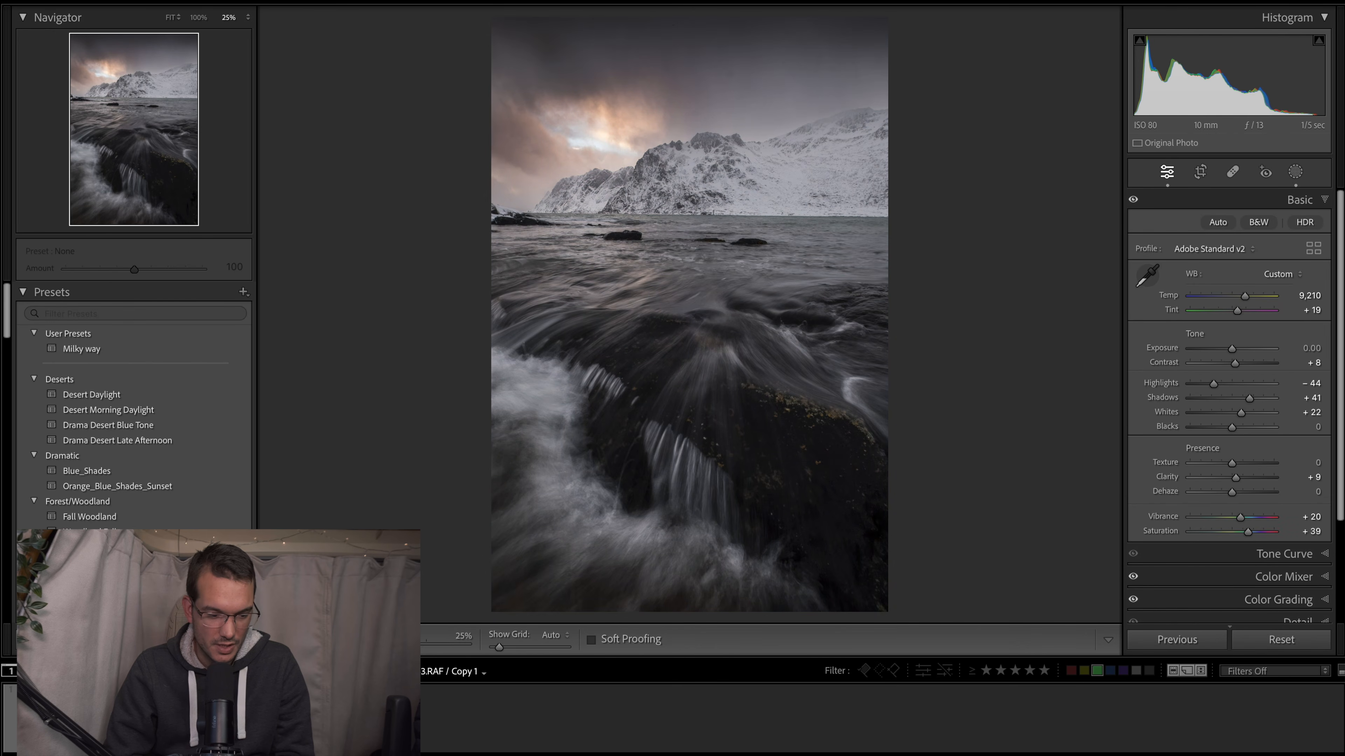
left_click(39, 719)
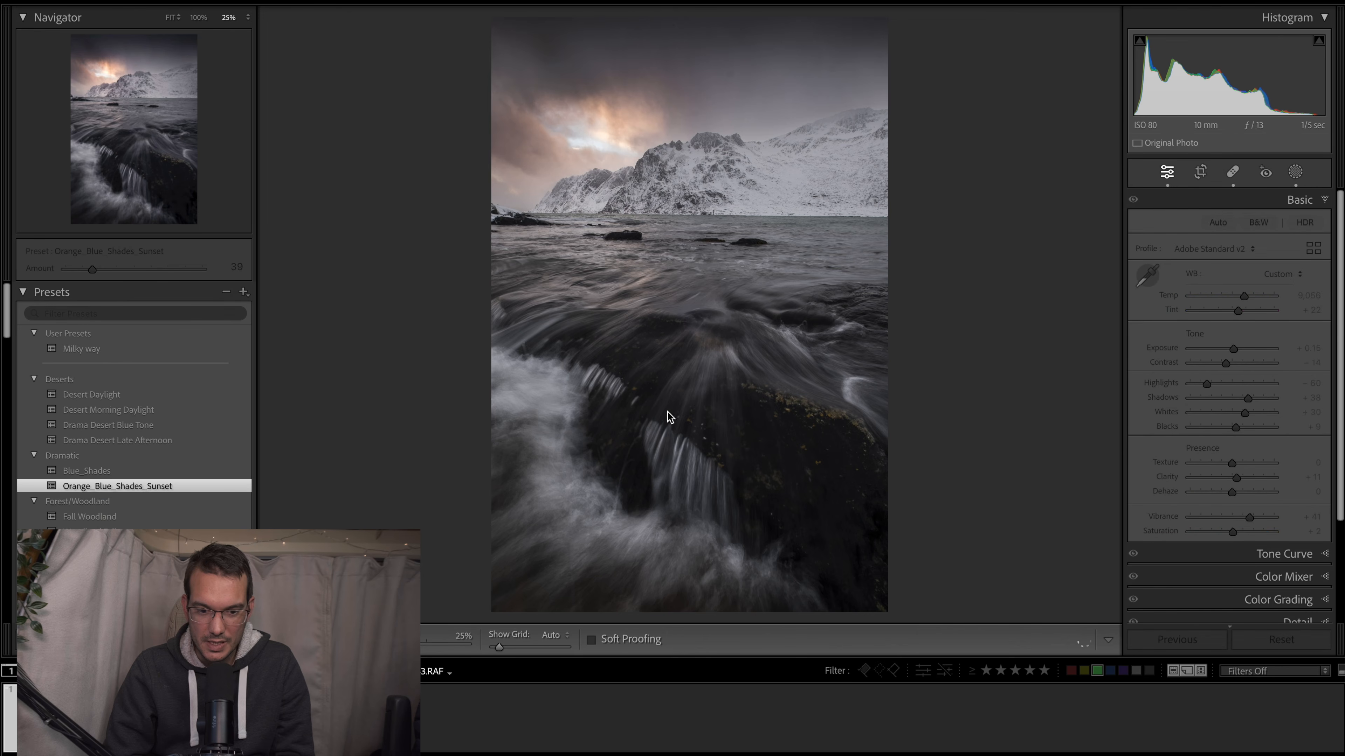